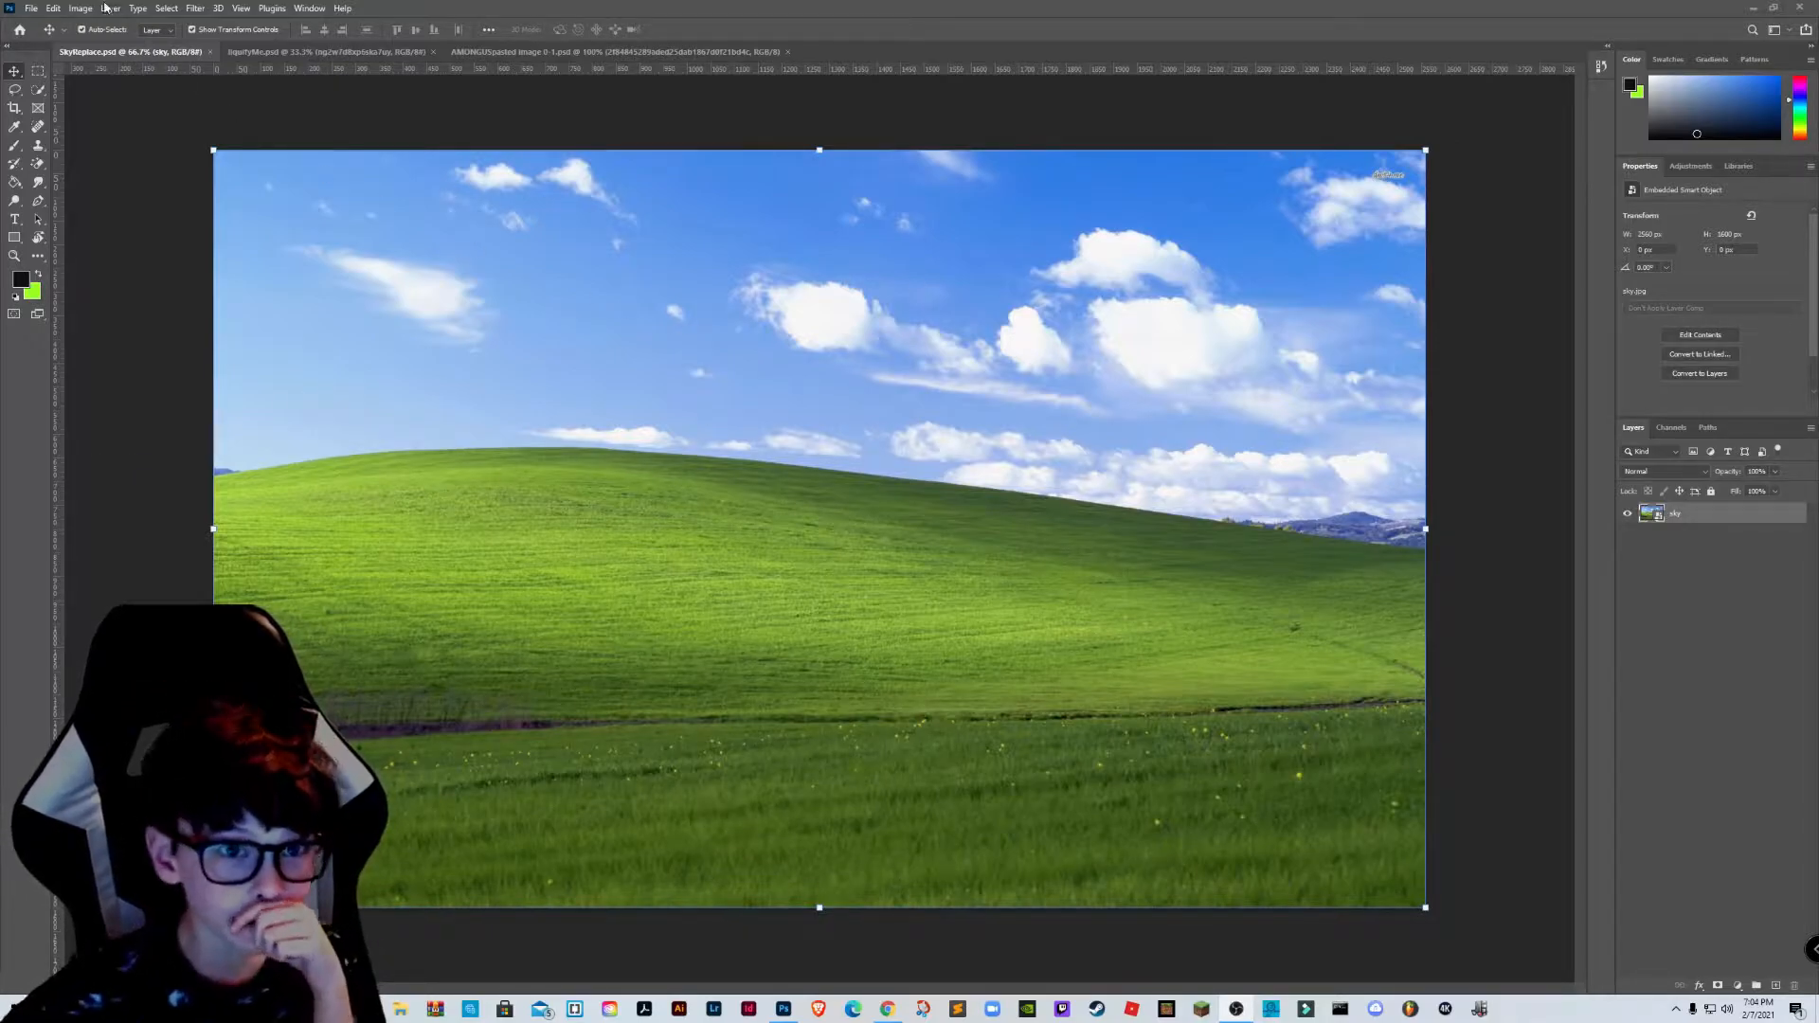
# Step: Open Sky Replacement for the grassy hill landscape
pyautogui.click(54, 9)
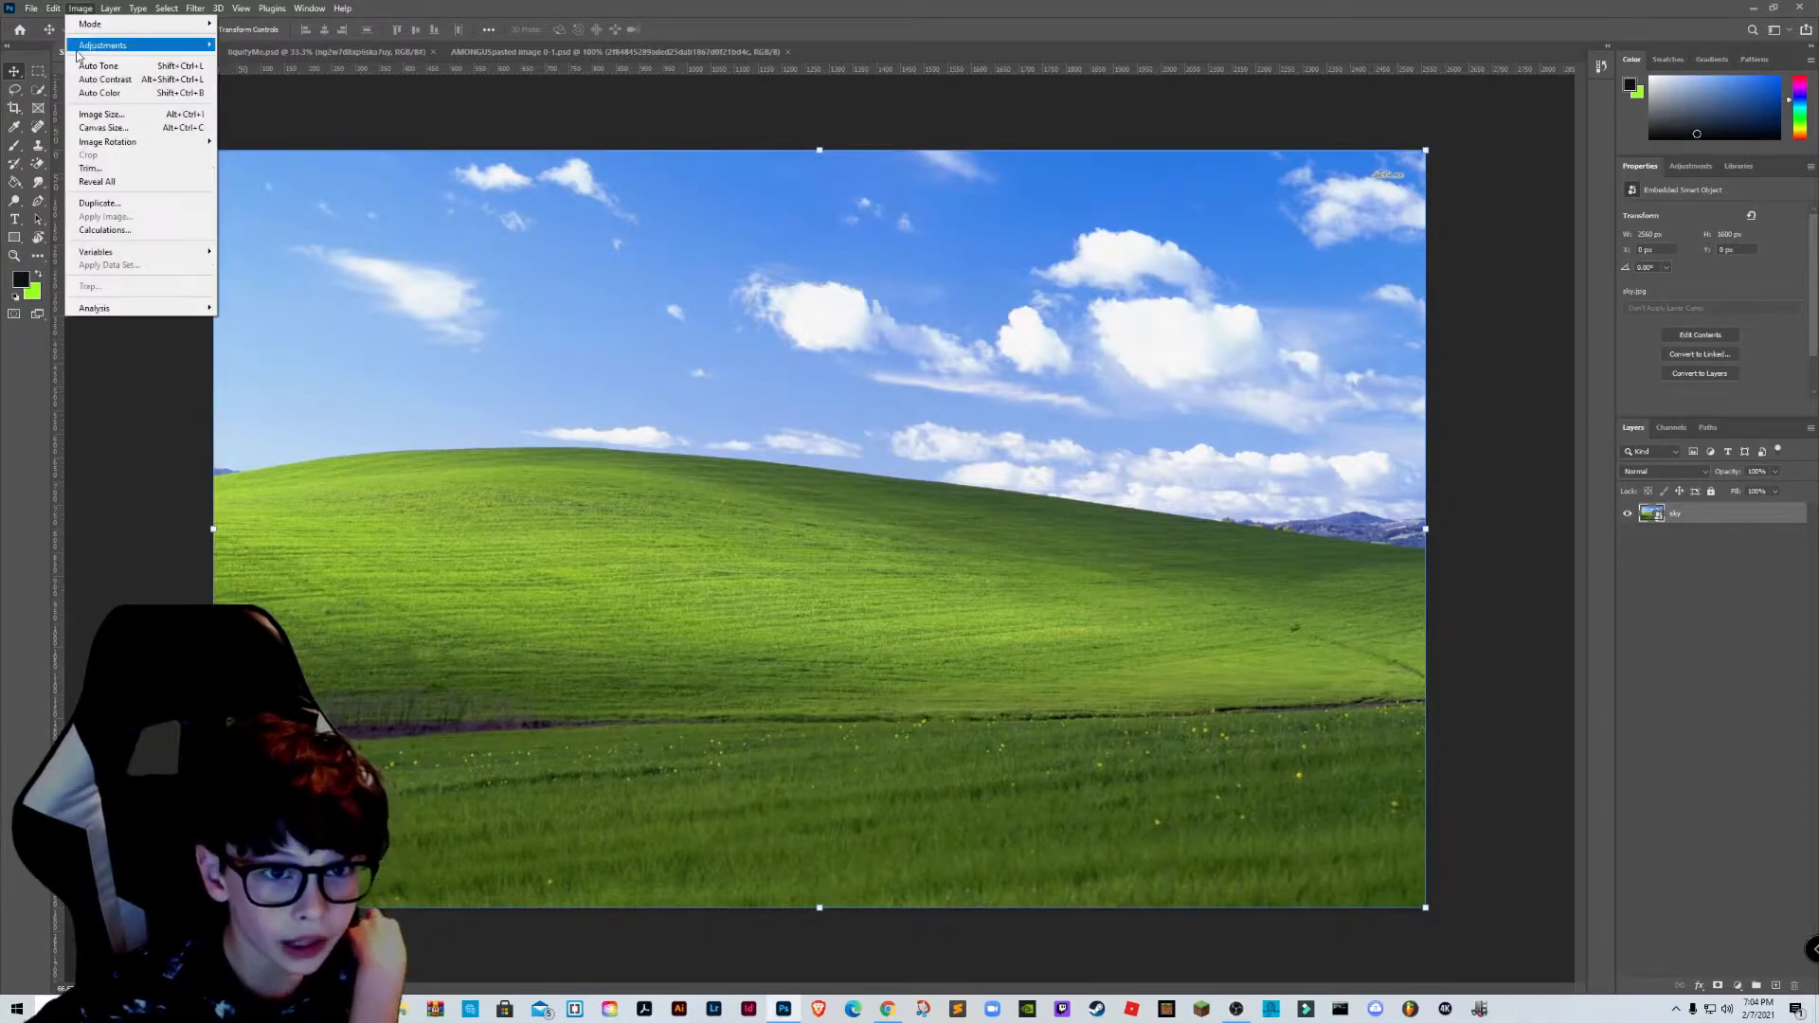
pyautogui.click(344, 271)
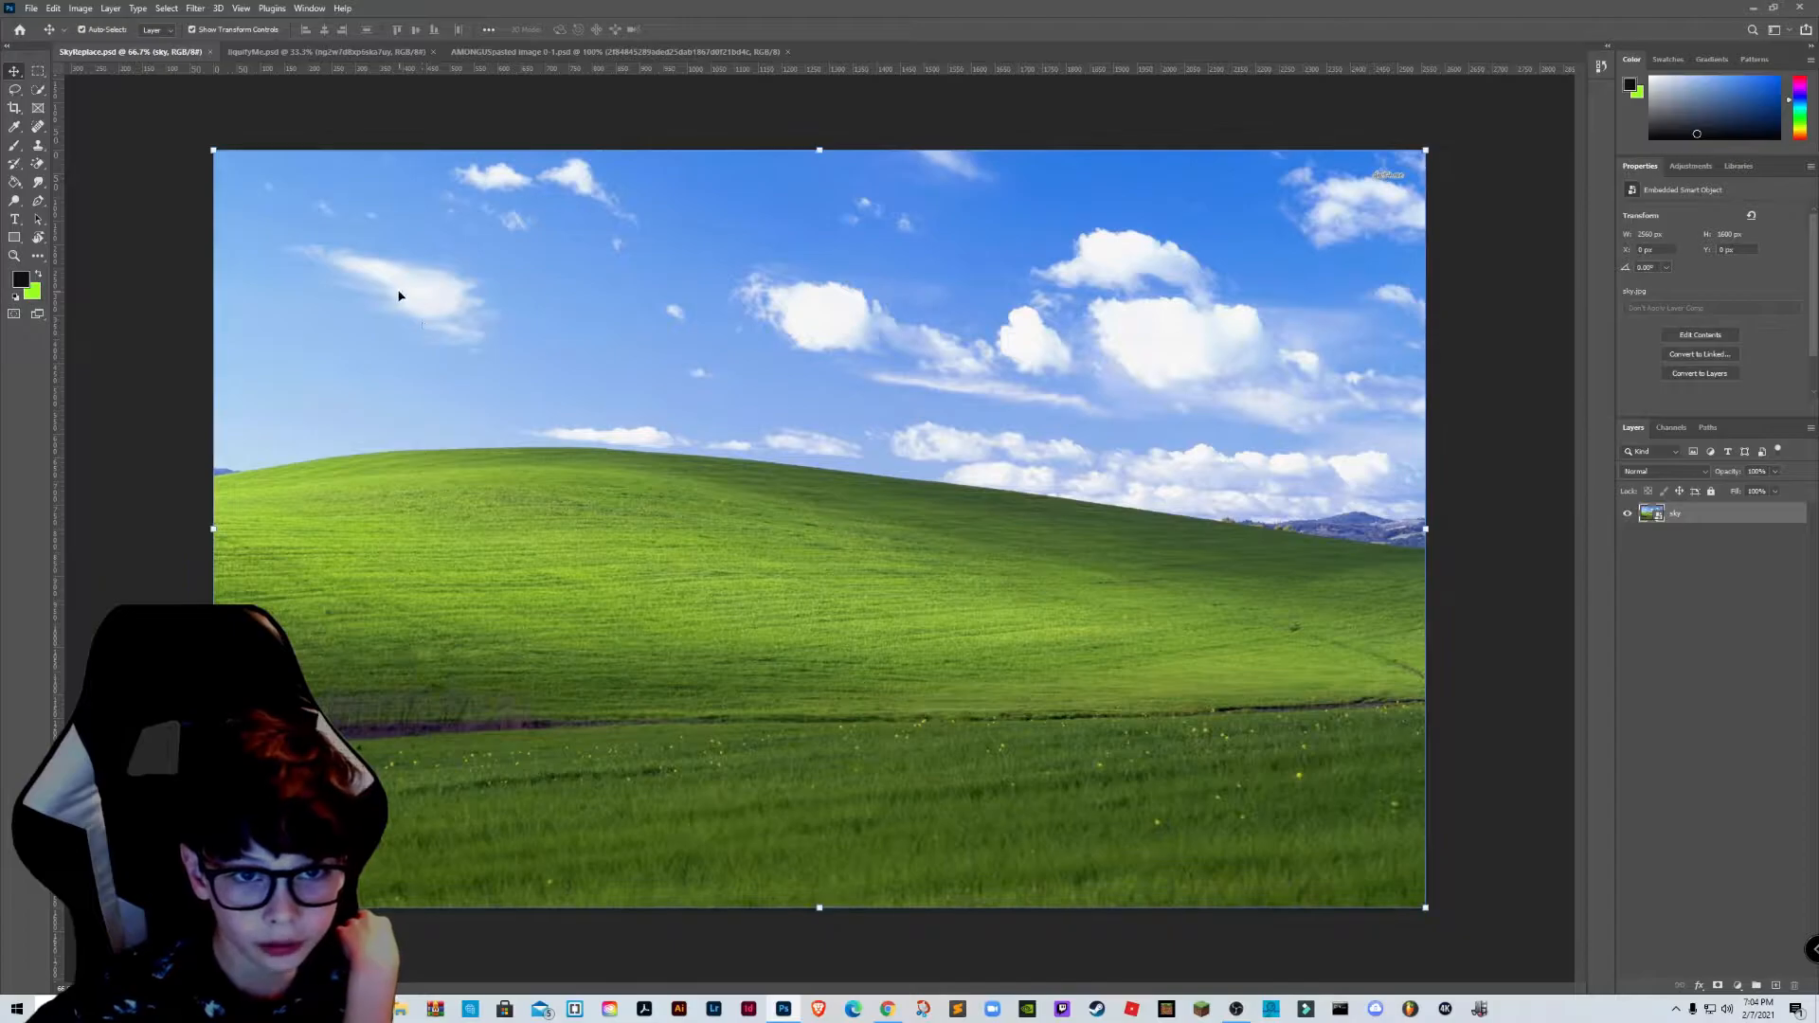
pyautogui.click(54, 8)
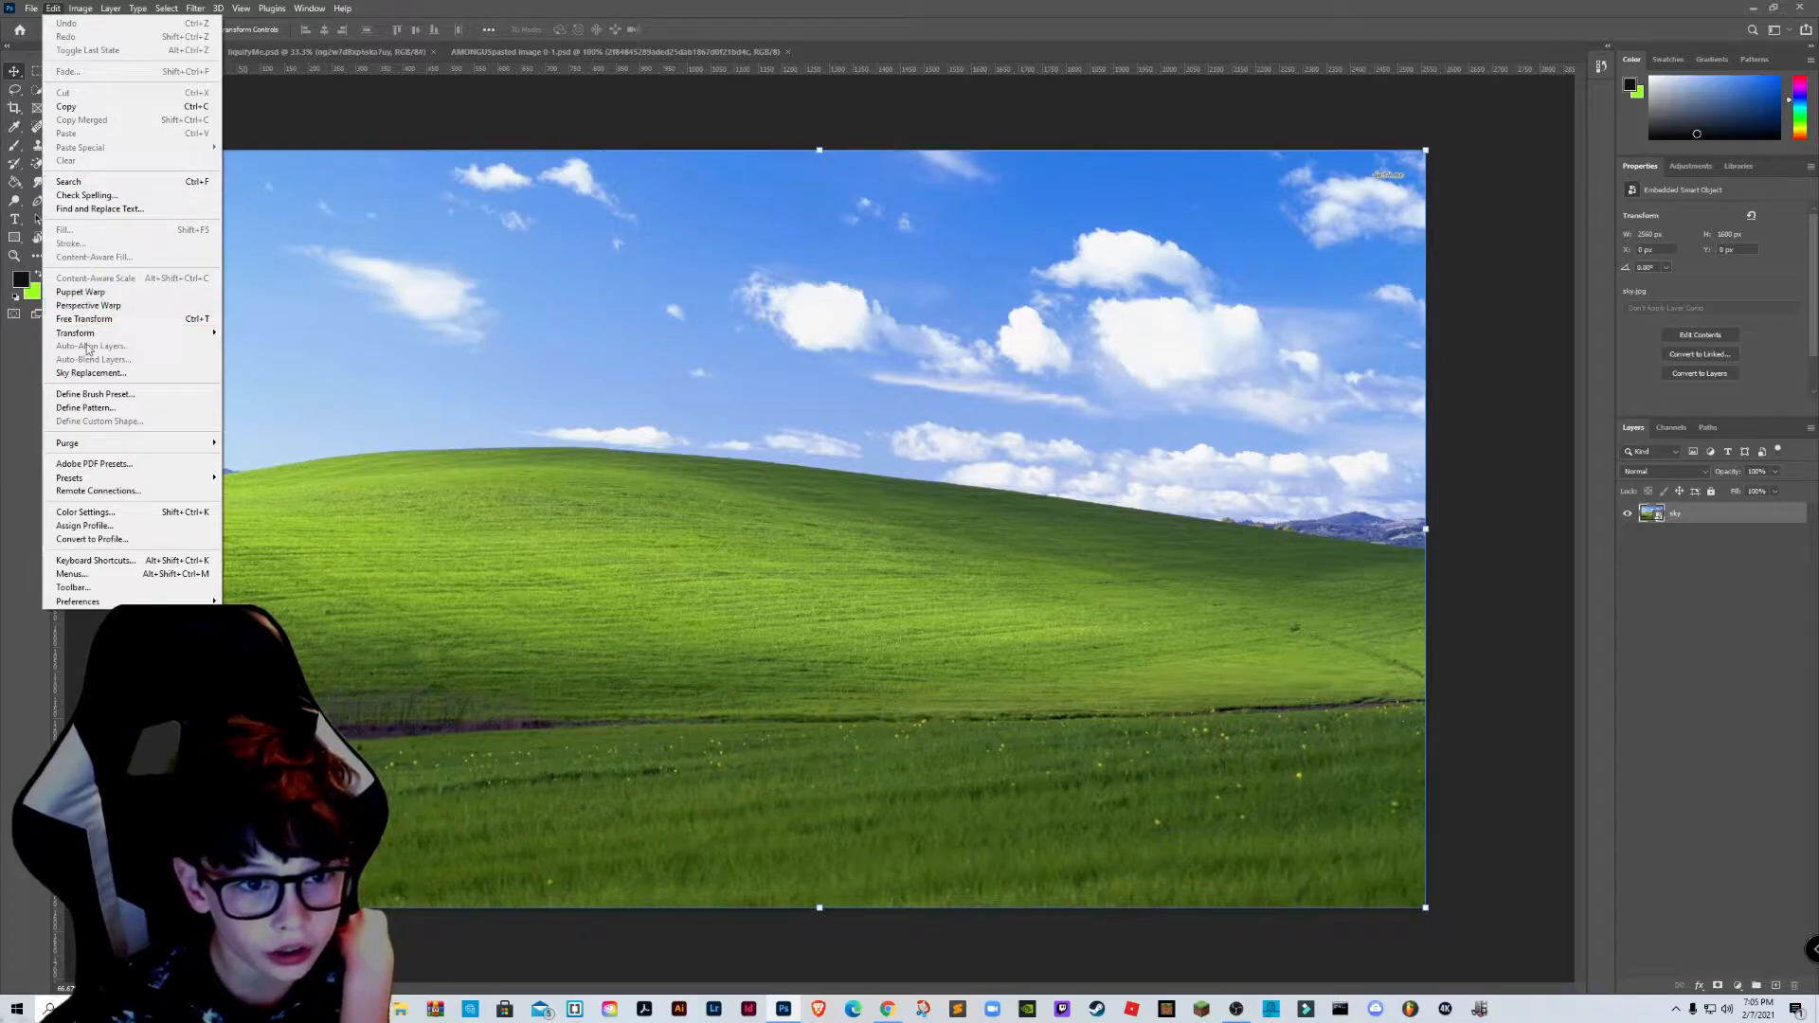
pyautogui.click(91, 373)
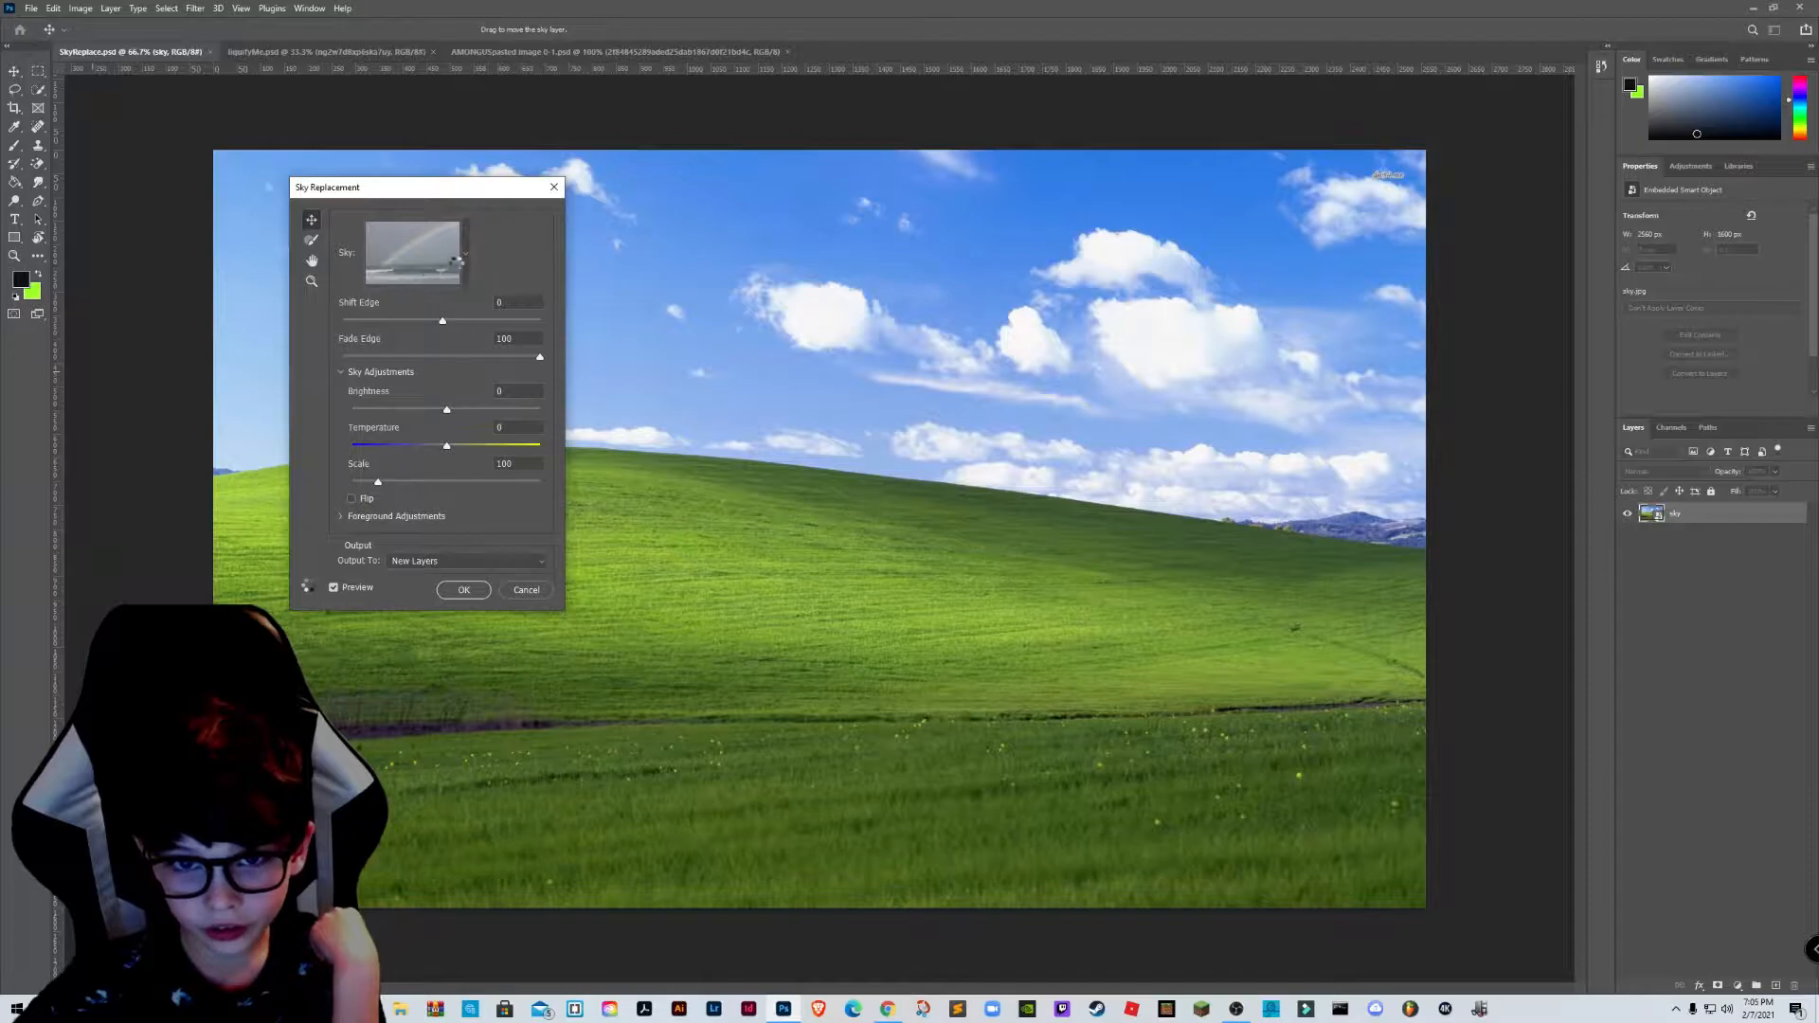
# Step: Try the blue sky with scattered clouds and three of the Spectacular sunset skies on the landscape
pyautogui.click(463, 268)
pyautogui.scroll(-6, 394, 449)
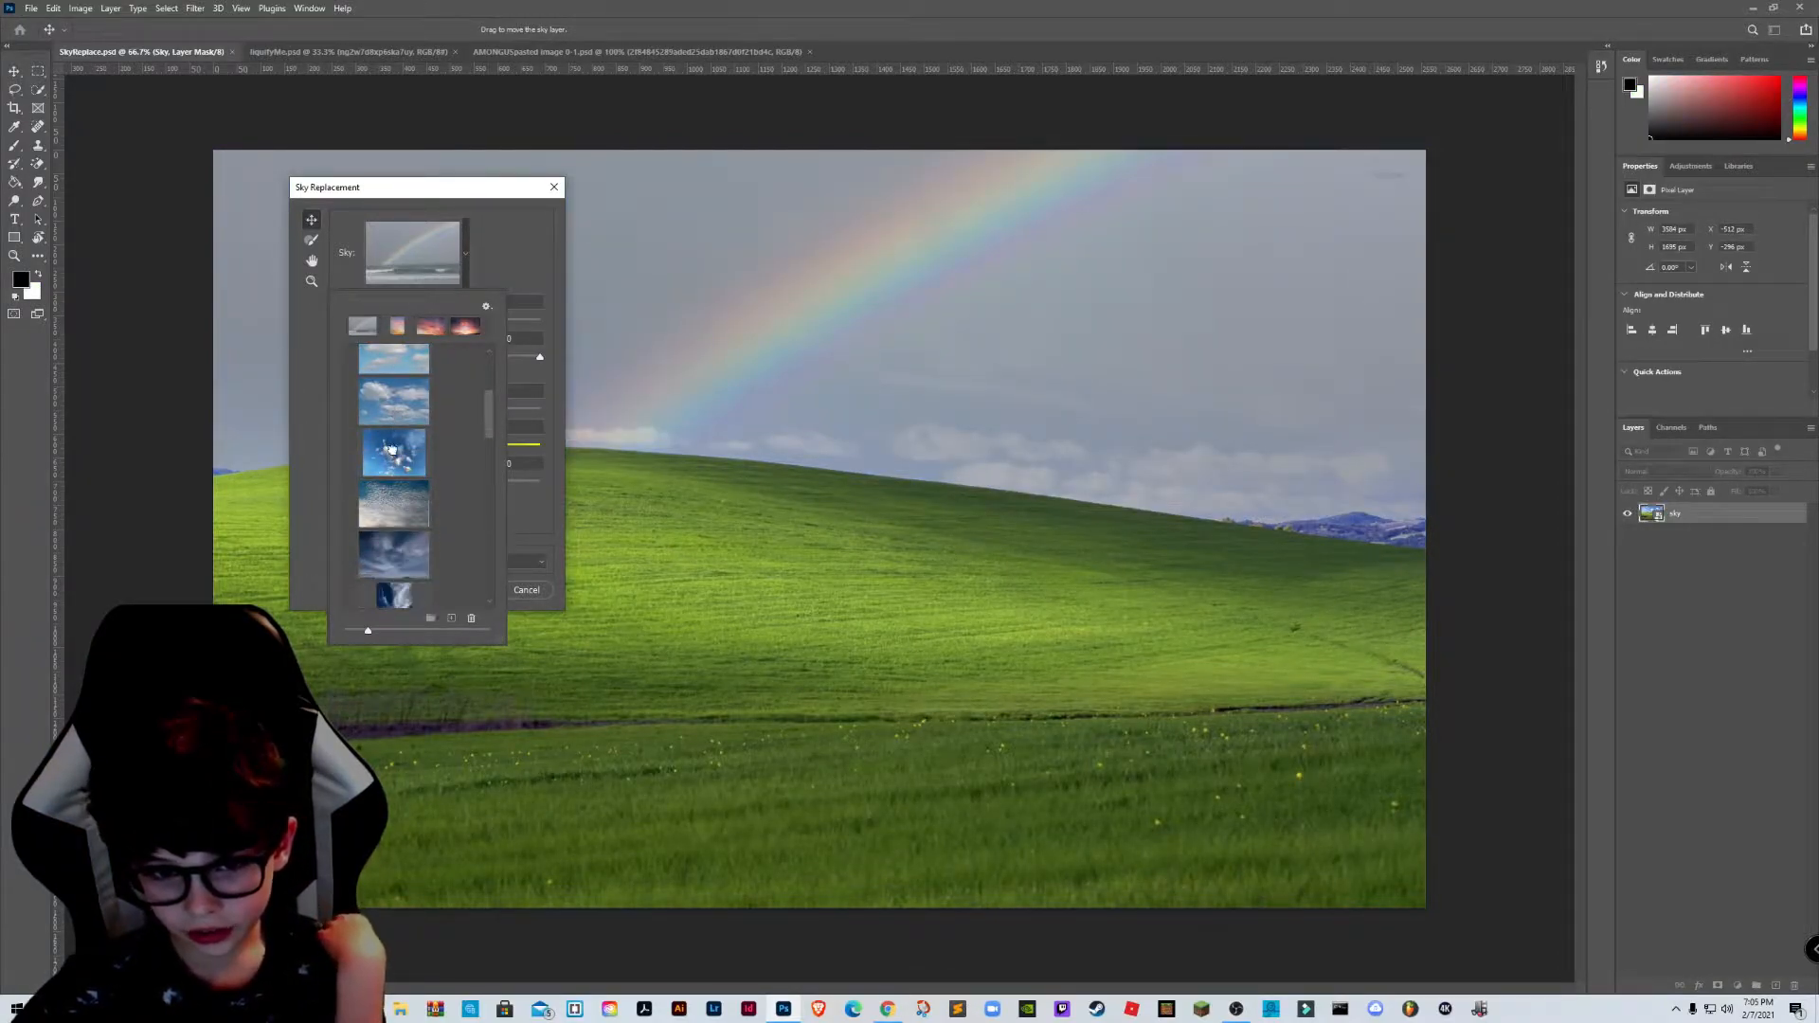
pyautogui.click(392, 449)
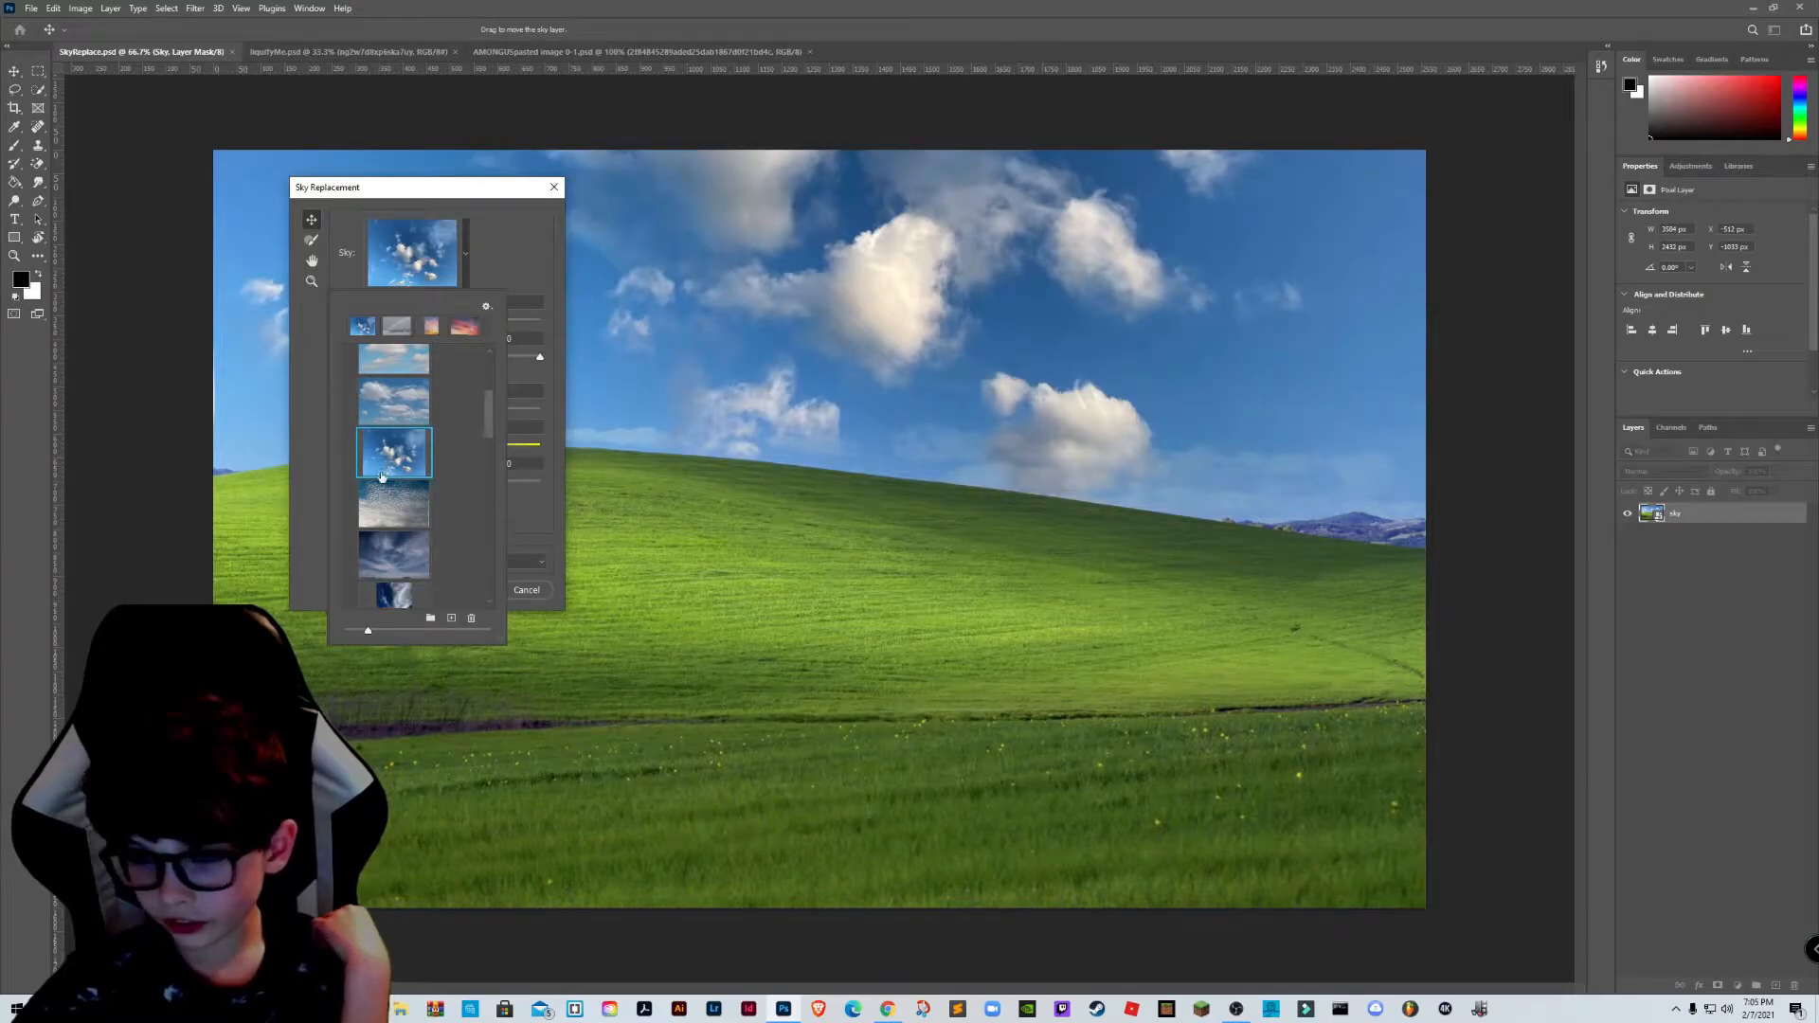
pyautogui.scroll(-5, 384, 493)
pyautogui.scroll(-1, 388, 503)
pyautogui.click(394, 478)
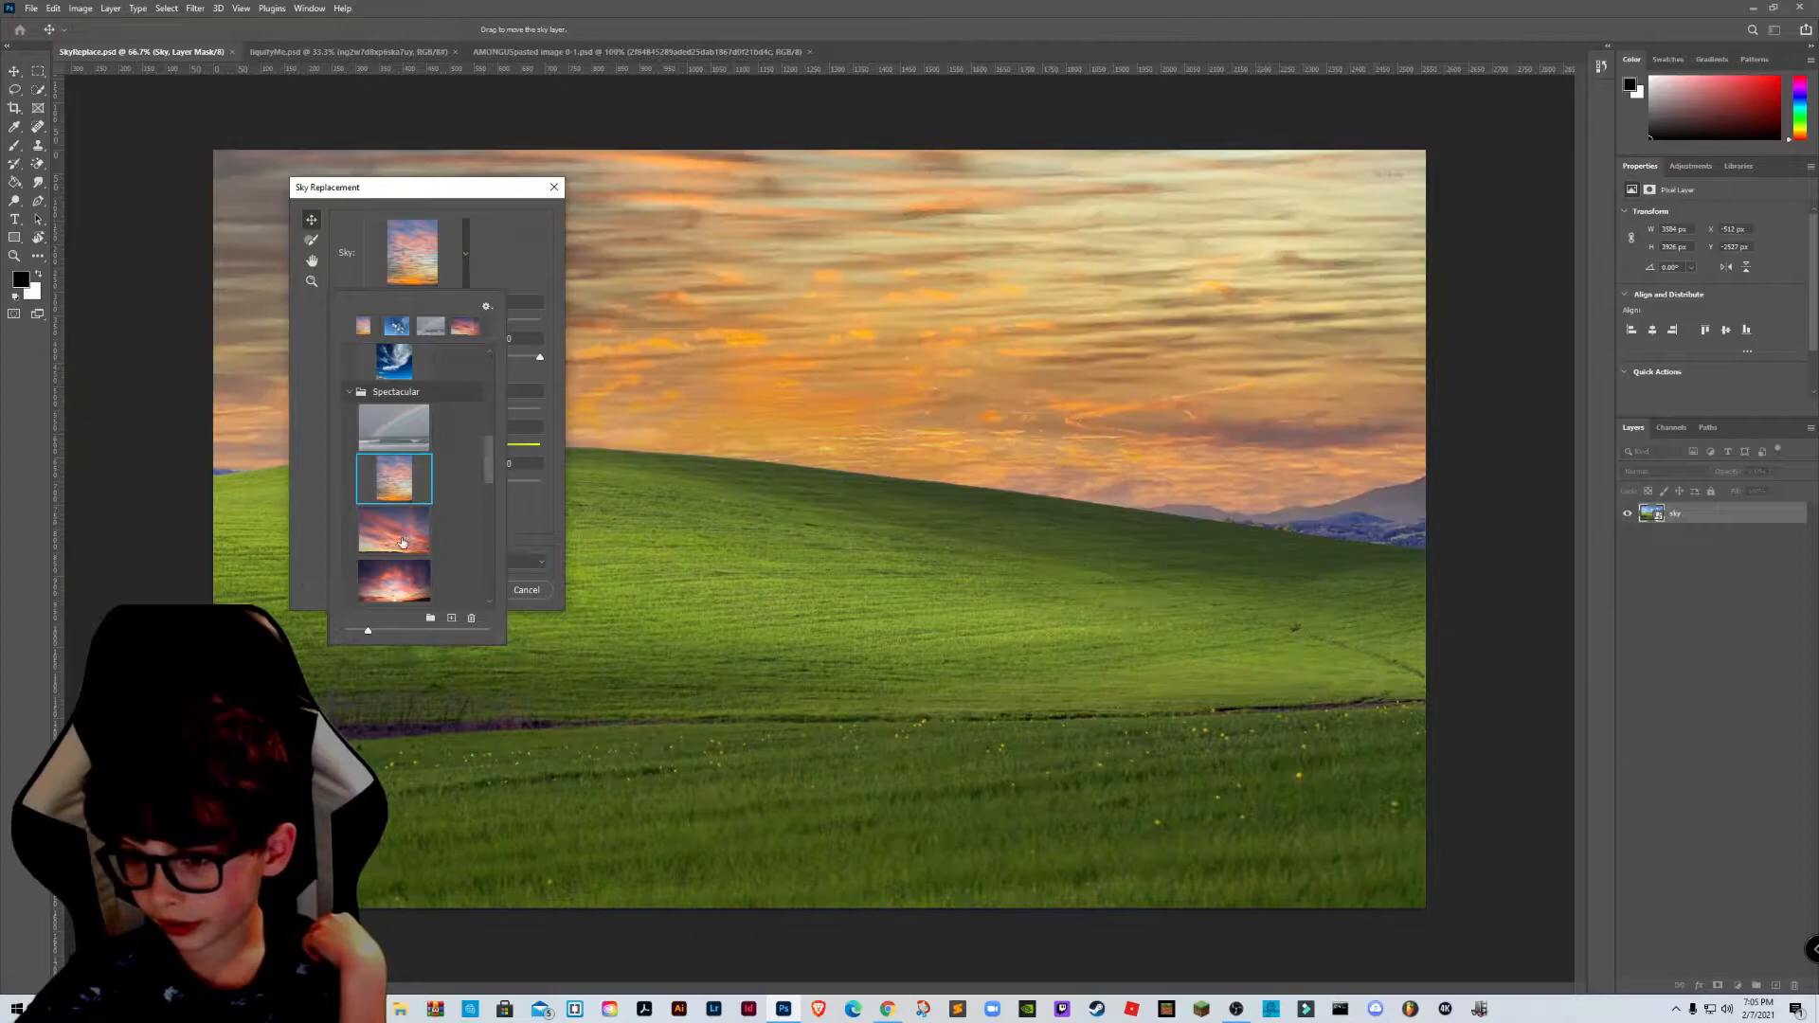
pyautogui.click(396, 533)
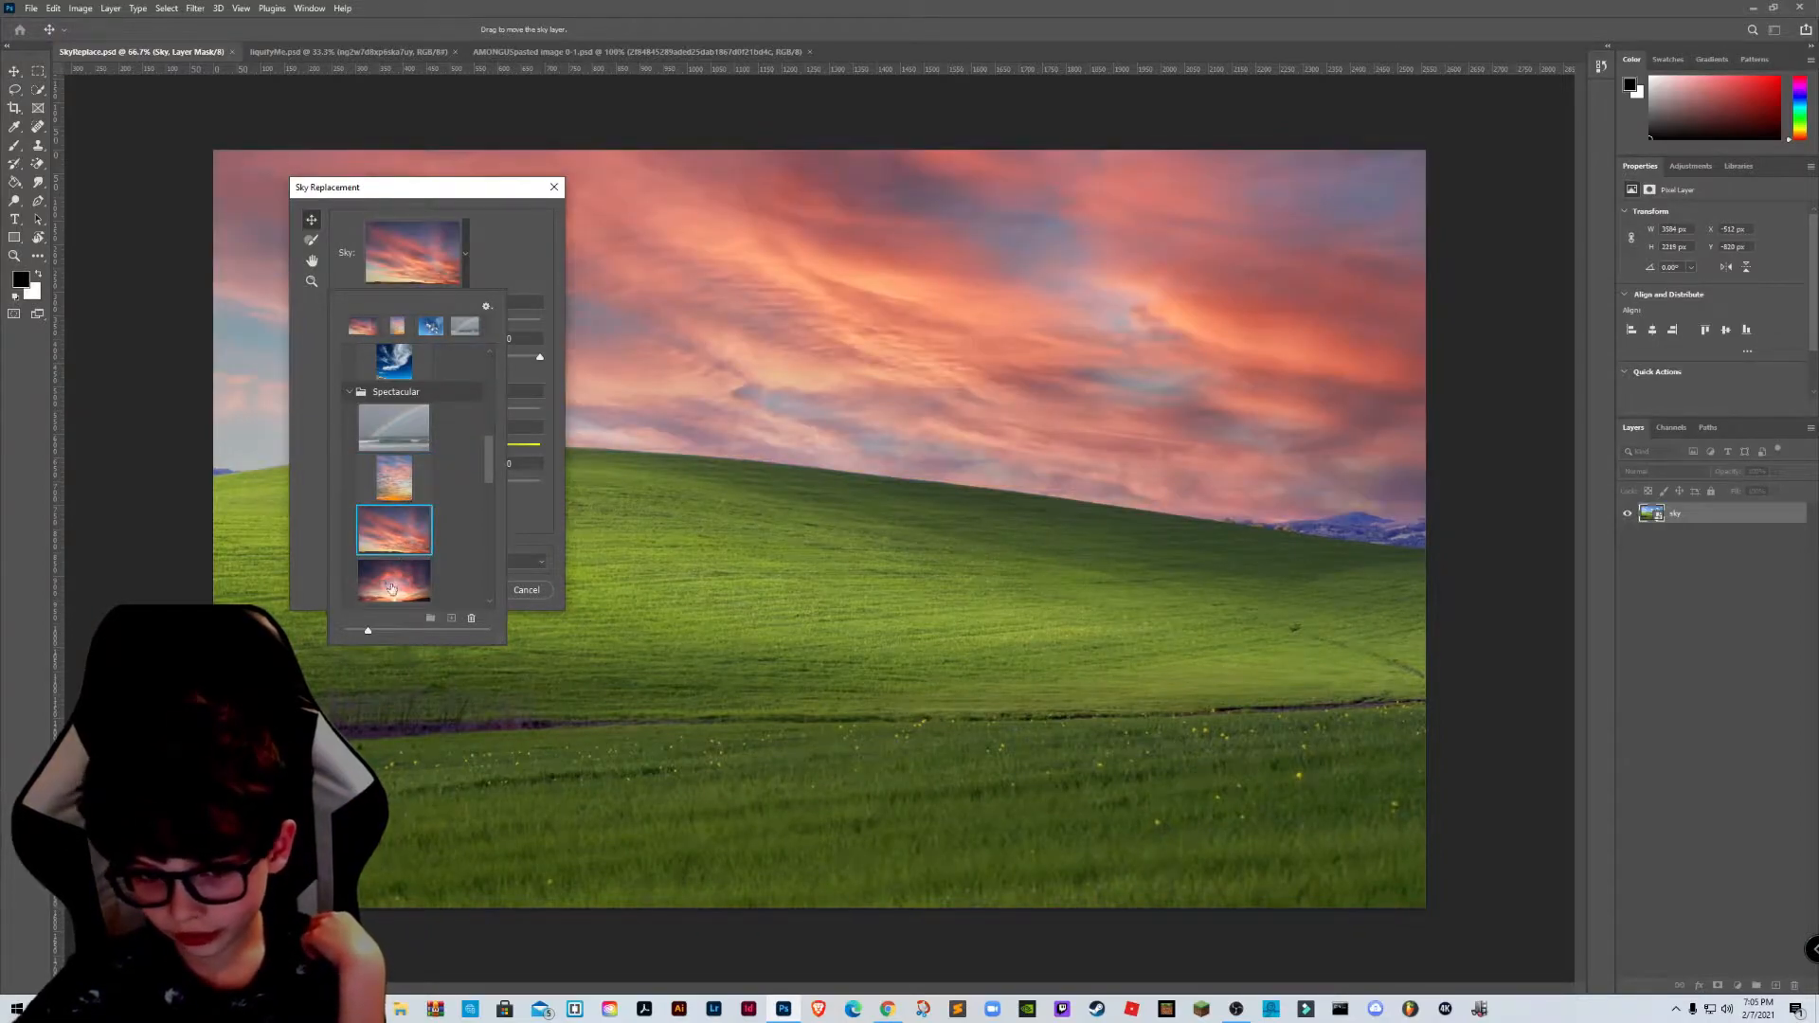
pyautogui.click(392, 589)
pyautogui.scroll(-3, 392, 569)
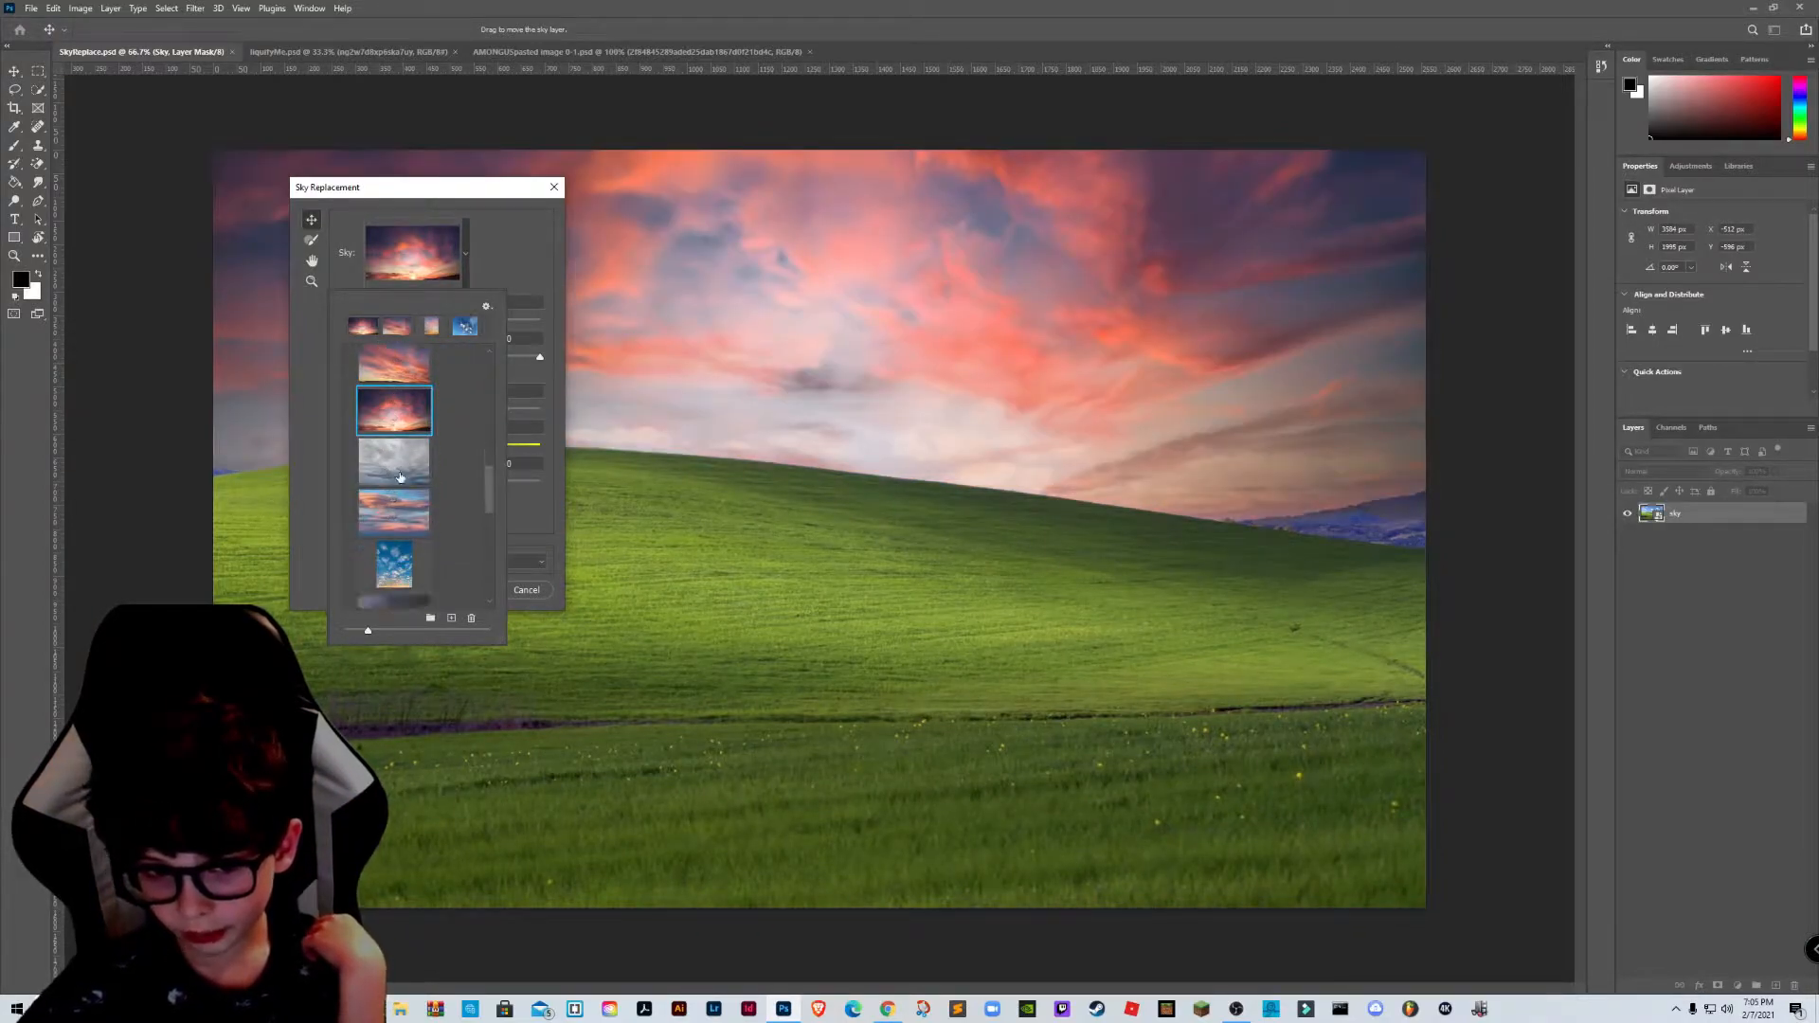
# Step: Replace the landscape's sky with the grey storm-cloud preset from the Spectacular group, output to New Layers
pyautogui.click(399, 474)
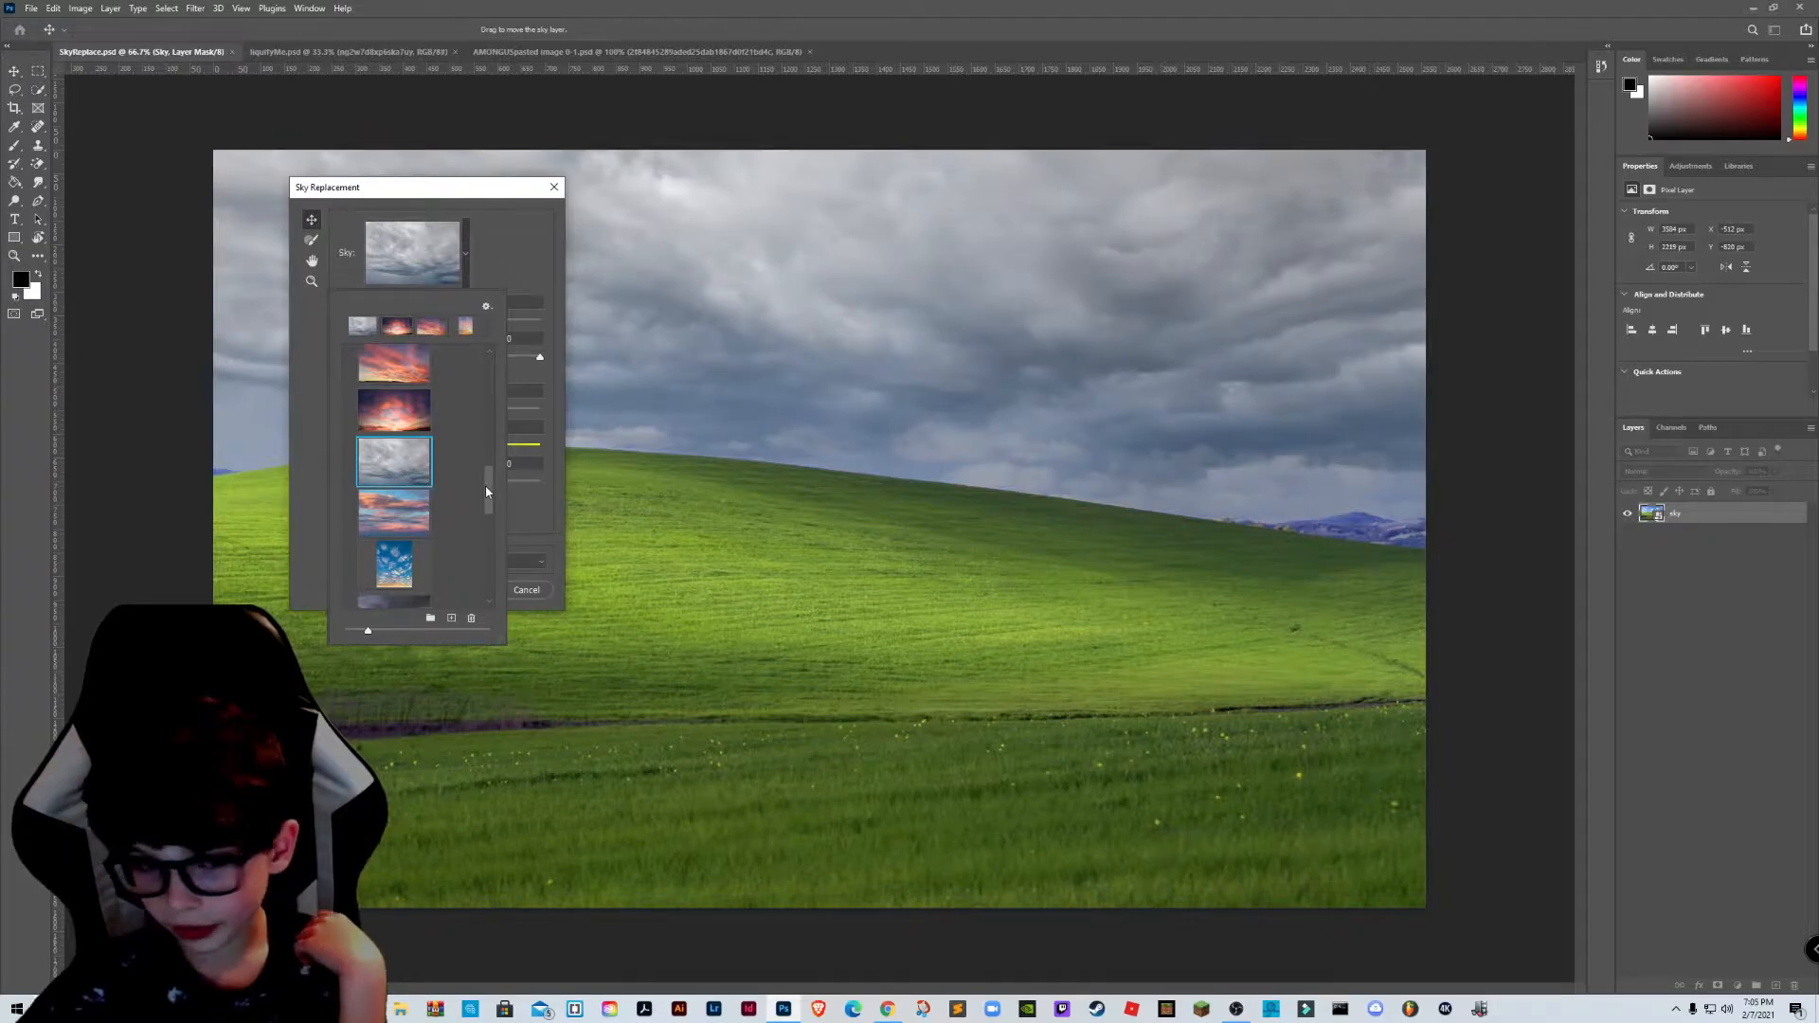
pyautogui.click(499, 249)
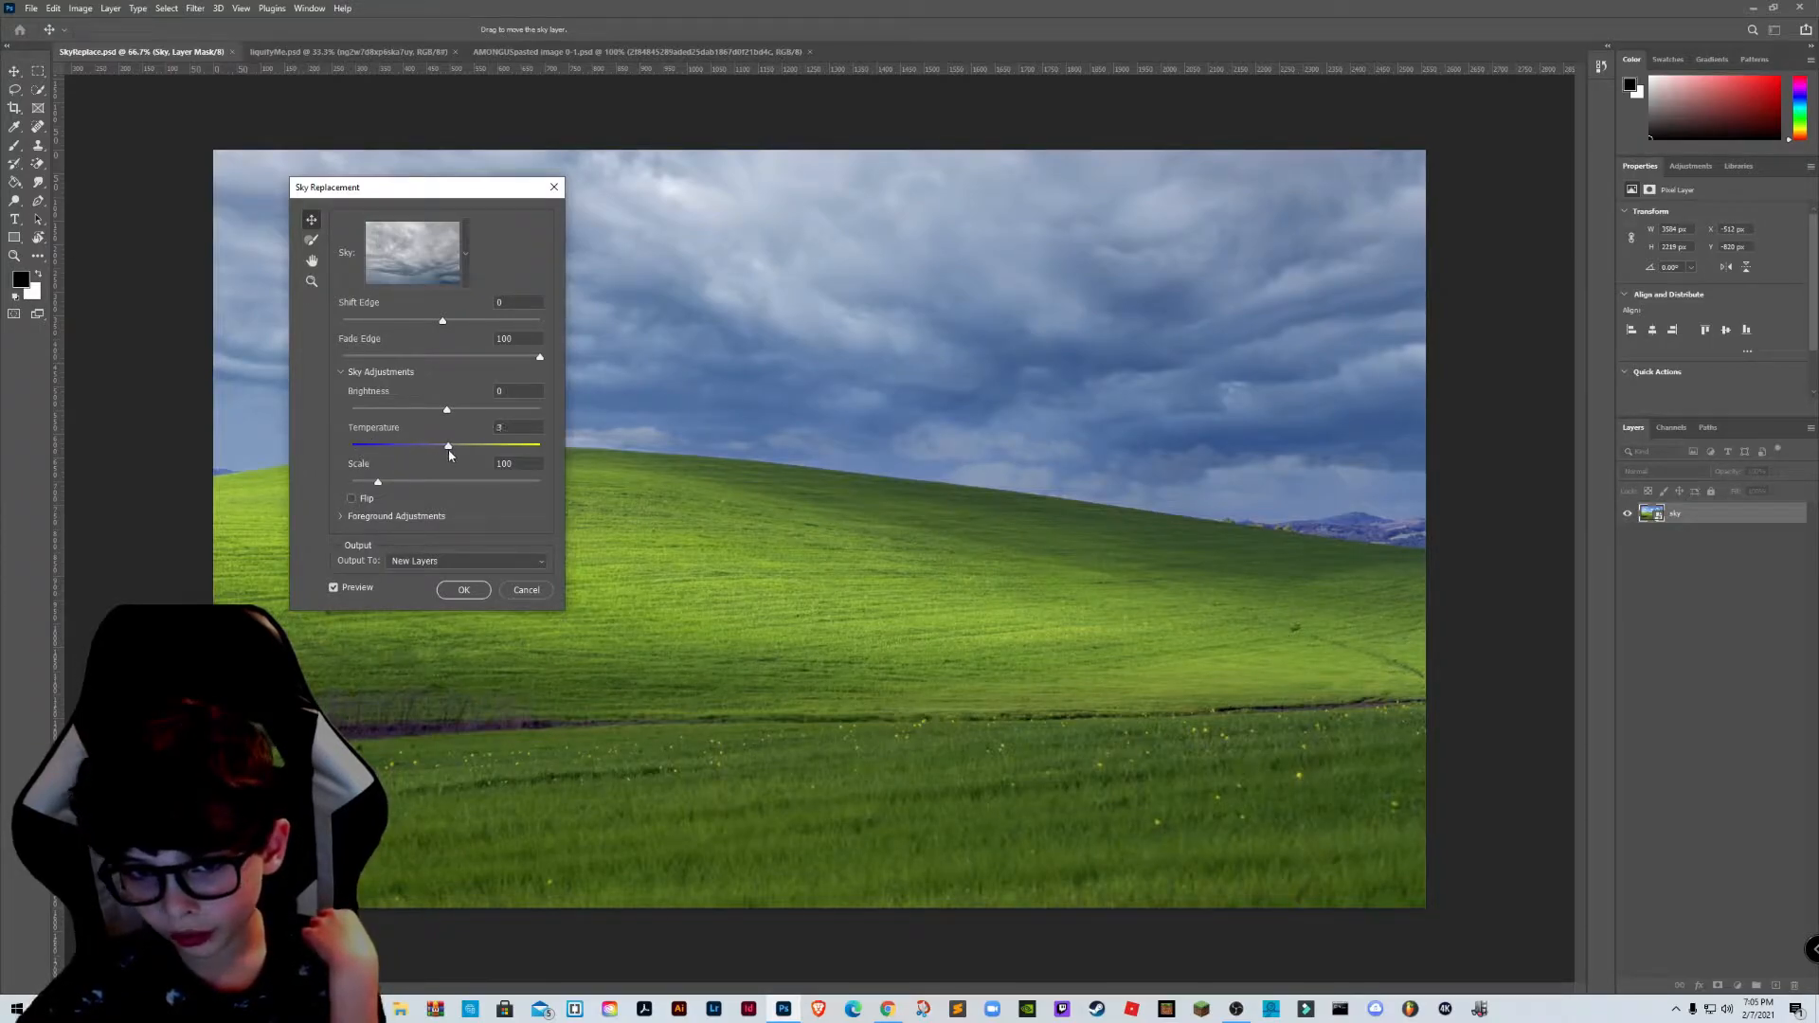
pyautogui.click(463, 590)
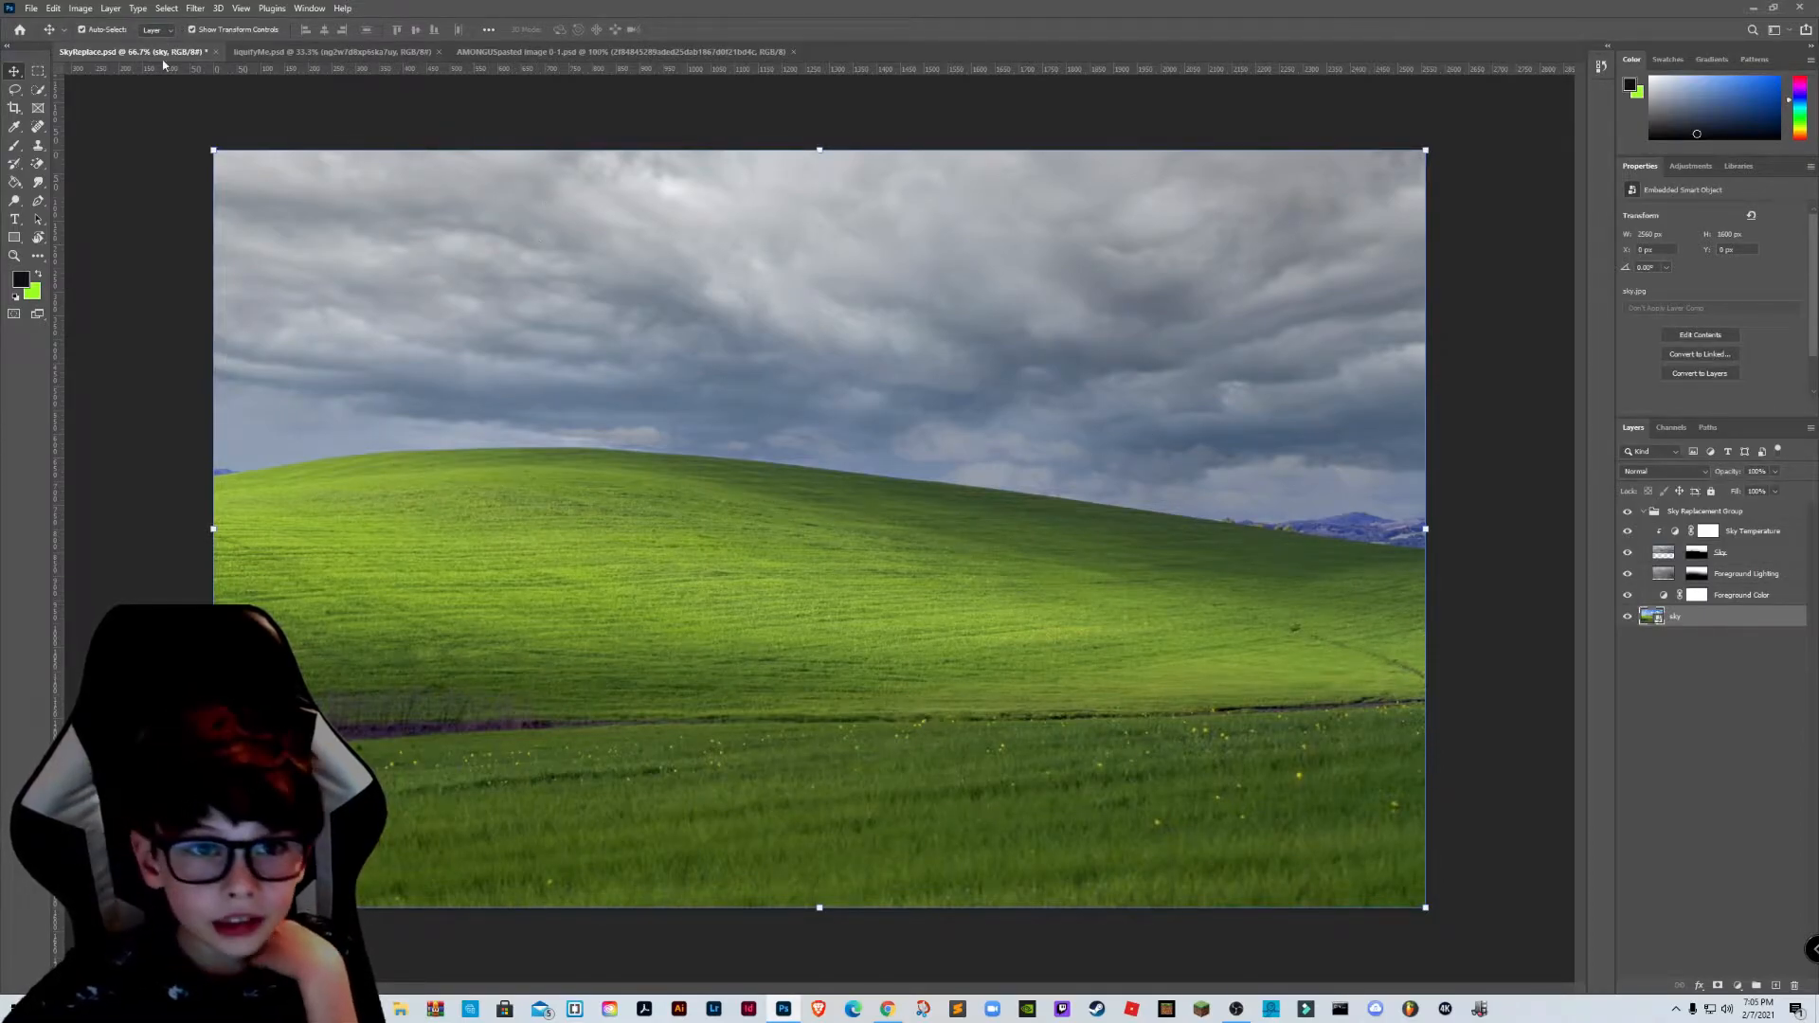
# Step: Switch to the portrait document LiquifyMe.psd and open the Liquify filter on its photo layer
pyautogui.click(322, 51)
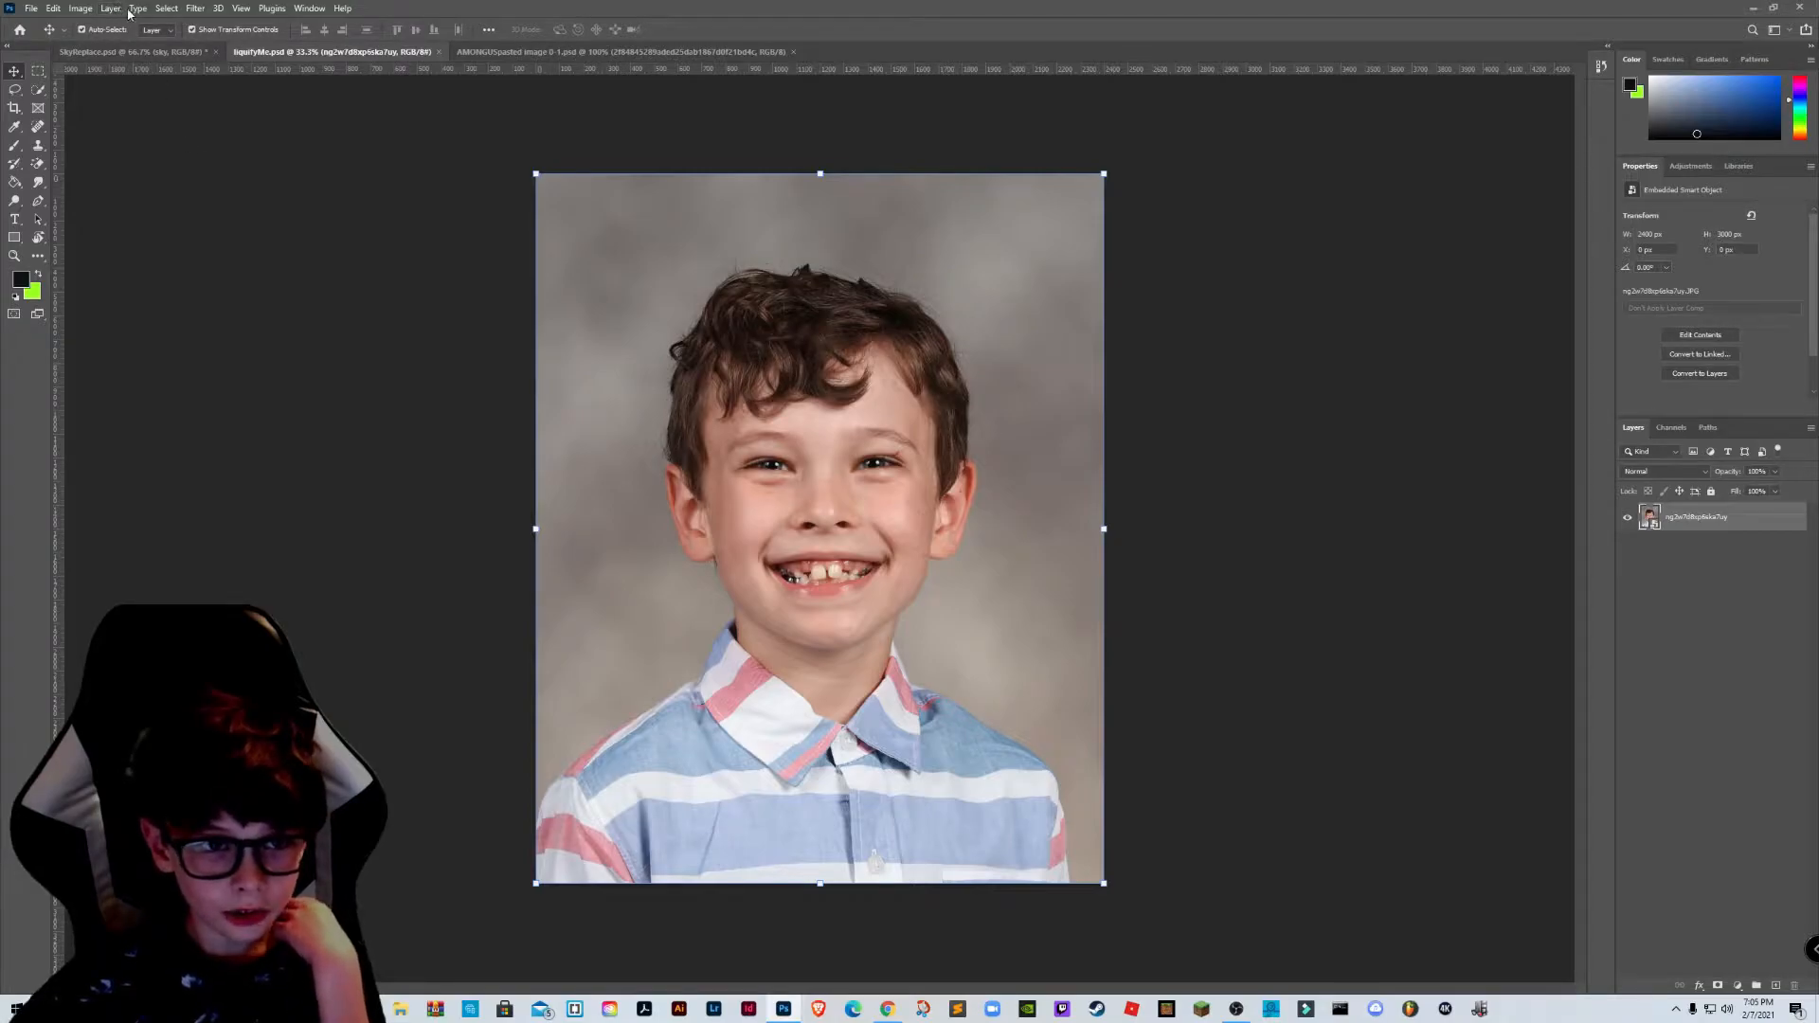
pyautogui.click(194, 9)
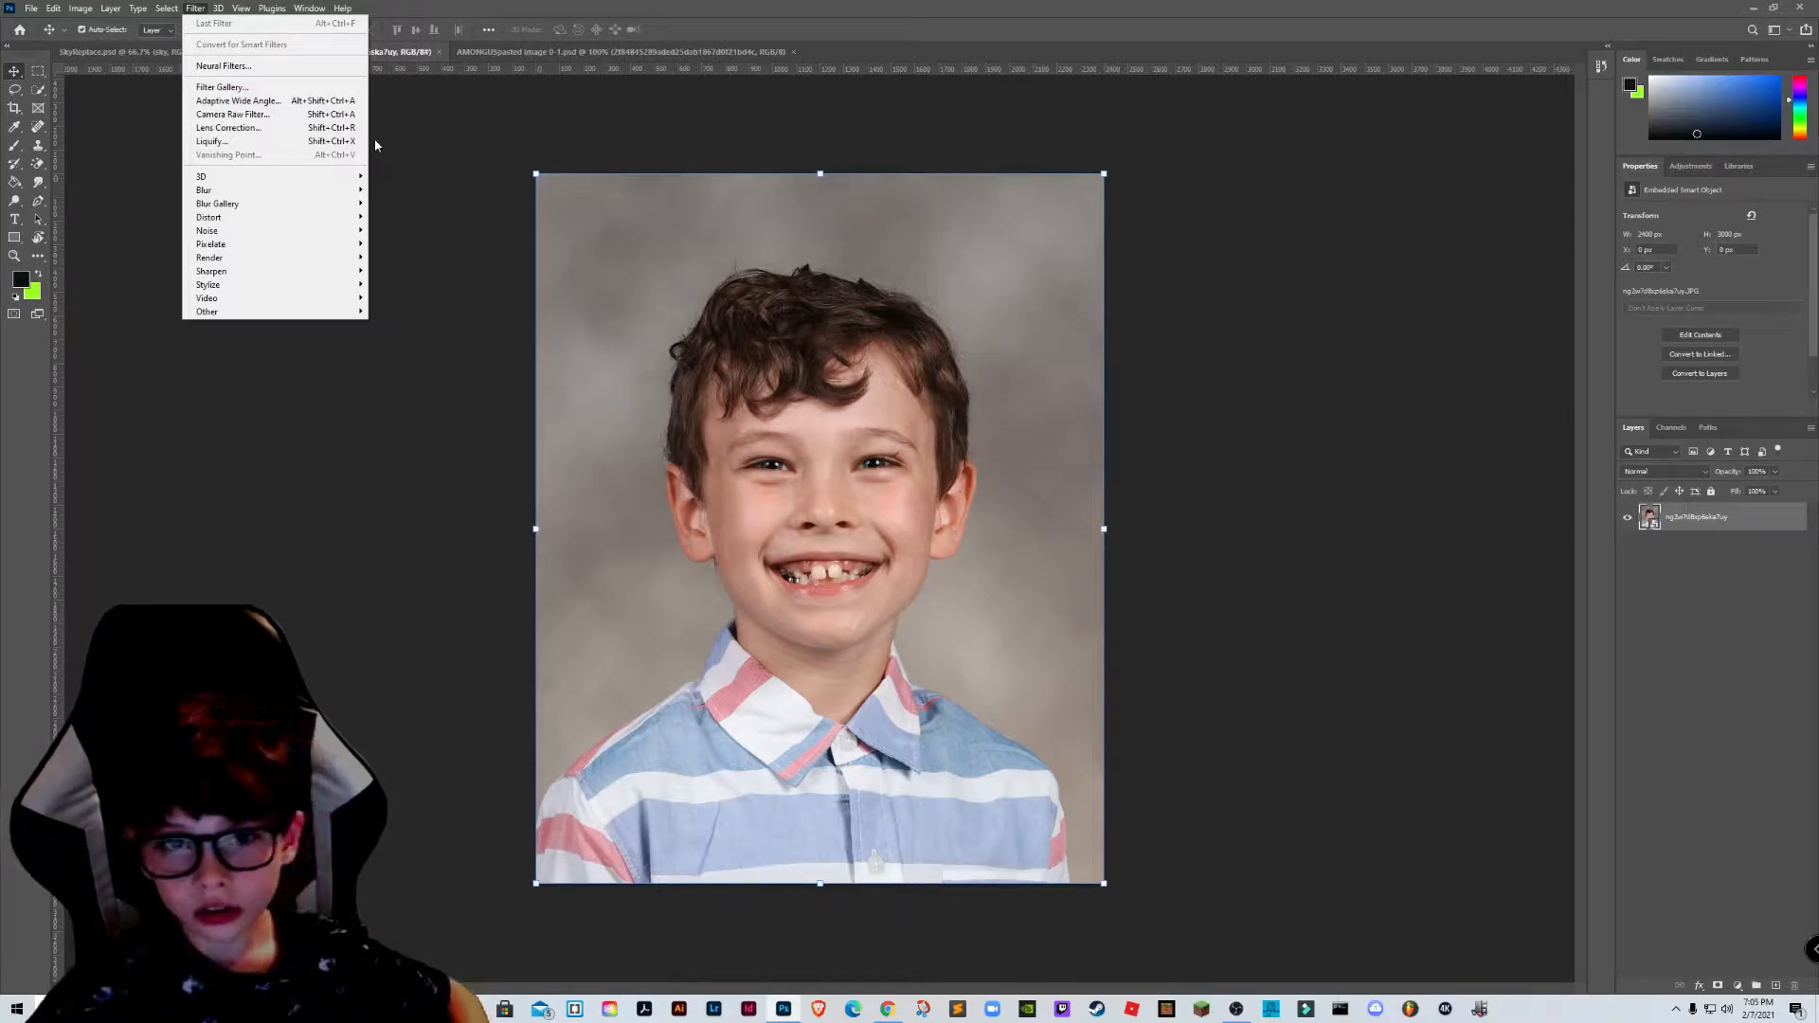
pyautogui.click(315, 142)
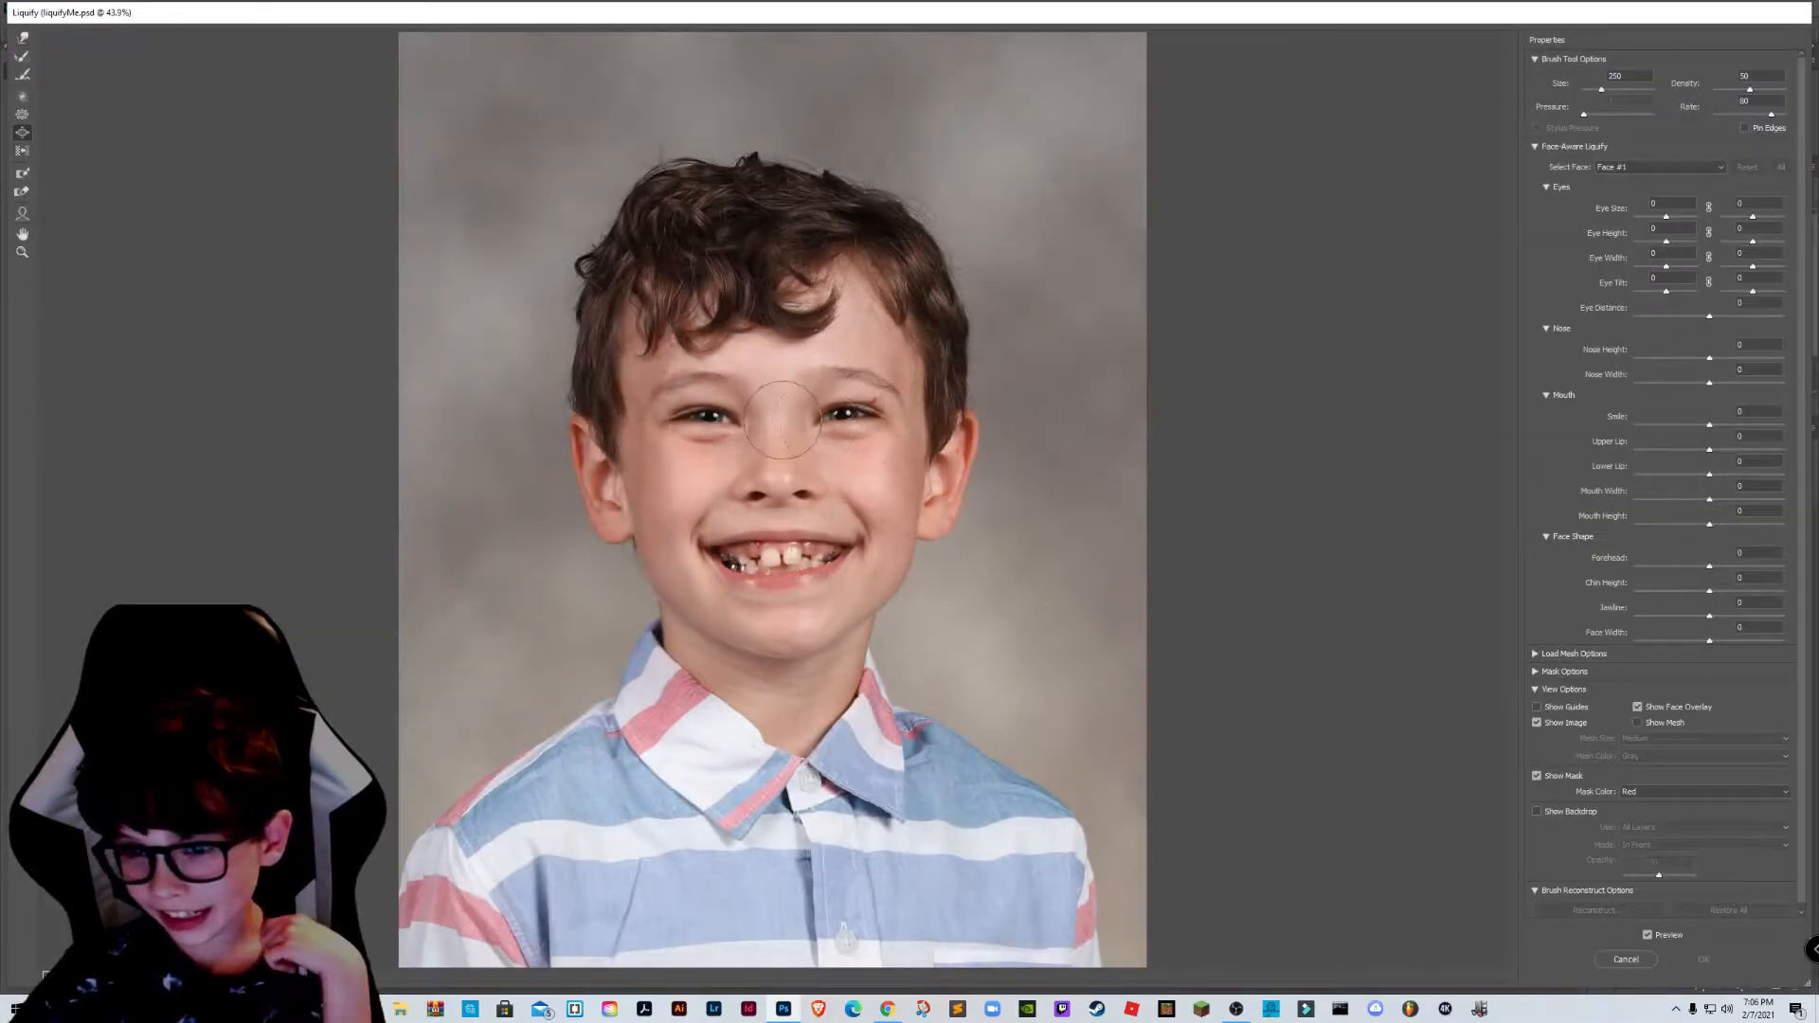
pyautogui.click(28, 153)
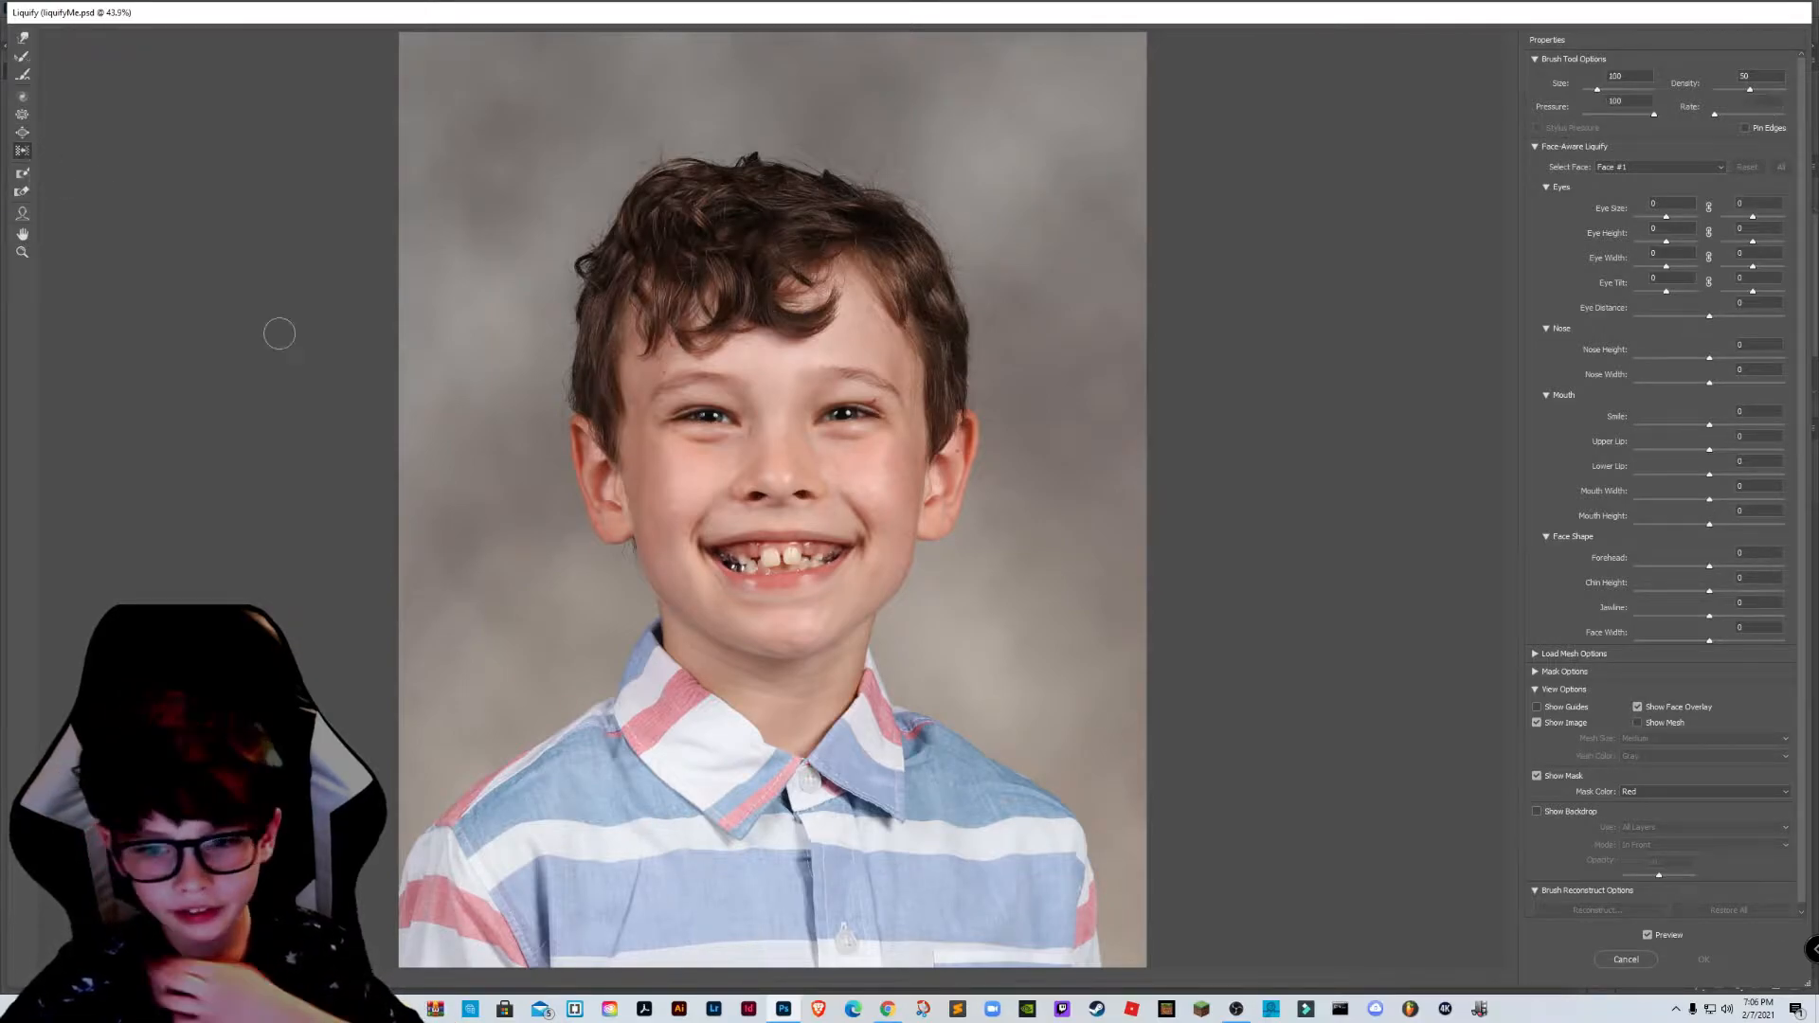
pyautogui.moveTo(652, 618); pyautogui.dragTo(666, 632)
pyautogui.moveTo(884, 631)
pyautogui.mouseDown()
pyautogui.moveTo(851, 660)
pyautogui.moveTo(882, 652)
pyautogui.moveTo(862, 639)
pyautogui.moveTo(878, 634)
pyautogui.mouseUp()
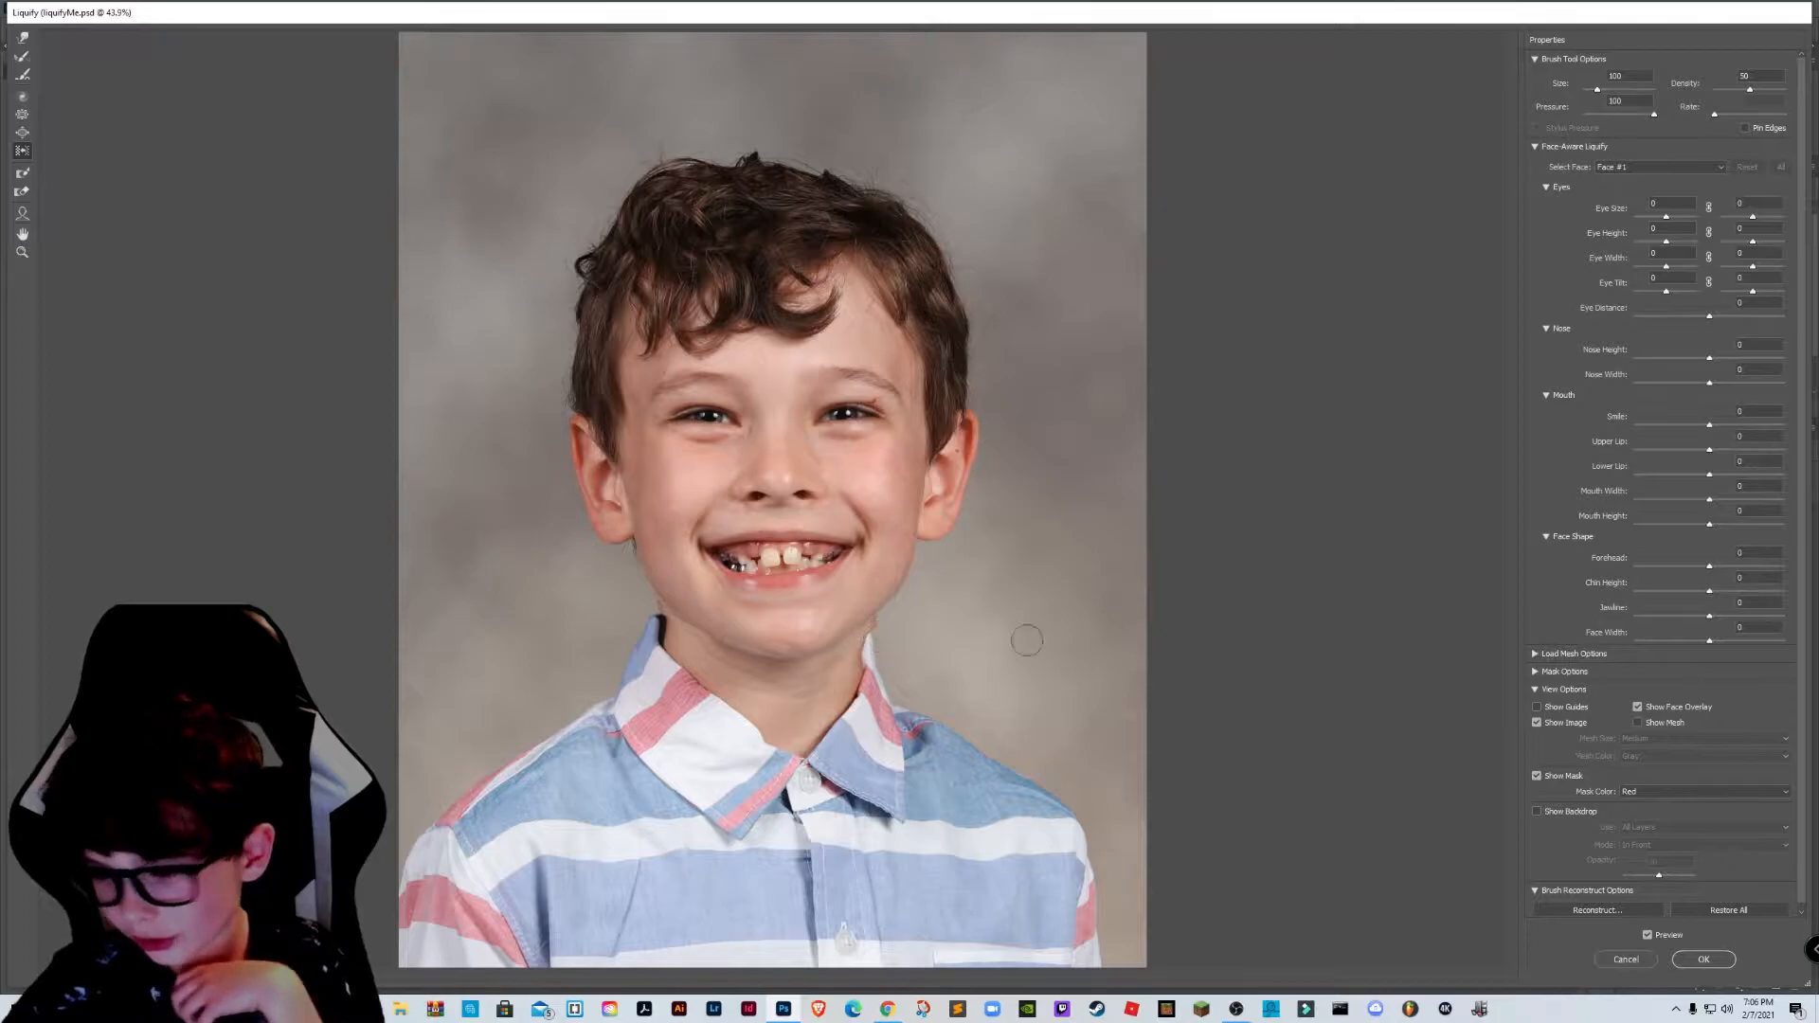
pyautogui.click(1704, 908)
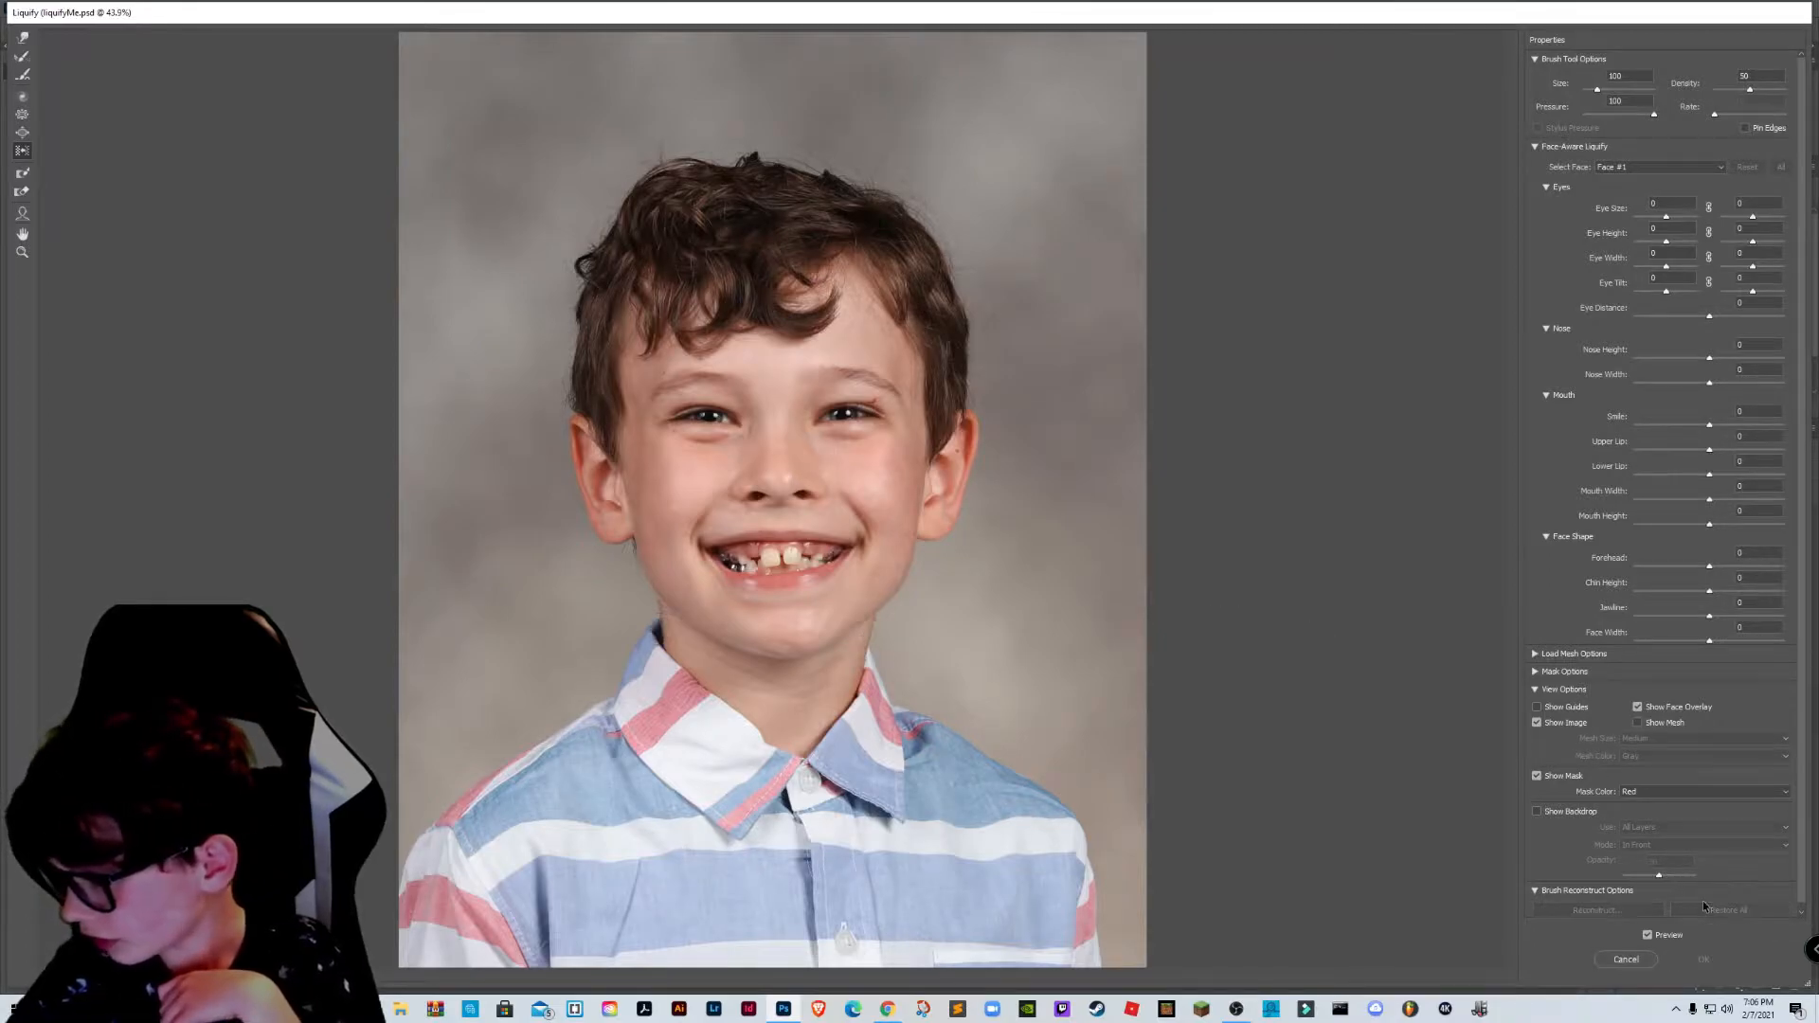
# Step: Bloat the eye on the photo's right side at brush size 250, then enlarge its white highlight at size 90
pyautogui.click(21, 132)
pyautogui.moveTo(843, 415); pyautogui.dragTo(825, 441)
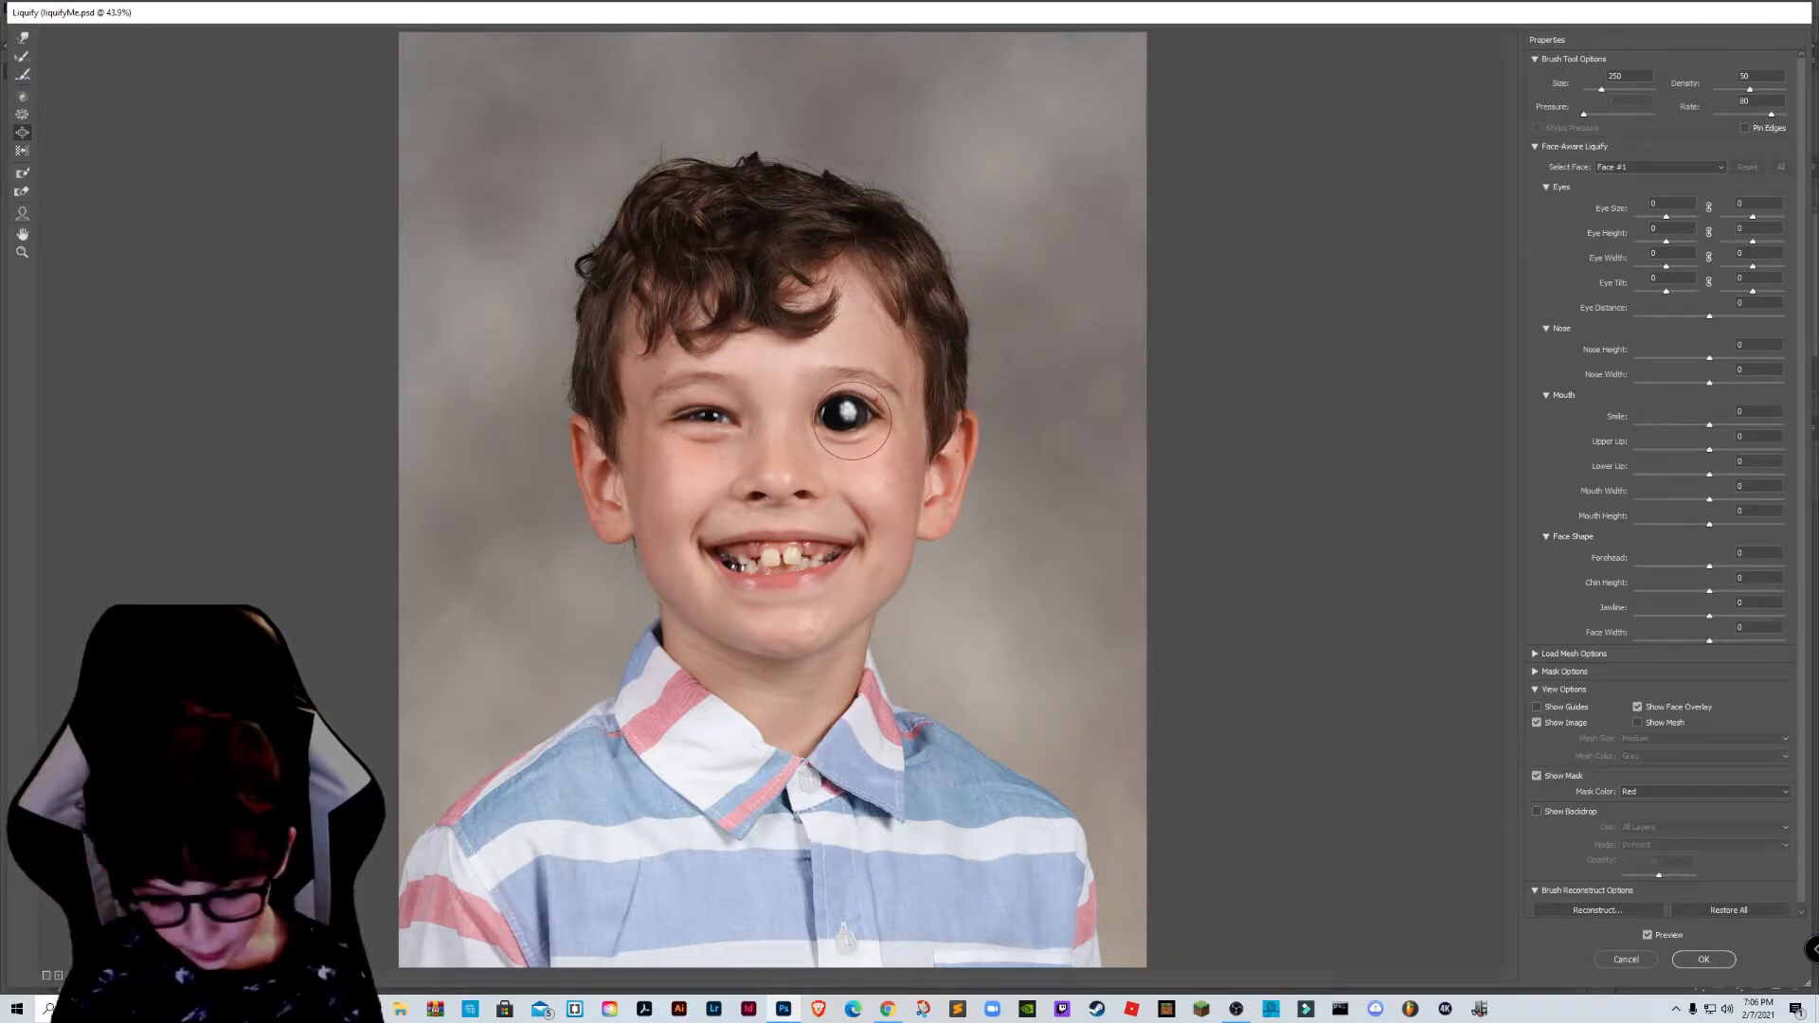
pyautogui.press('[')
pyautogui.press('[')
pyautogui.press('[')
pyautogui.press('[')
pyautogui.press('[')
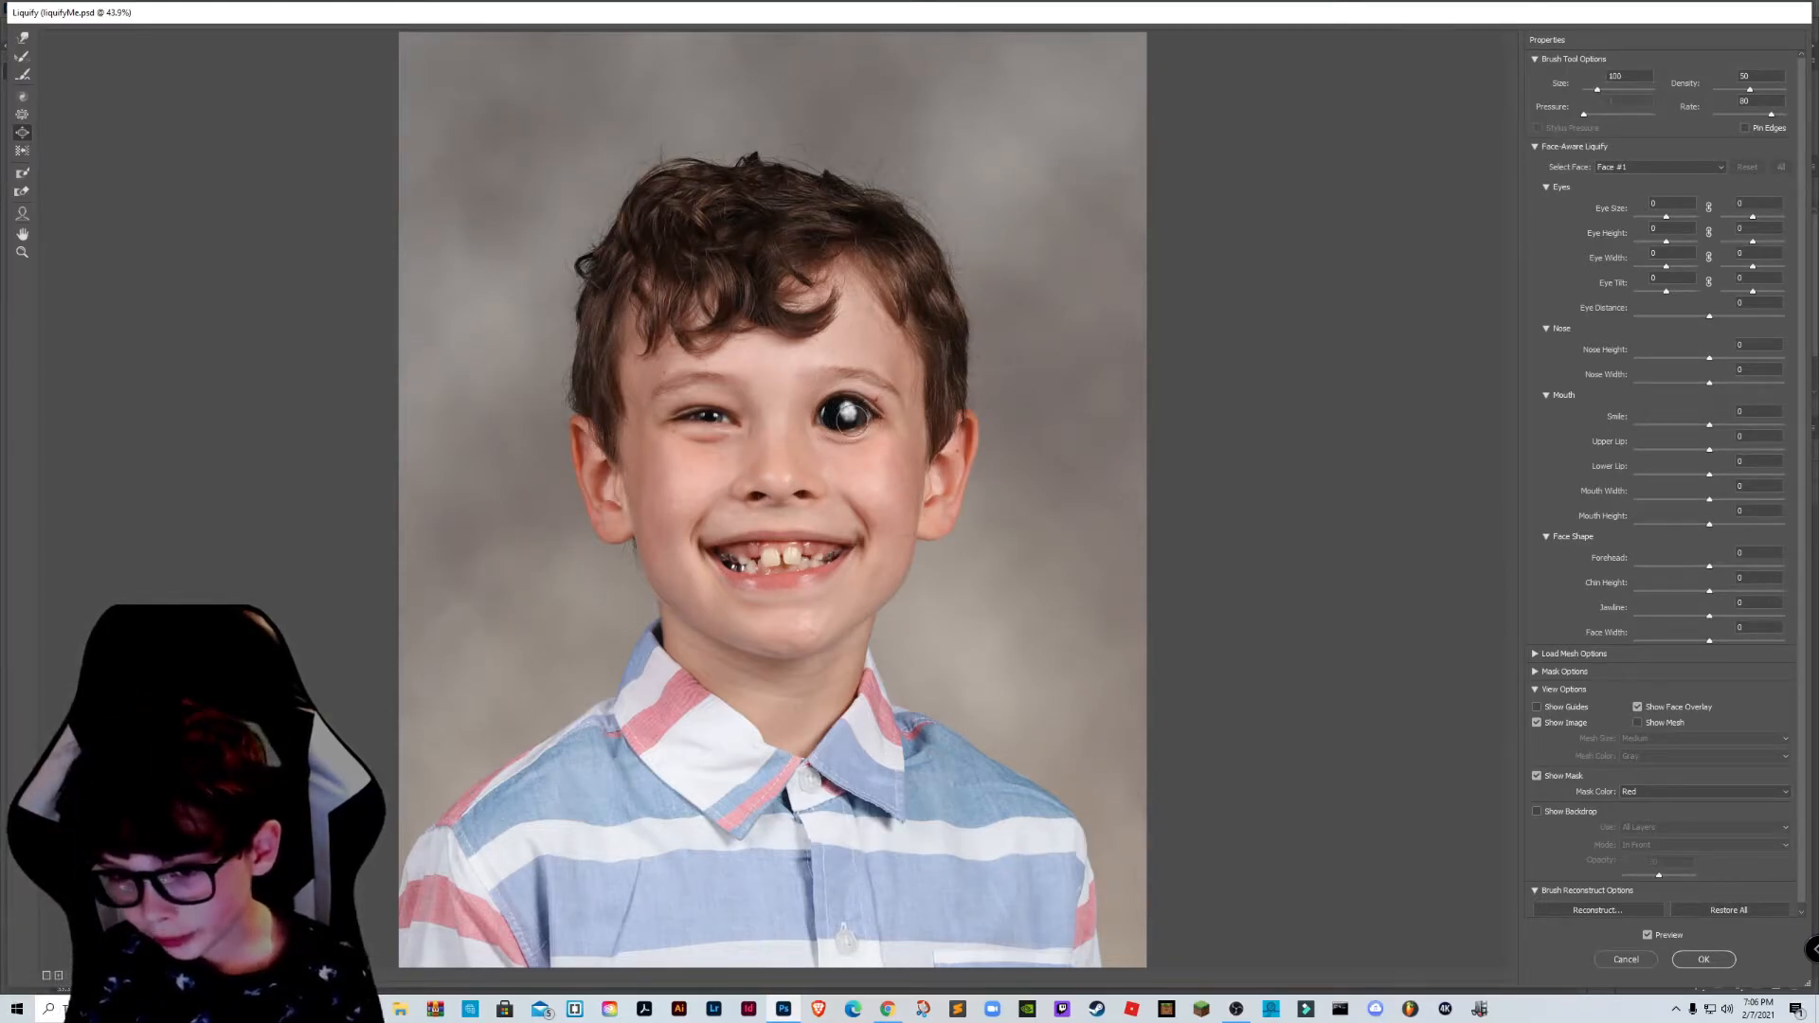
pyautogui.press(']')
pyautogui.press(']')
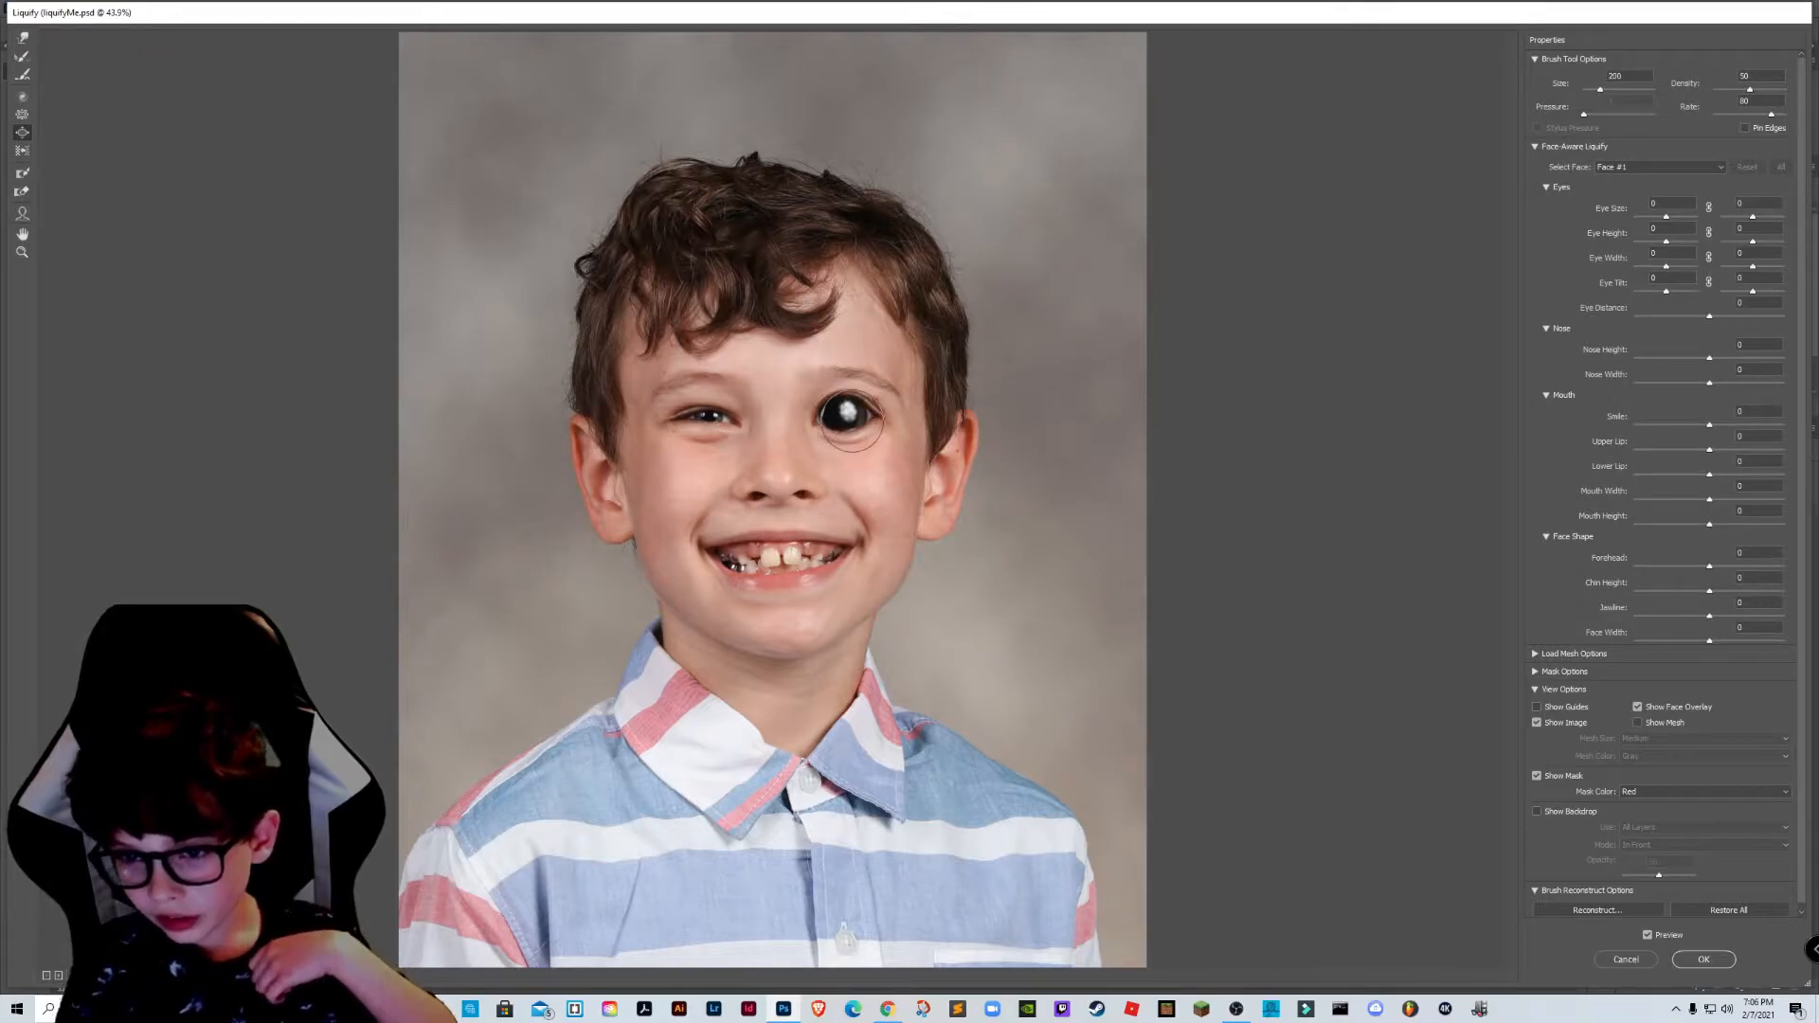
pyautogui.press('[')
pyautogui.press('[')
pyautogui.press('[')
pyautogui.click(846, 413)
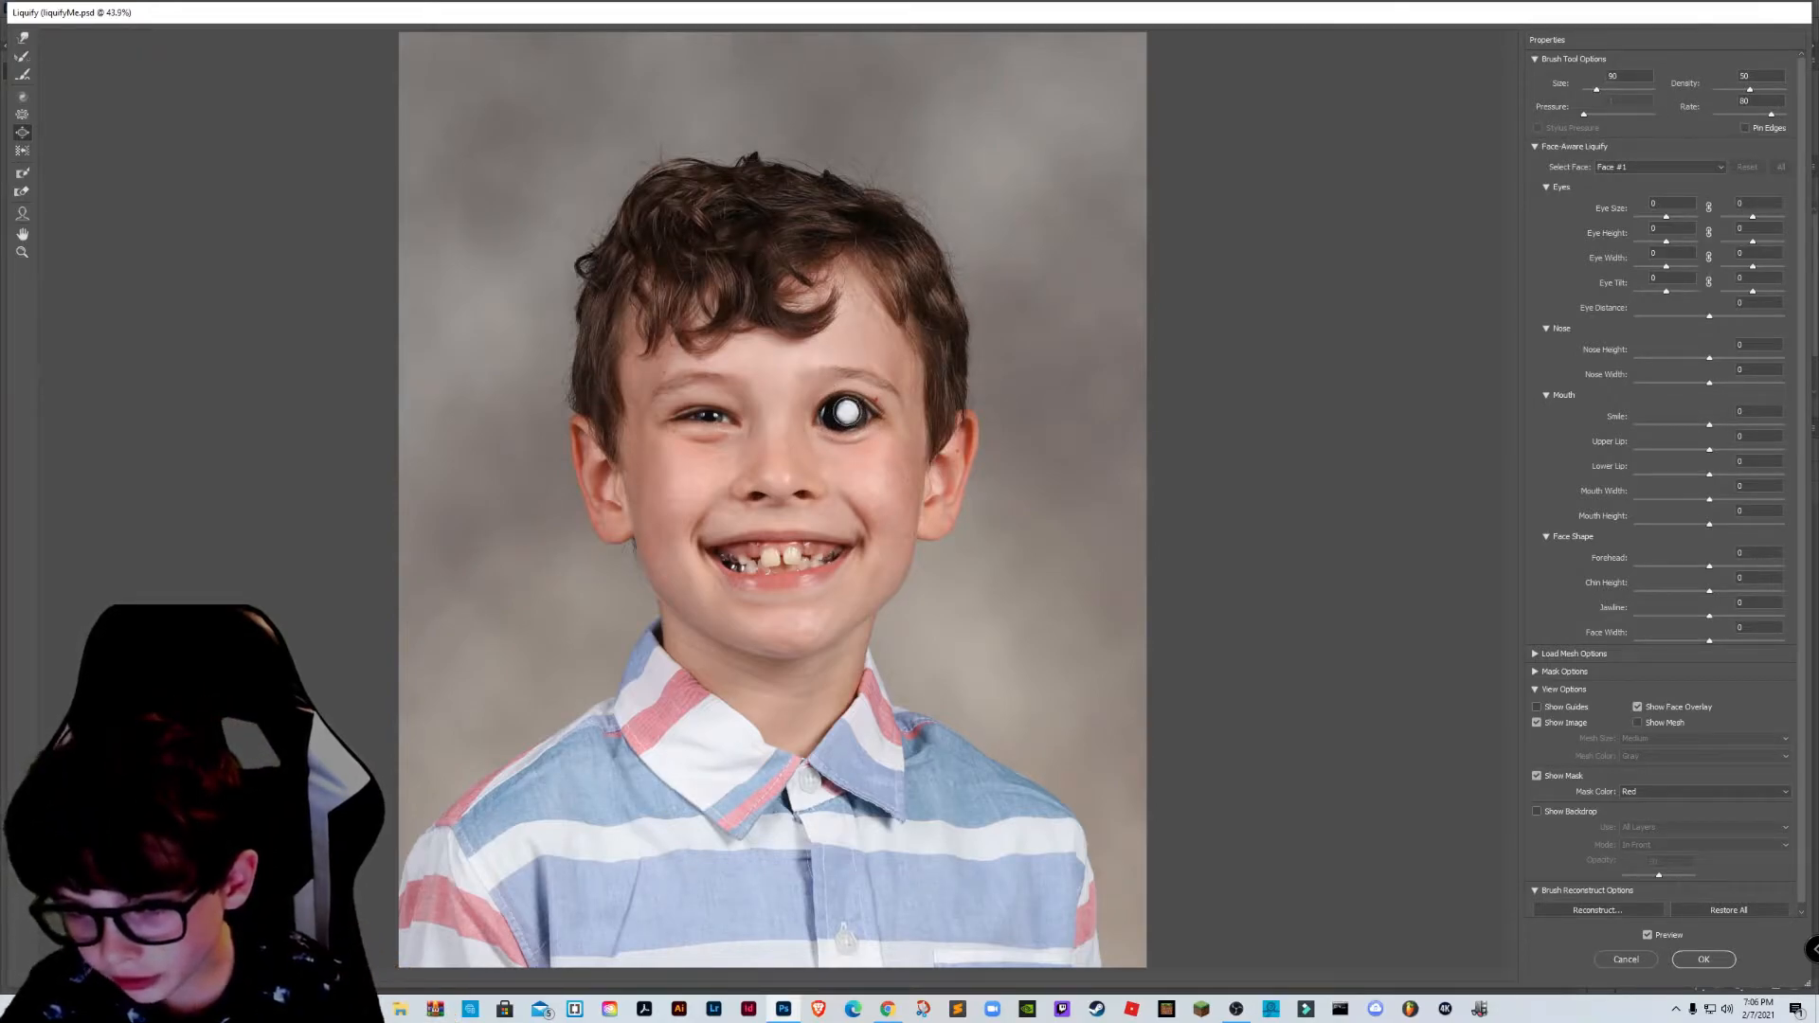
# Step: Bloat the eye on the photo's left side into a black disc with brush sizes 90 and 125, and touch up the other eye
pyautogui.moveTo(711, 417); pyautogui.dragTo(707, 416)
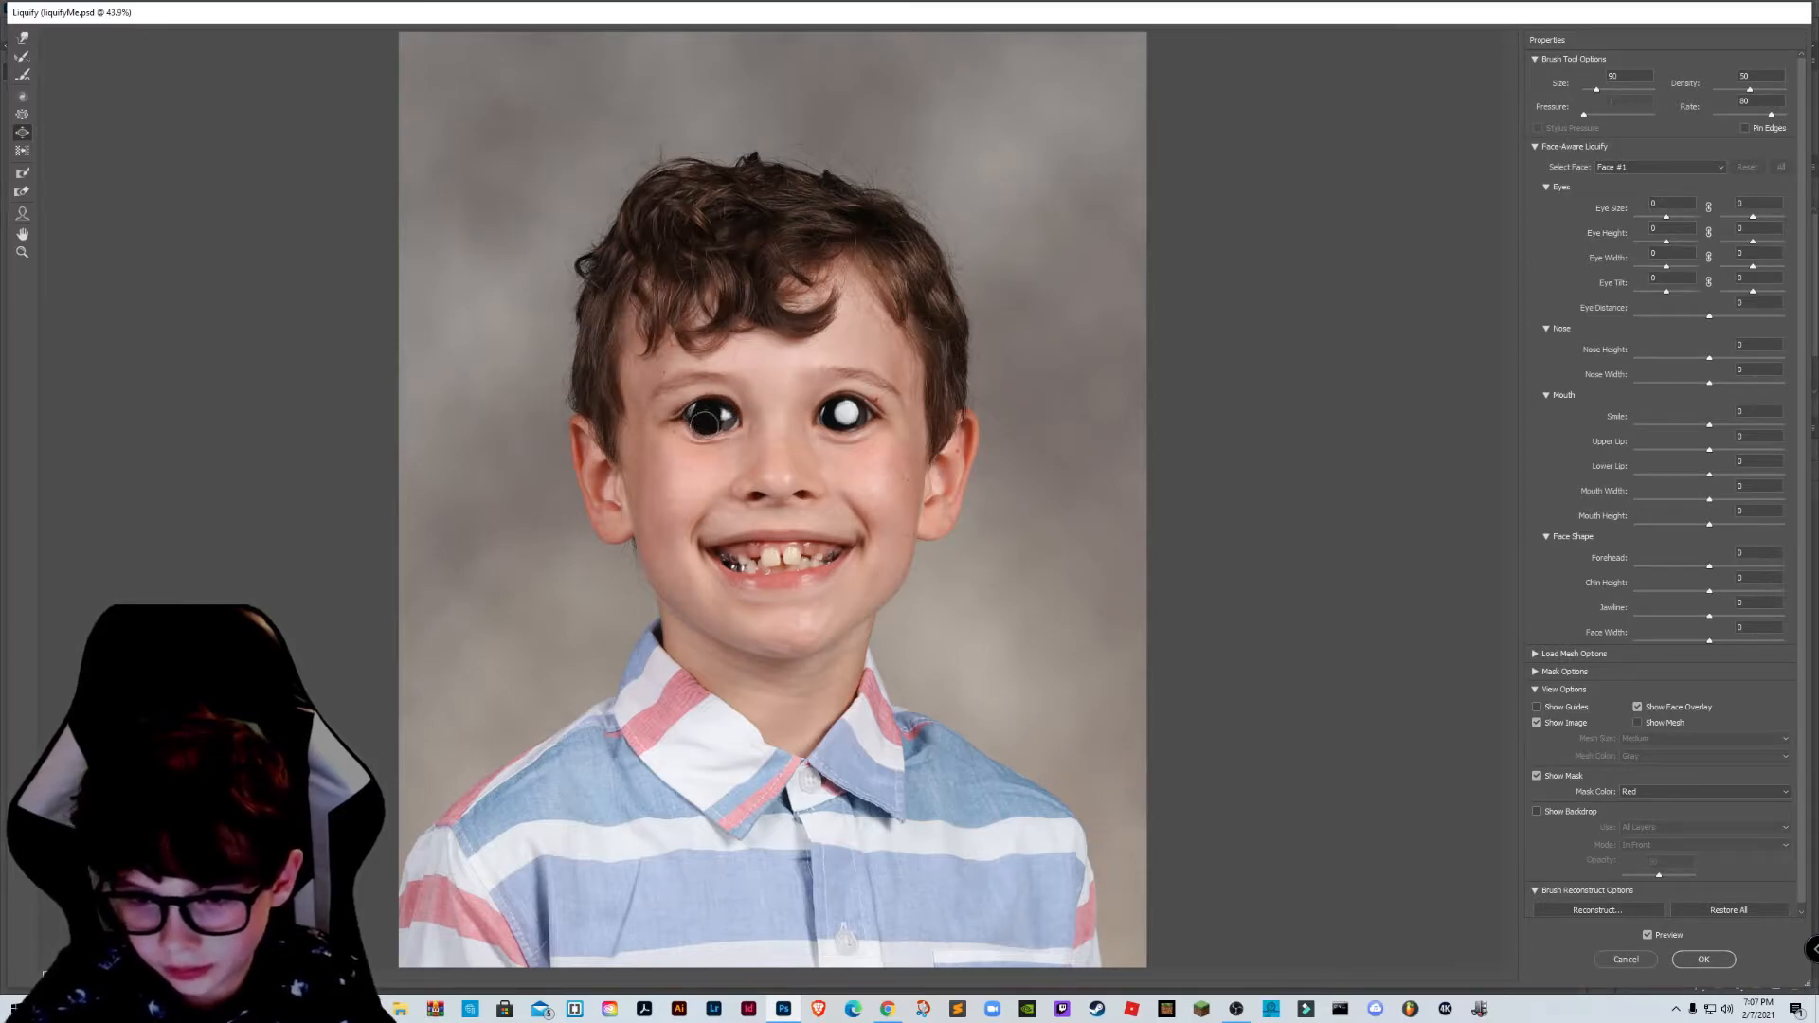
pyautogui.moveTo(706, 423); pyautogui.dragTo(707, 415)
pyautogui.press(']')
pyautogui.press(']')
pyautogui.moveTo(713, 414); pyautogui.dragTo(715, 414)
pyautogui.moveTo(846, 414); pyautogui.dragTo(848, 414)
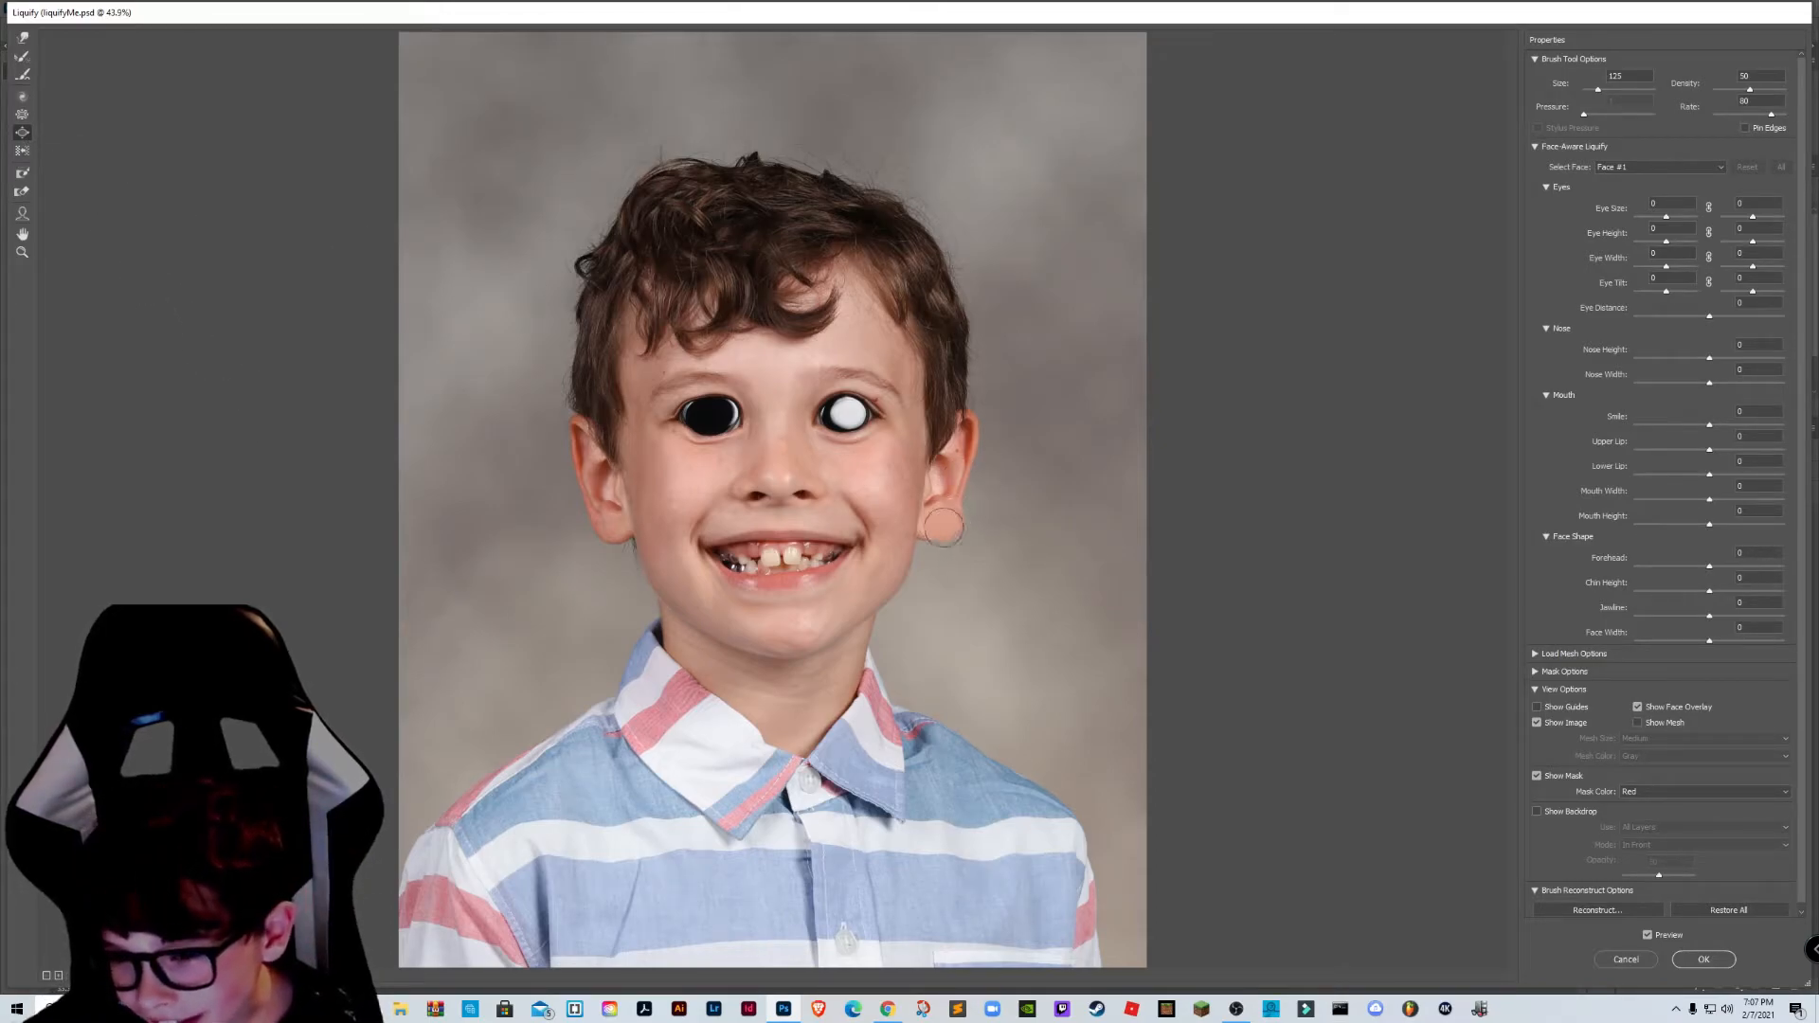
# Step: Bloat both earlobes and the row of upper teeth at brush size 125
pyautogui.moveTo(950, 512)
pyautogui.mouseDown()
pyautogui.moveTo(953, 536)
pyautogui.moveTo(935, 535)
pyautogui.moveTo(965, 528)
pyautogui.mouseUp()
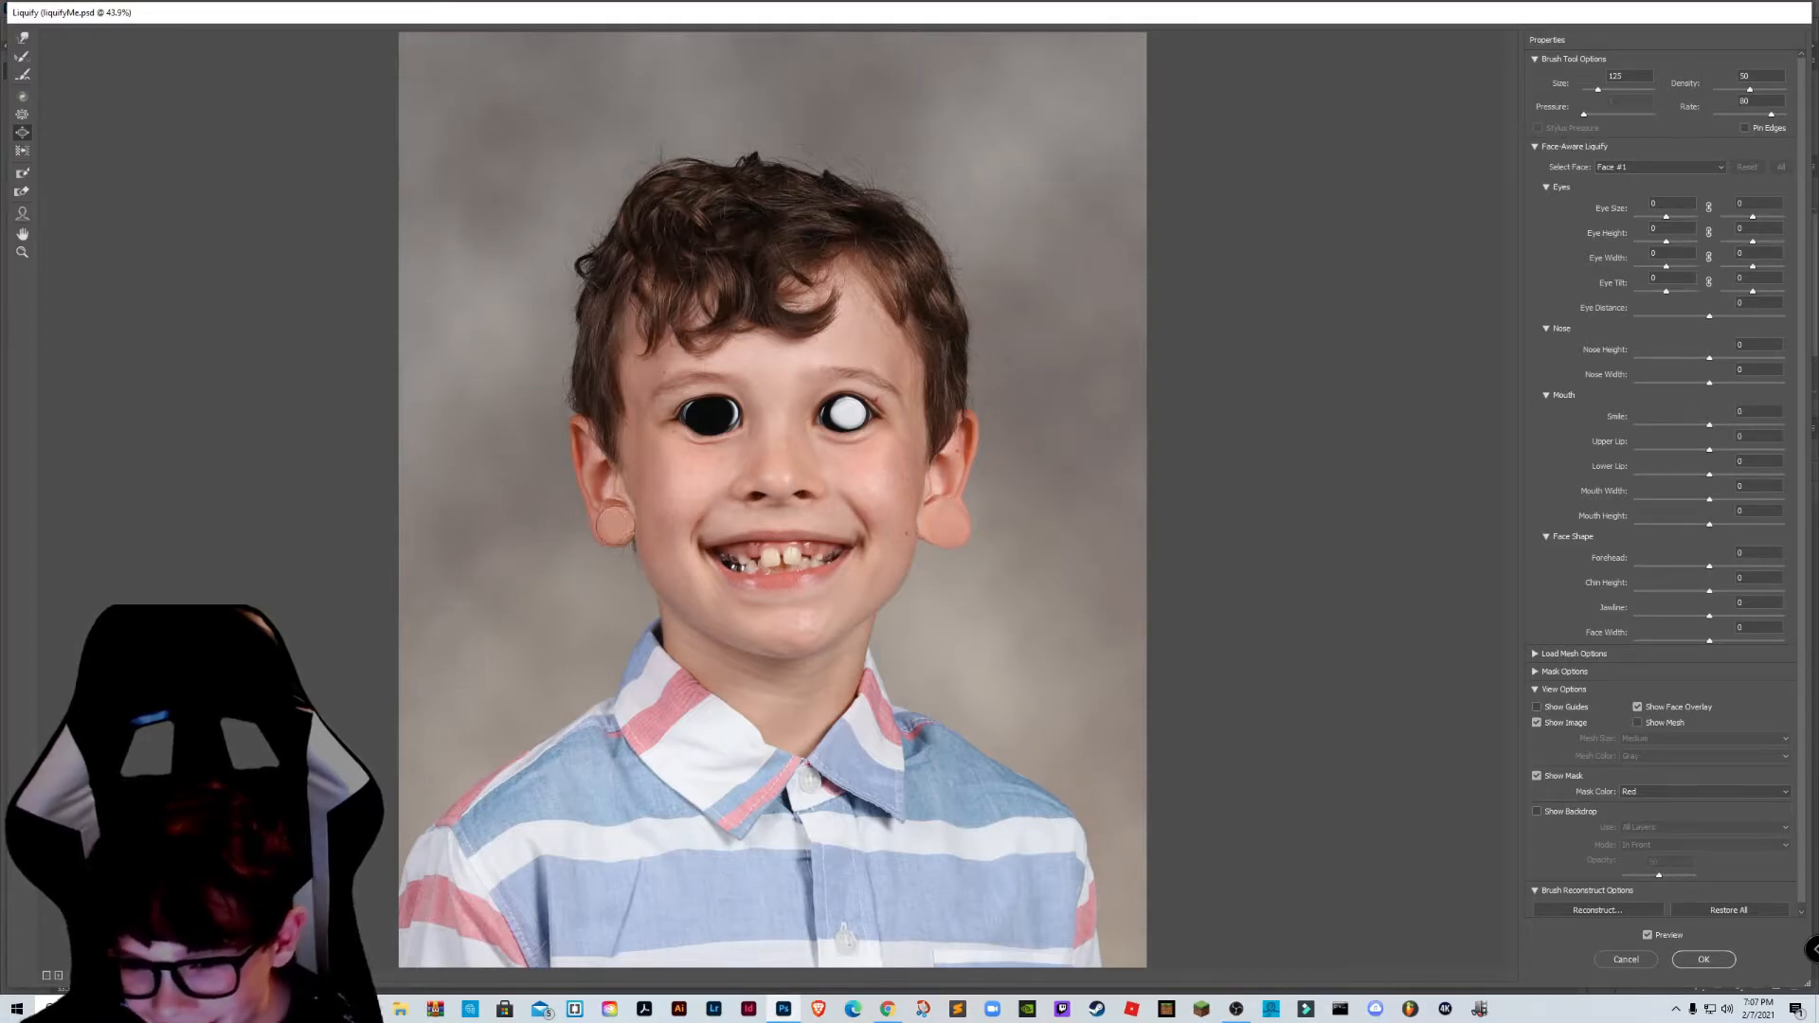
pyautogui.moveTo(630, 544); pyautogui.dragTo(610, 532)
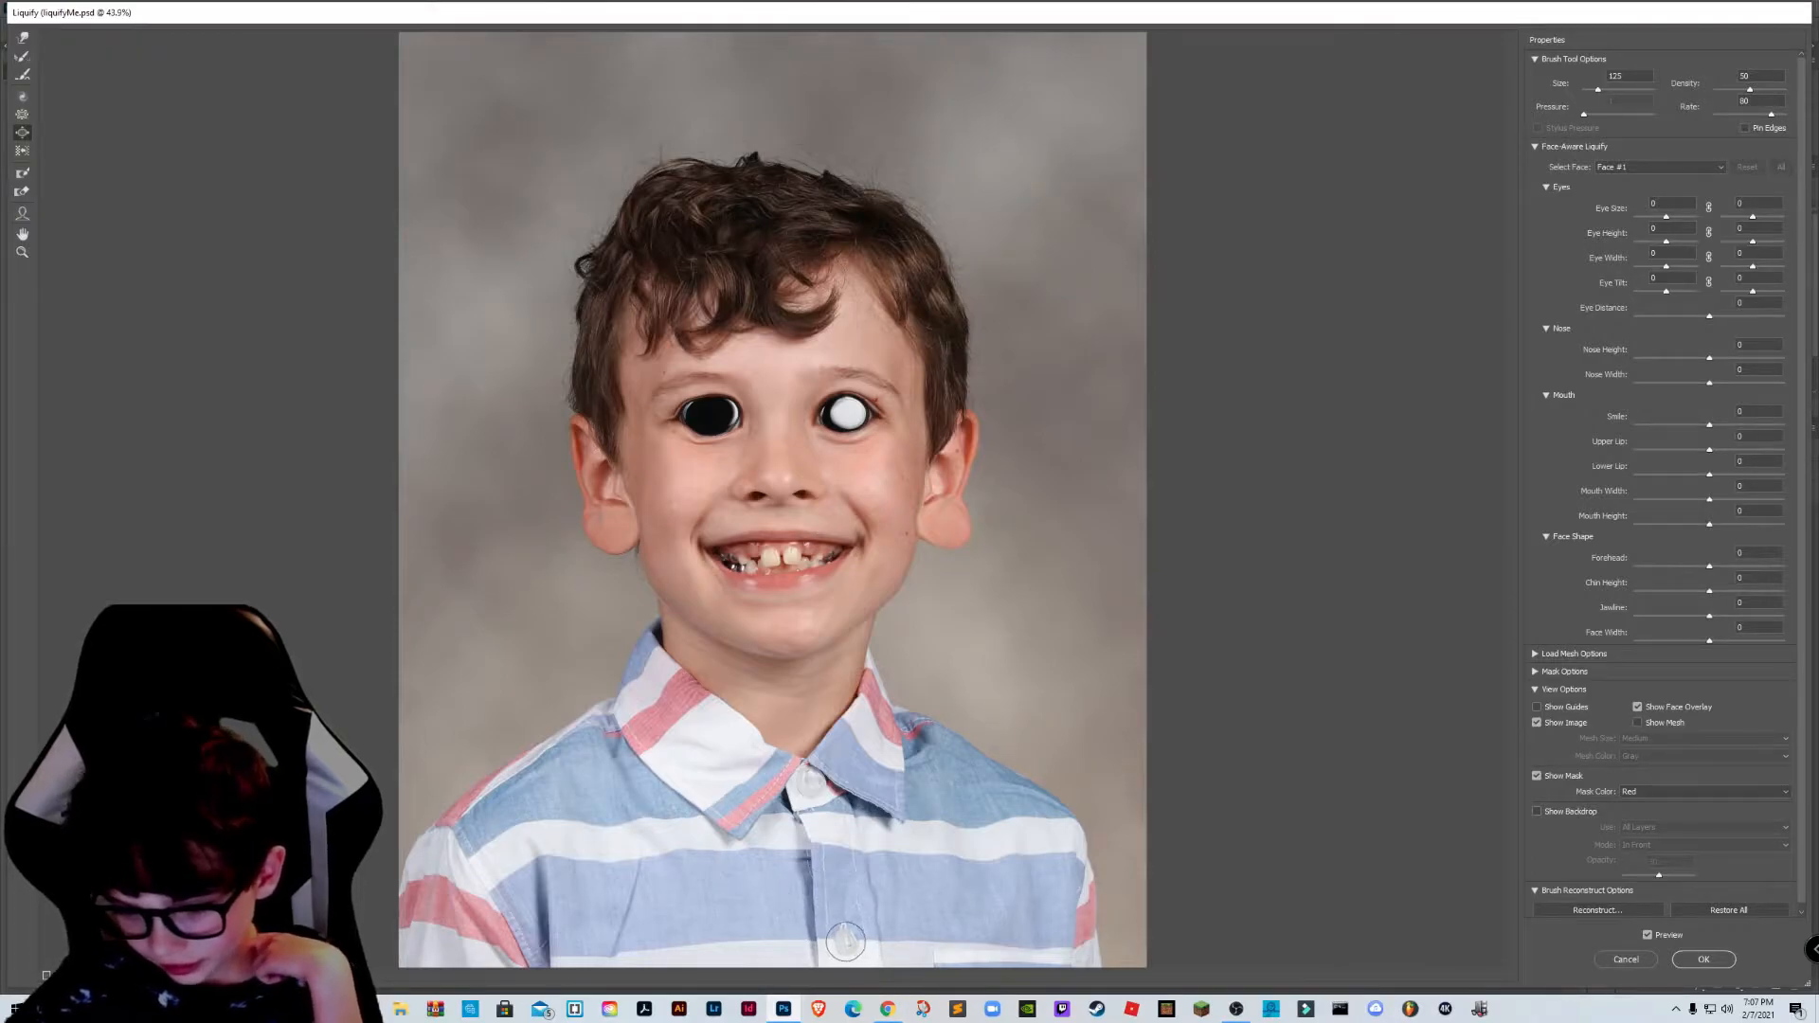
pyautogui.click(796, 556)
pyautogui.click(773, 561)
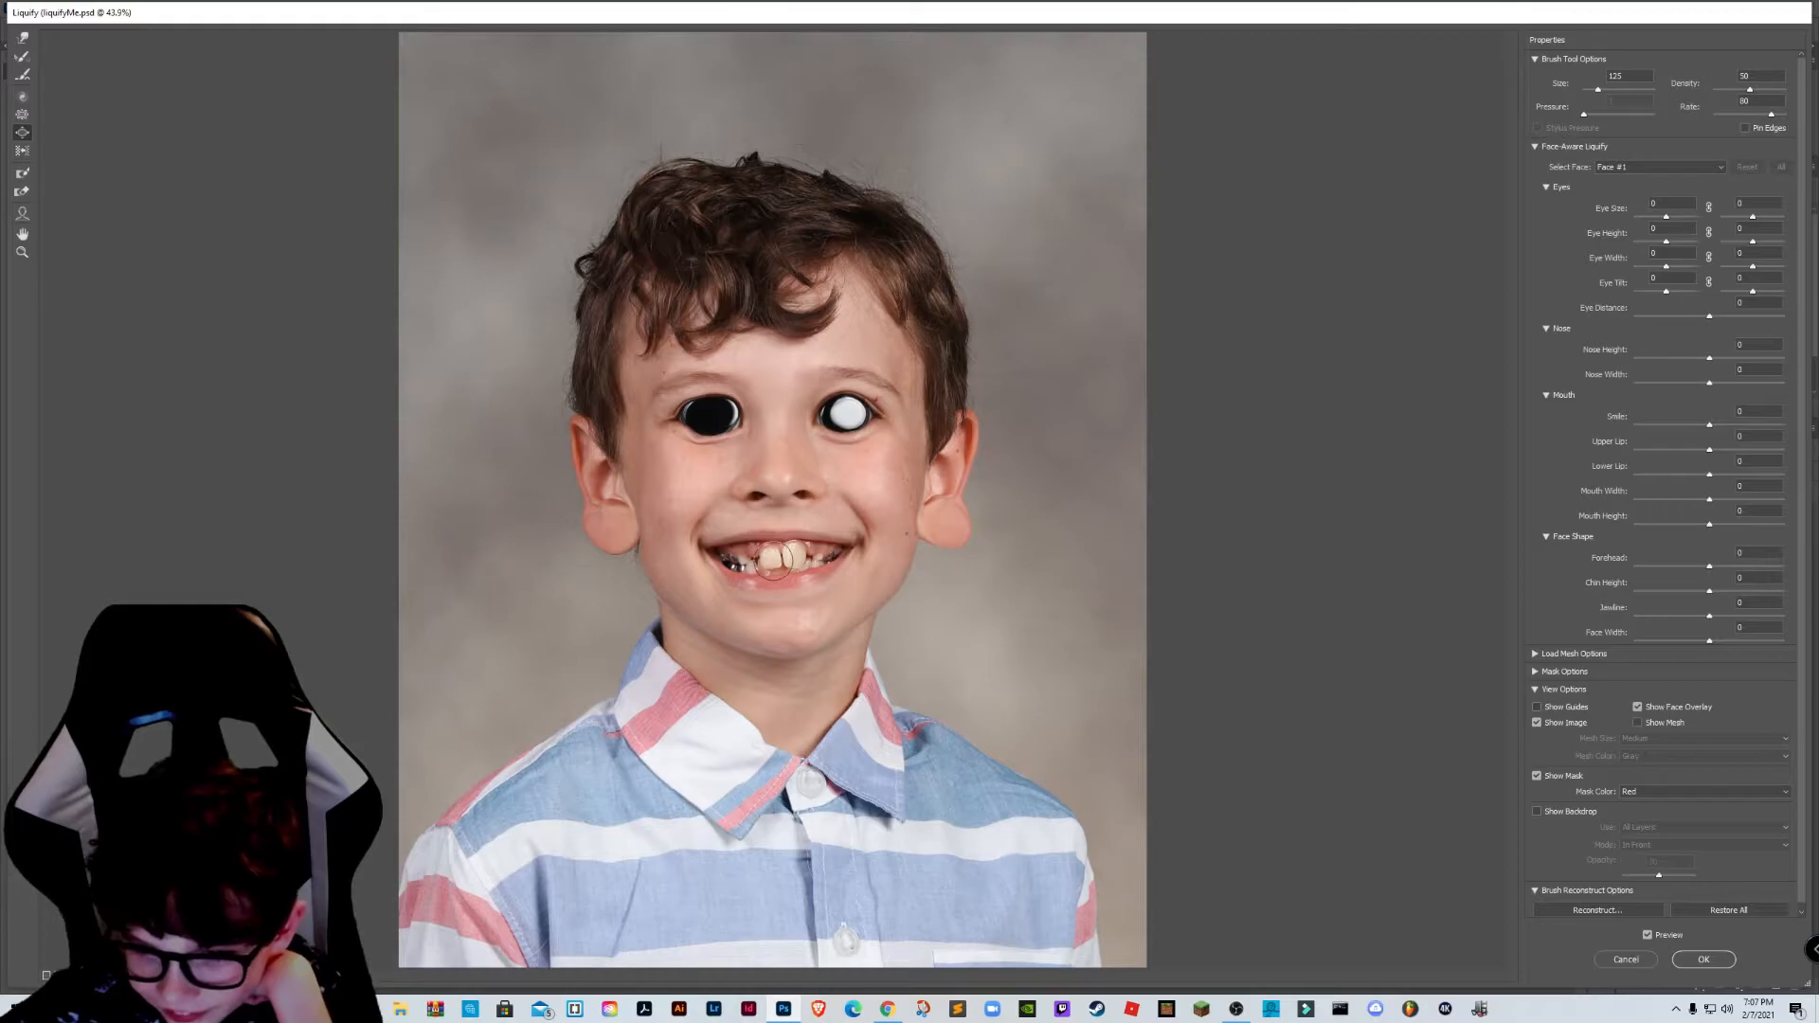
pyautogui.click(781, 562)
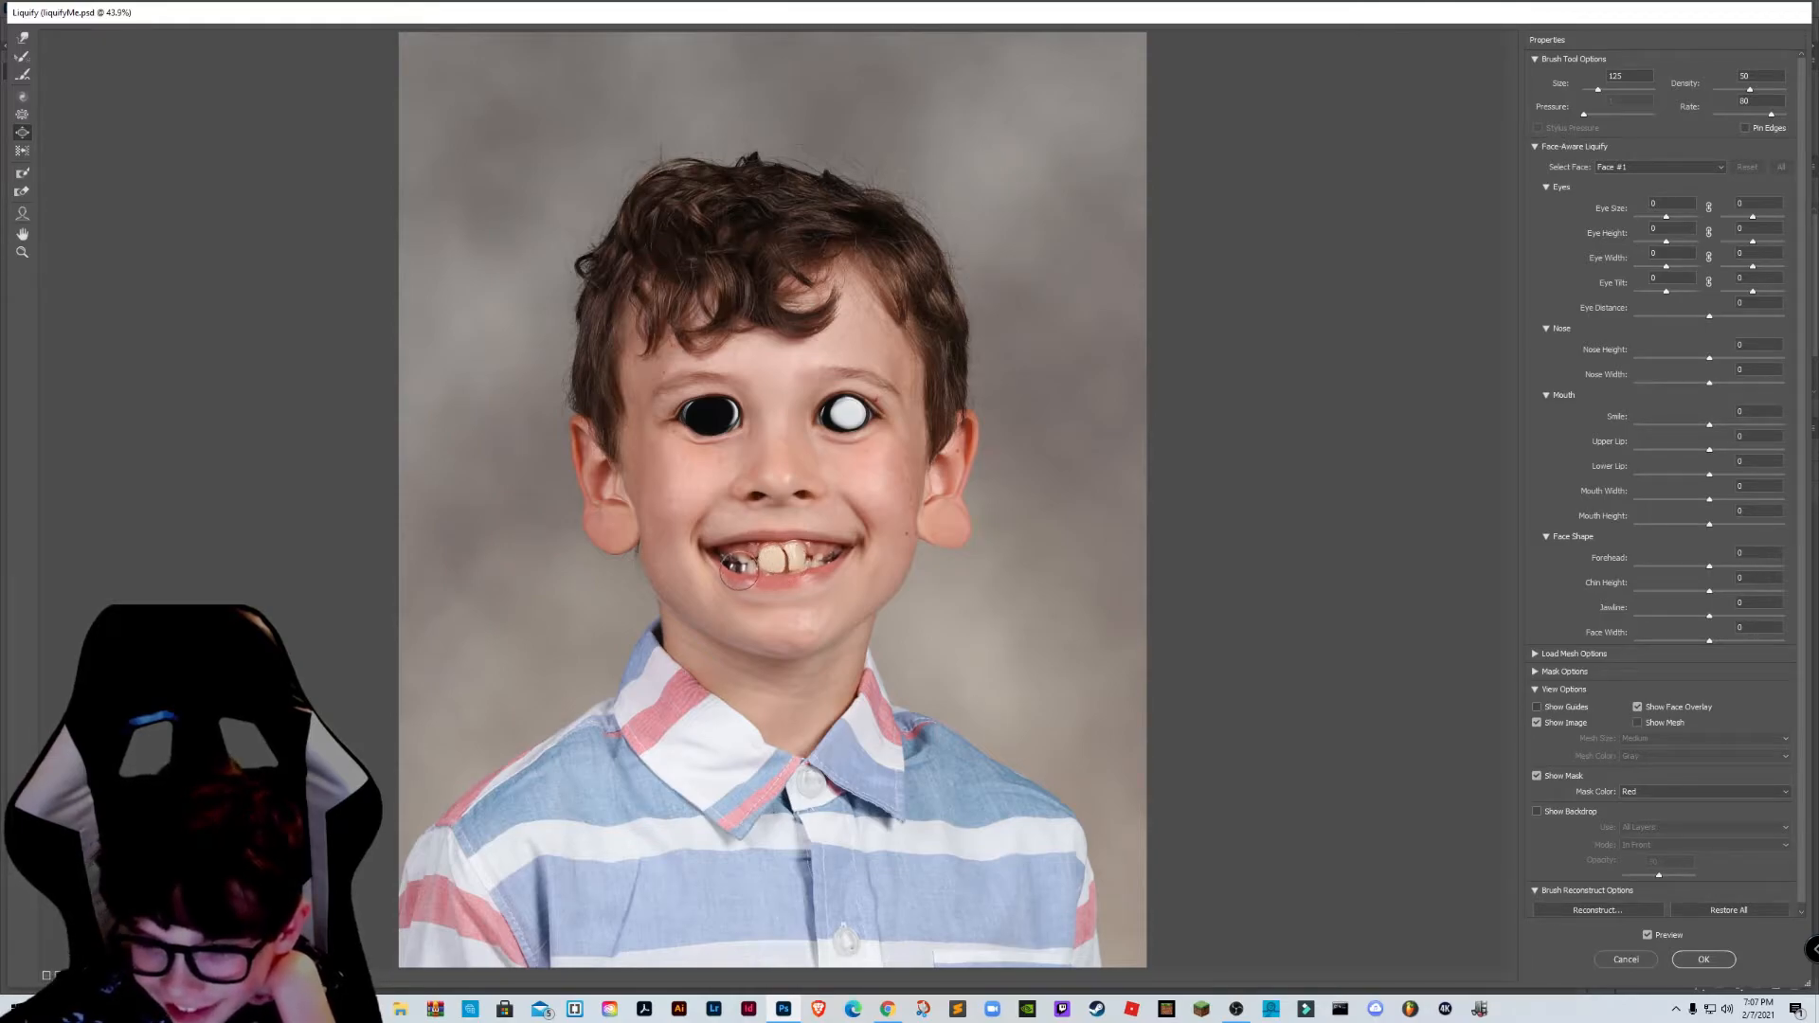
pyautogui.click(743, 563)
pyautogui.click(830, 552)
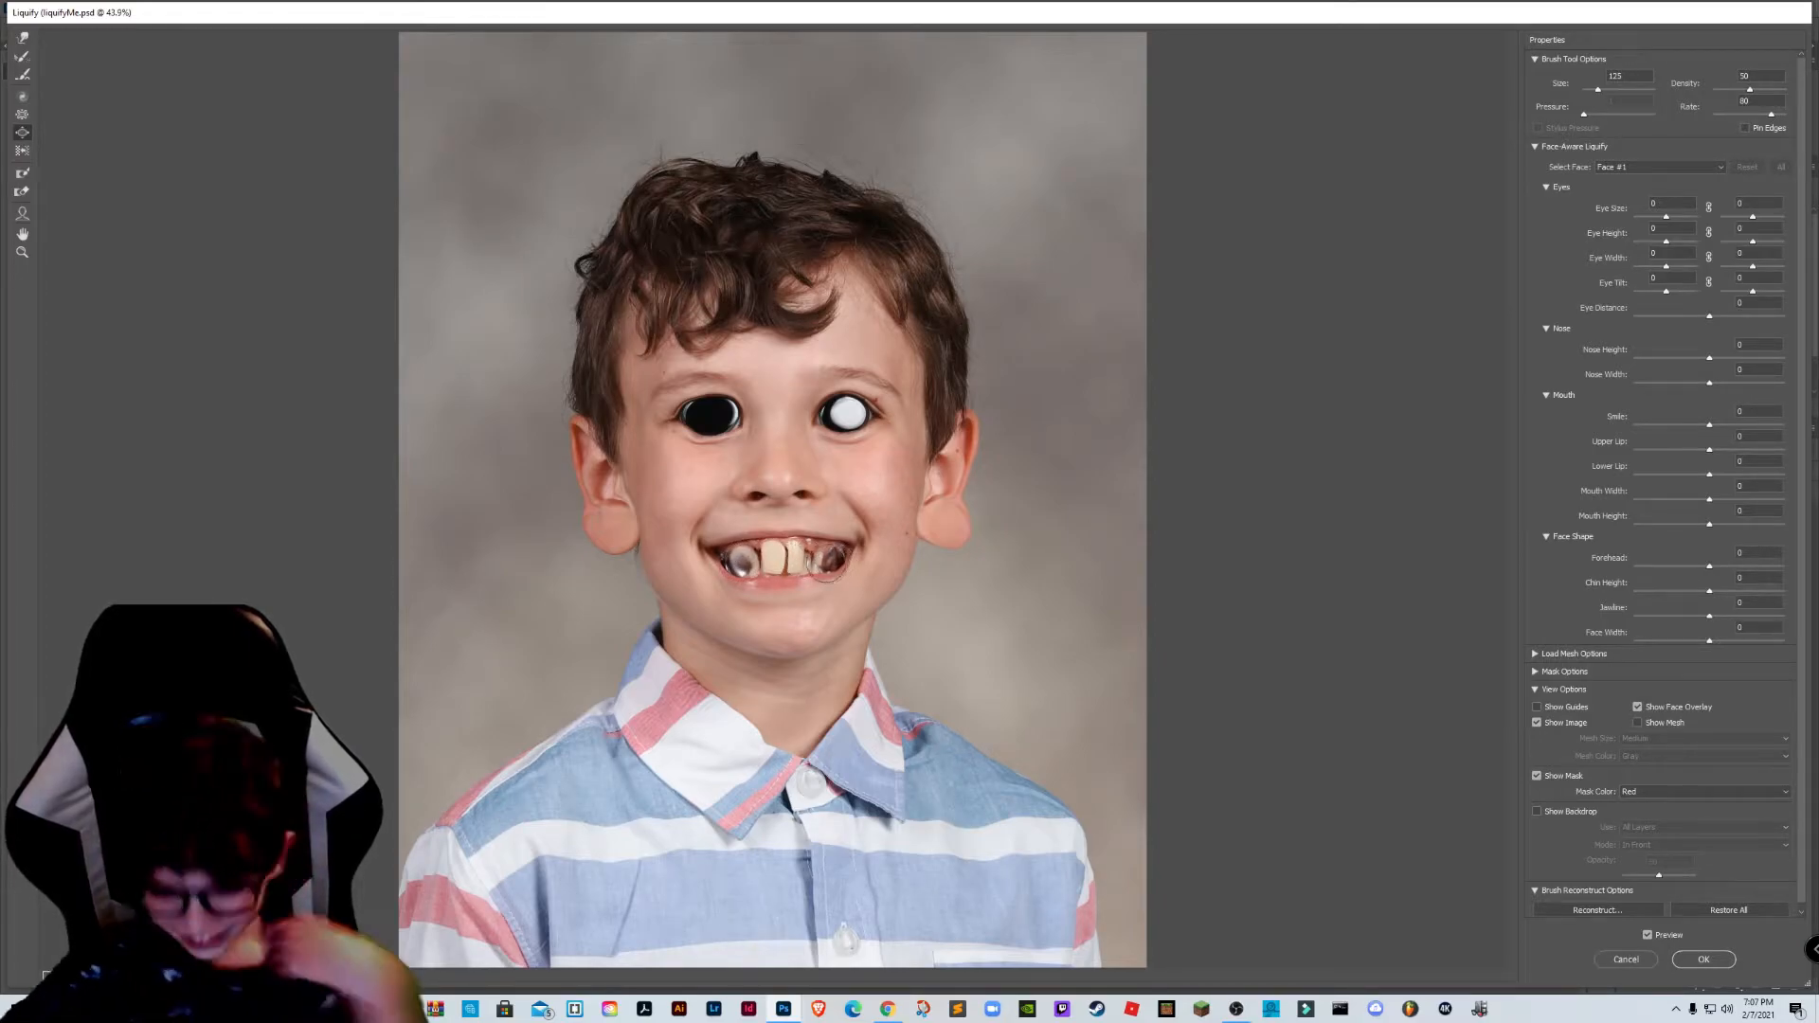
# Step: Pucker the eye on the photo's left side shut, then bloat the nostril on that side at brush size 125
pyautogui.click(23, 114)
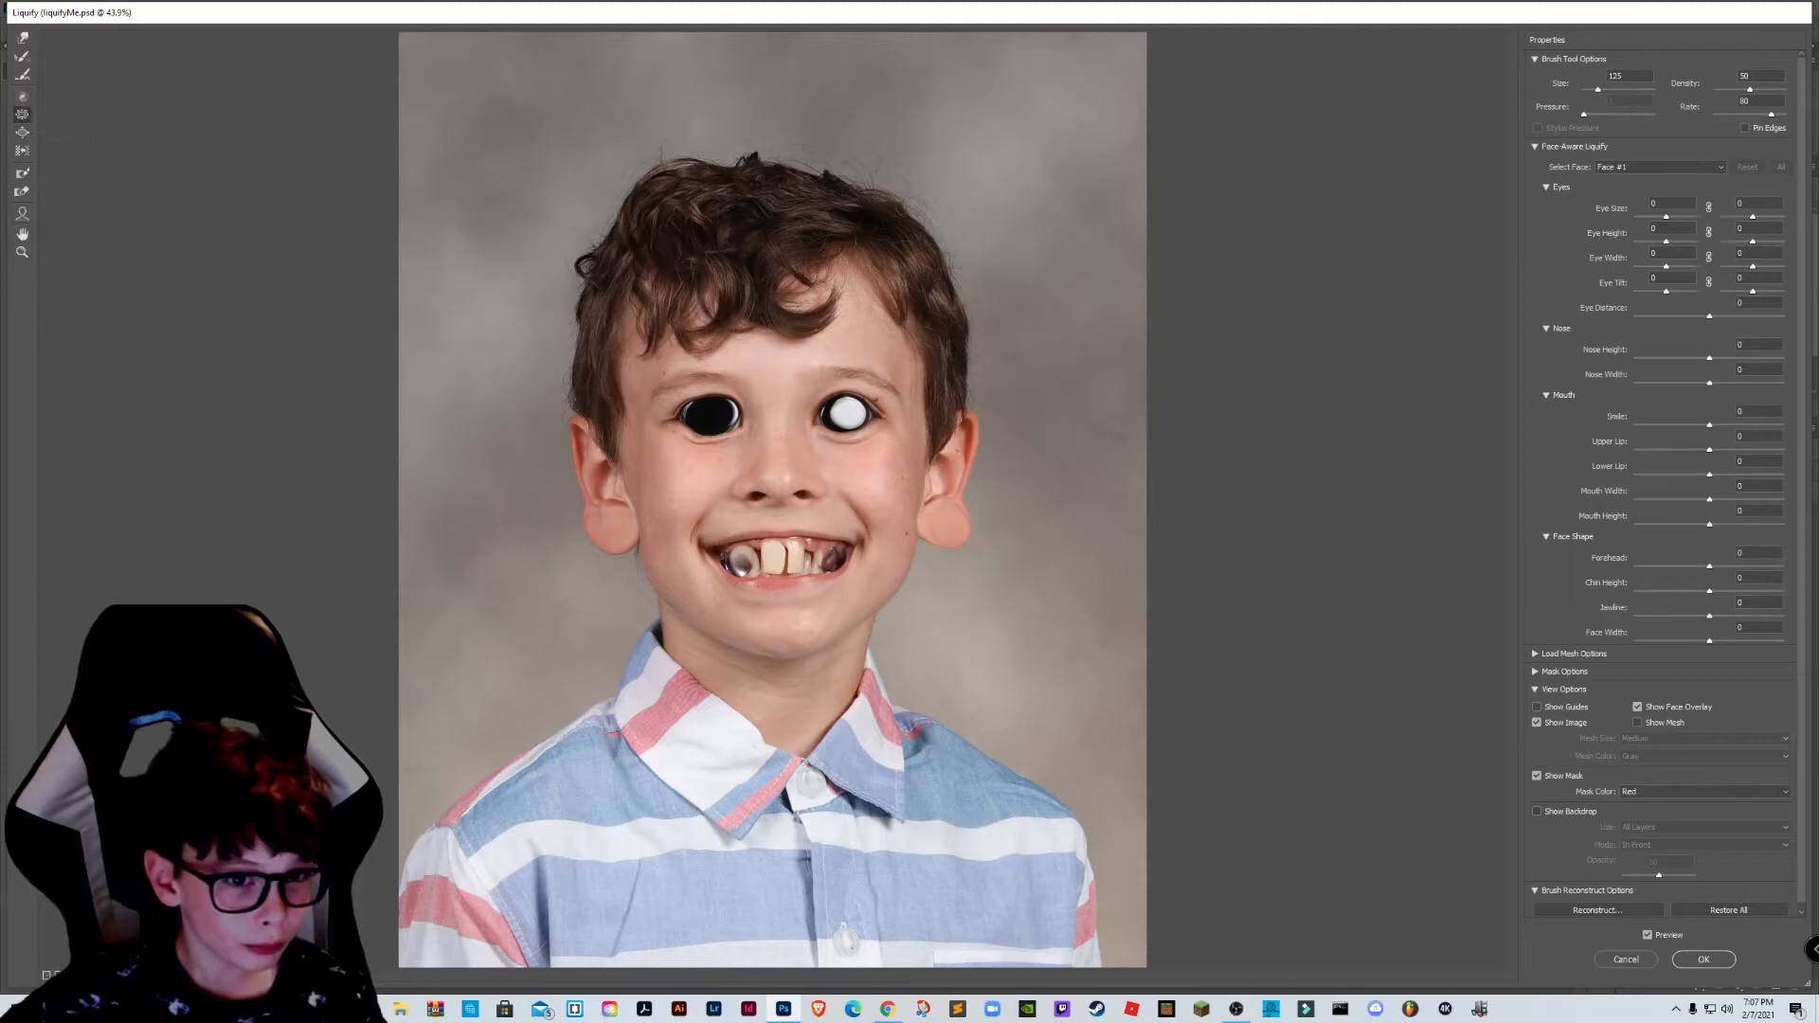
pyautogui.moveTo(711, 412); pyautogui.dragTo(723, 415)
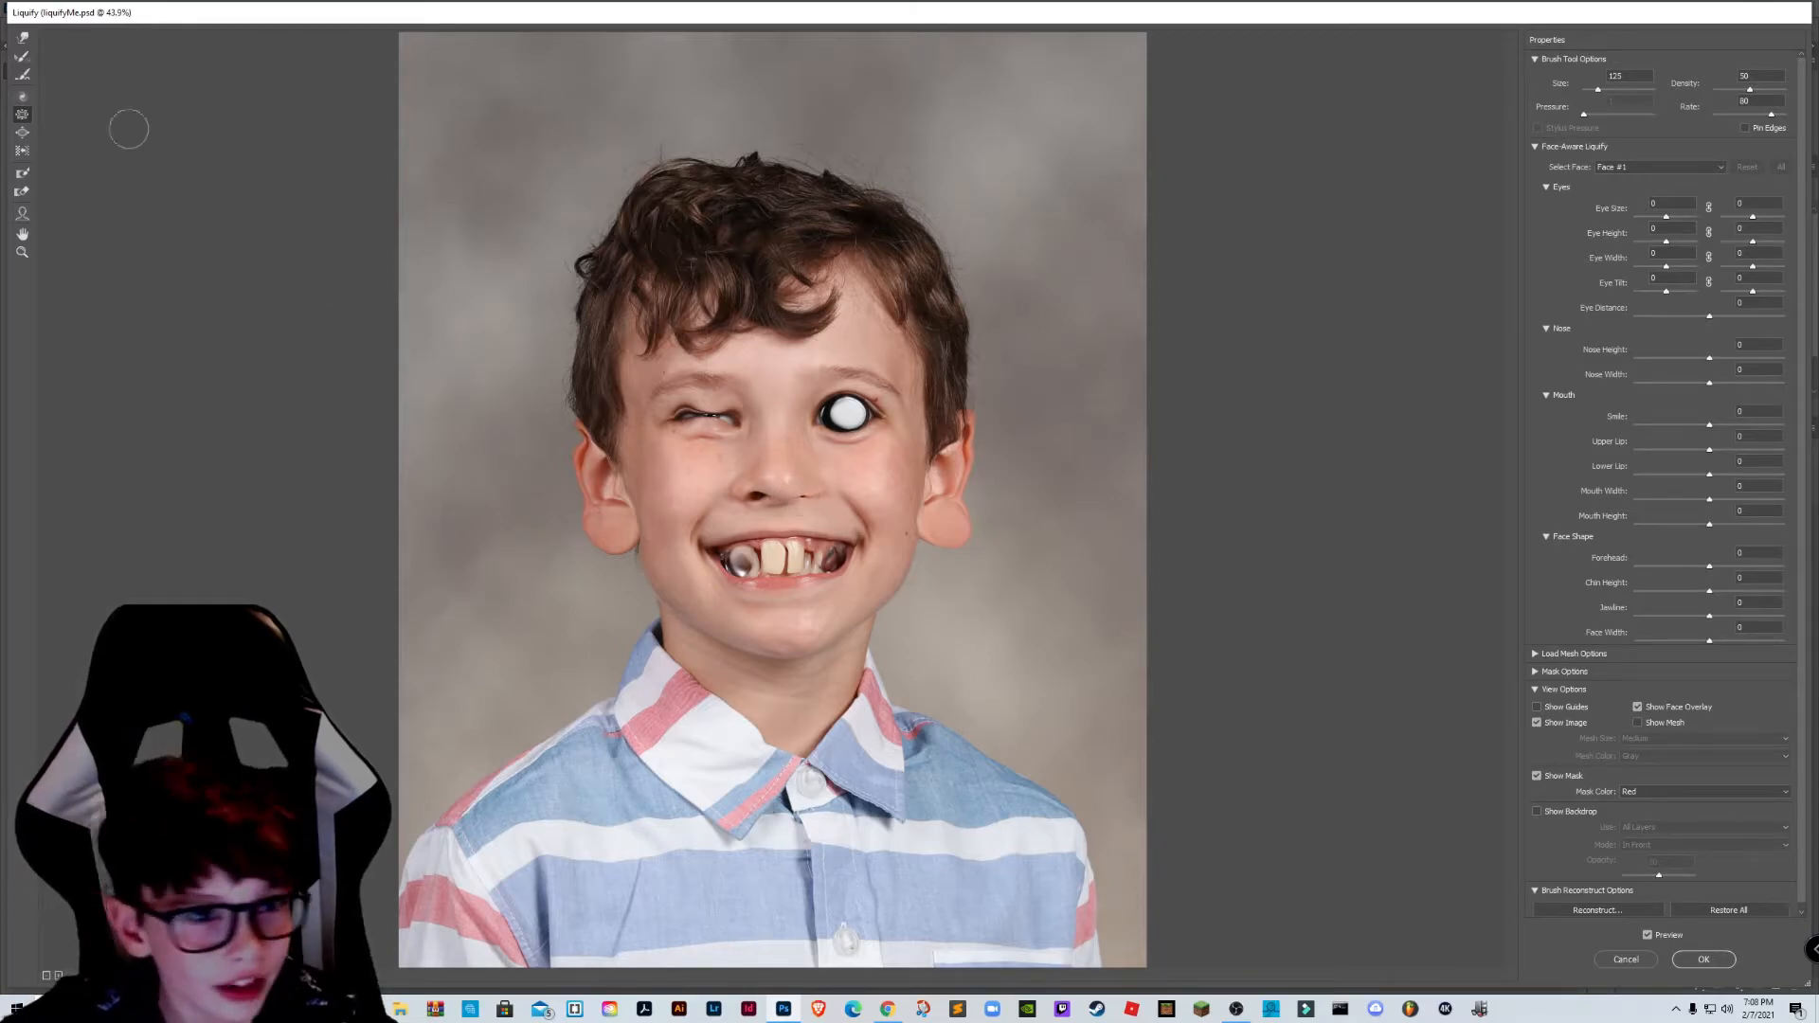
pyautogui.click(25, 131)
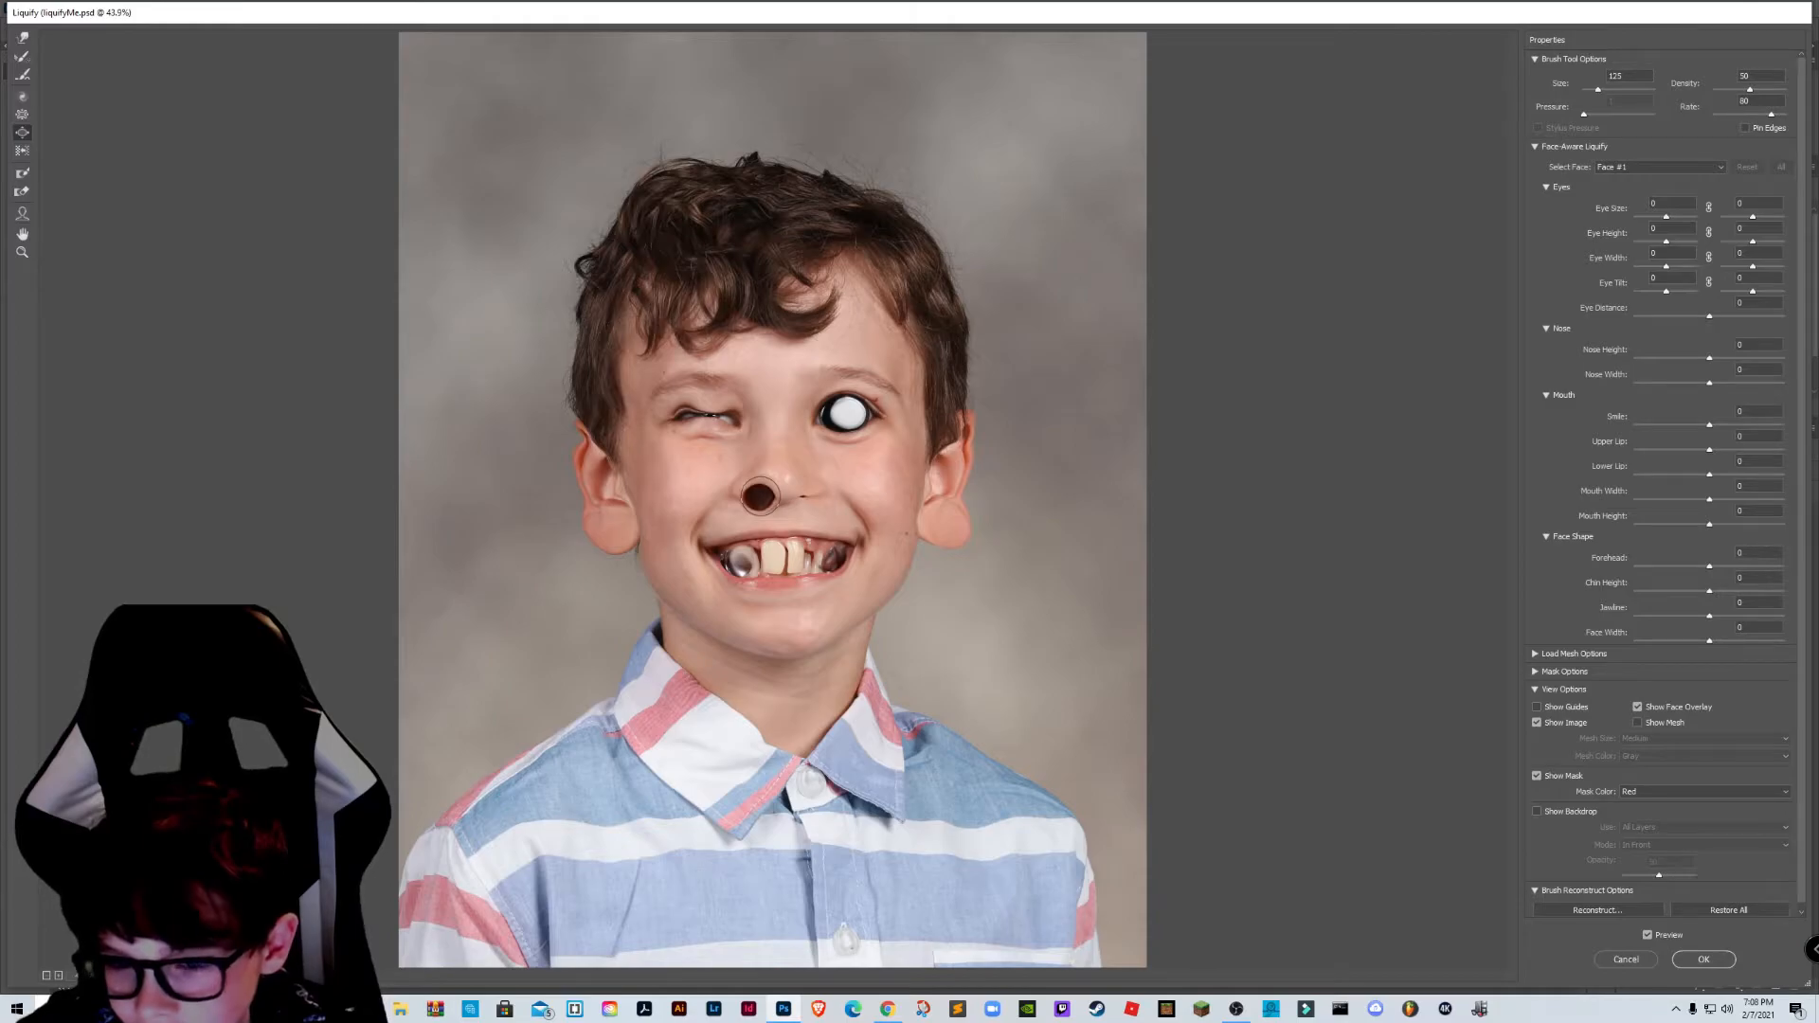
# Step: Bloat the whole head into a blank skin-coloured disc at brush size 1700
pyautogui.press(']')
pyautogui.press(']')
pyautogui.press(']')
pyautogui.press(']')
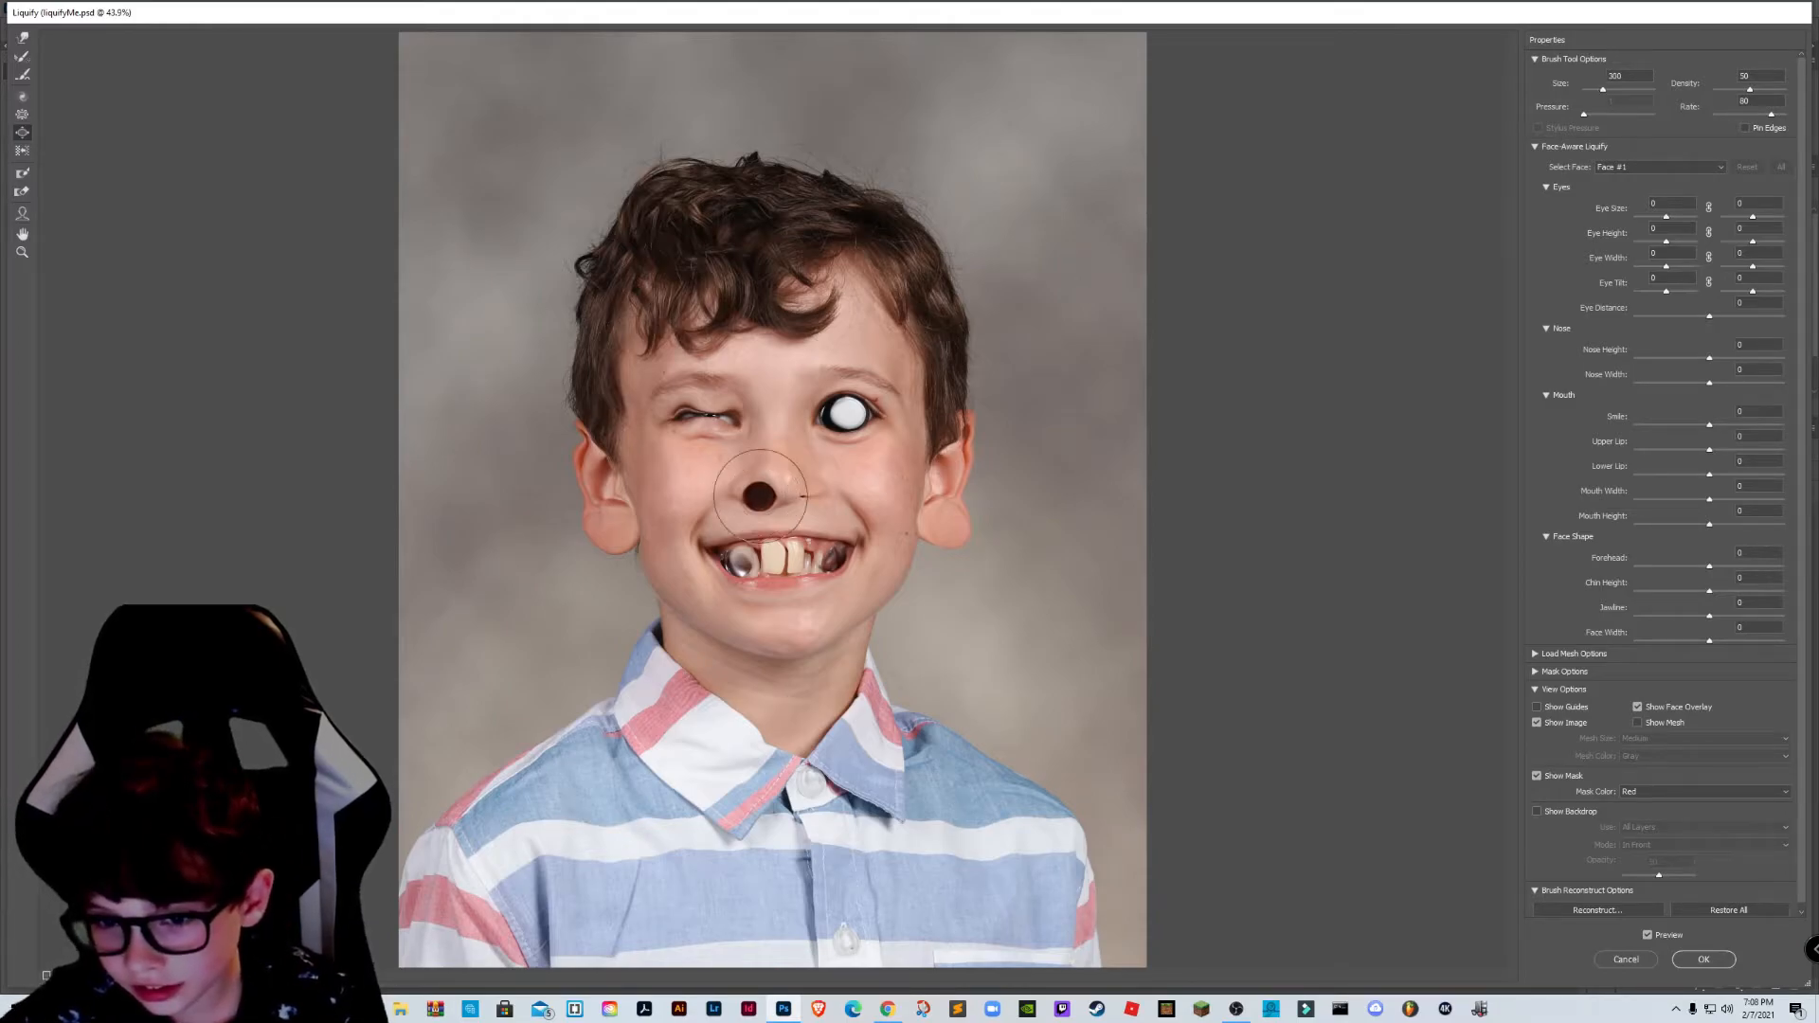
pyautogui.press(']')
pyautogui.press(']')
pyautogui.press(']')
pyautogui.press(']')
pyautogui.press(']')
pyautogui.press(']')
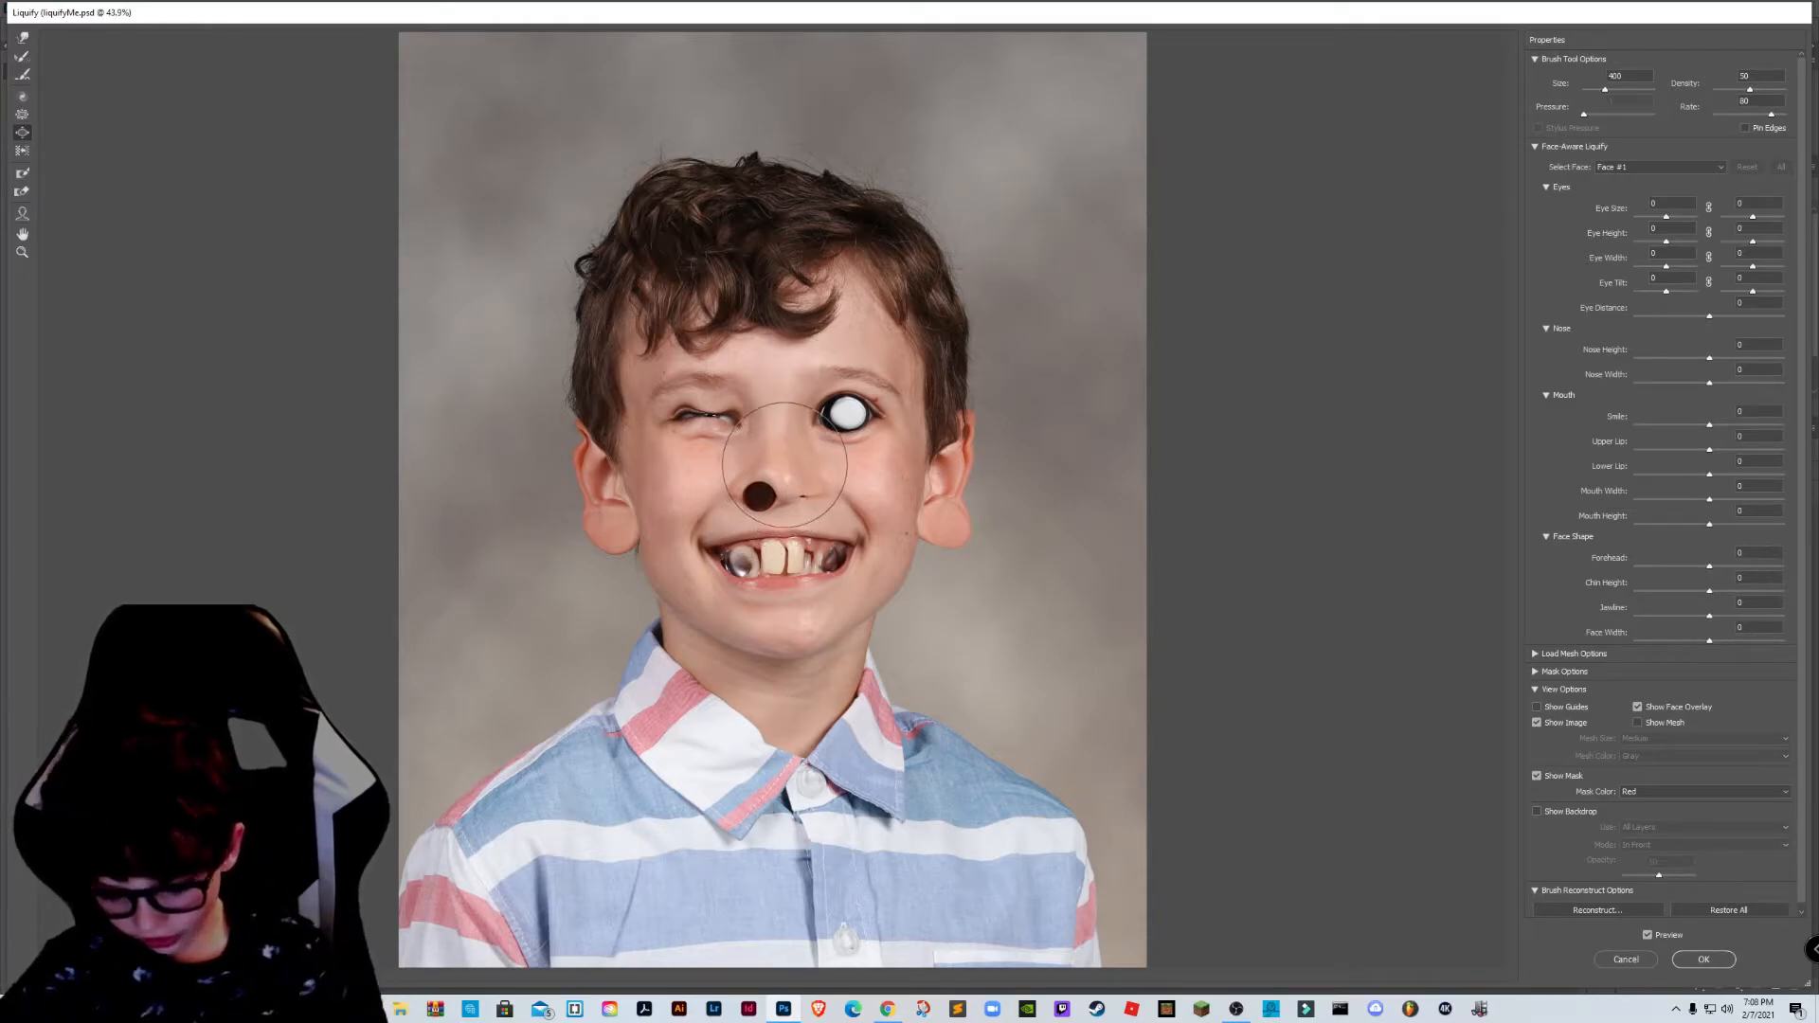
pyautogui.press(']')
pyautogui.press(']')
pyautogui.press(']')
pyautogui.press(']')
pyautogui.press(']')
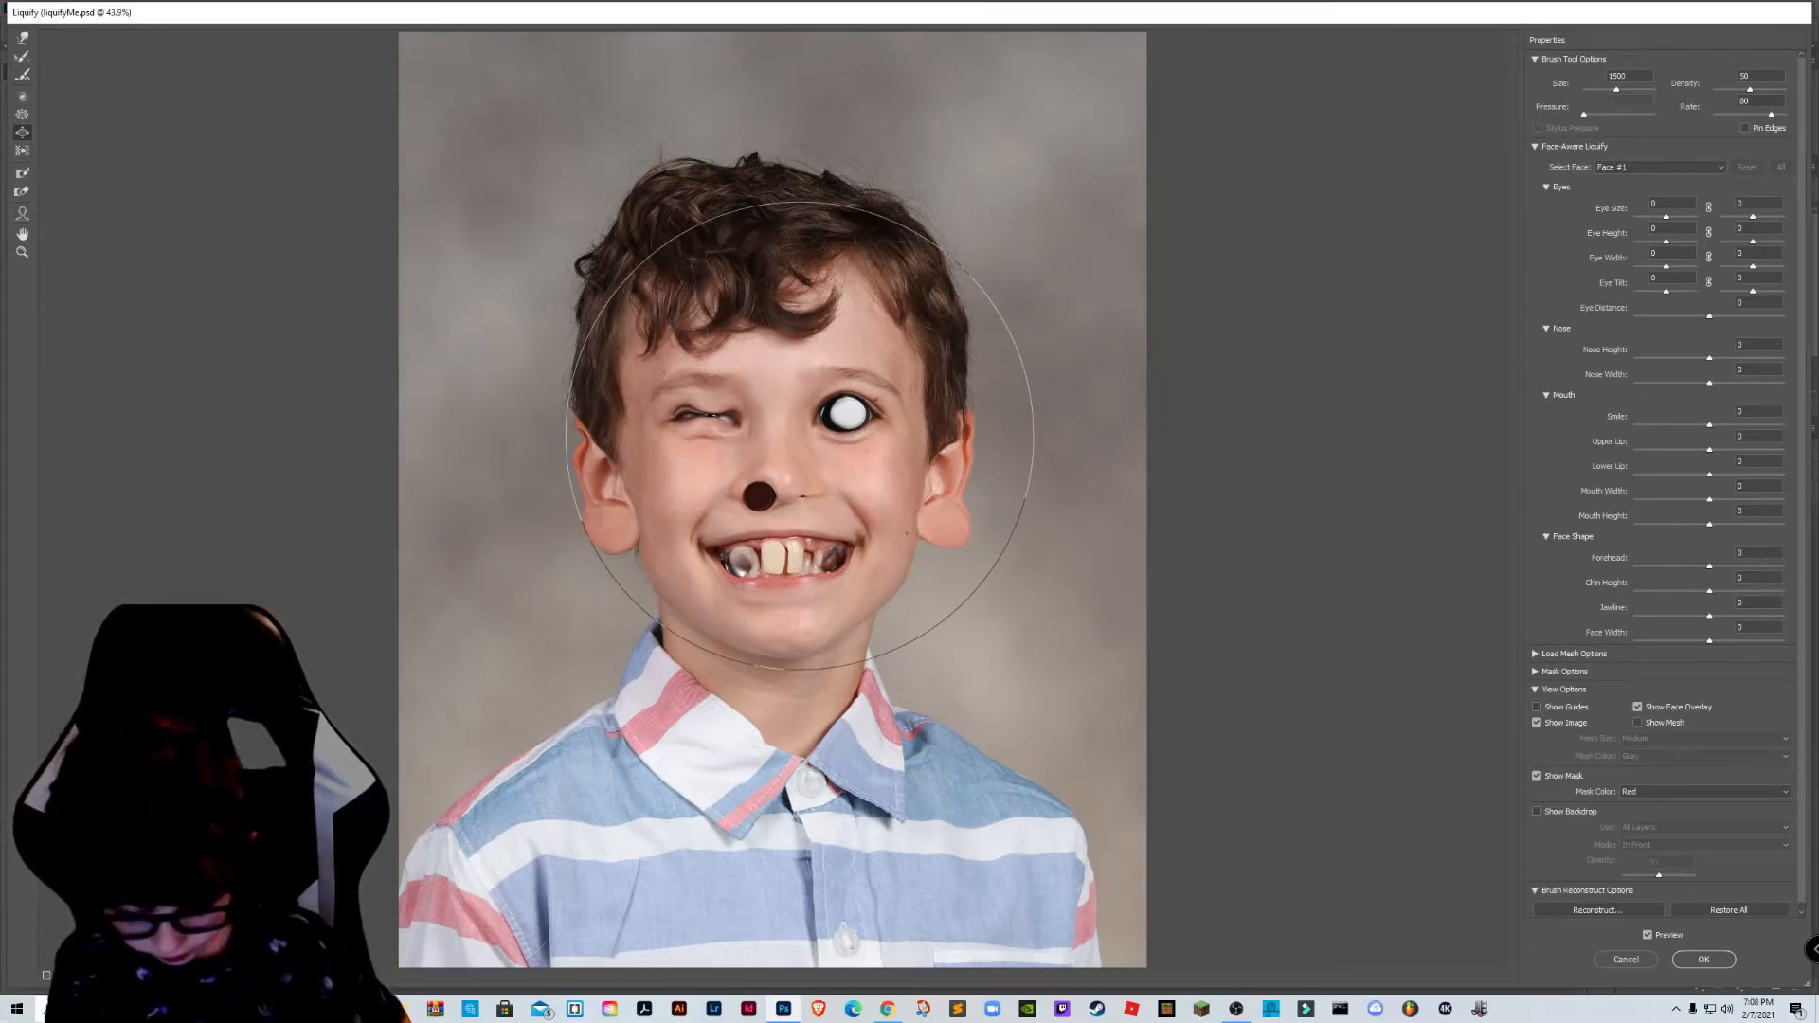
pyautogui.press(']')
pyautogui.press(']')
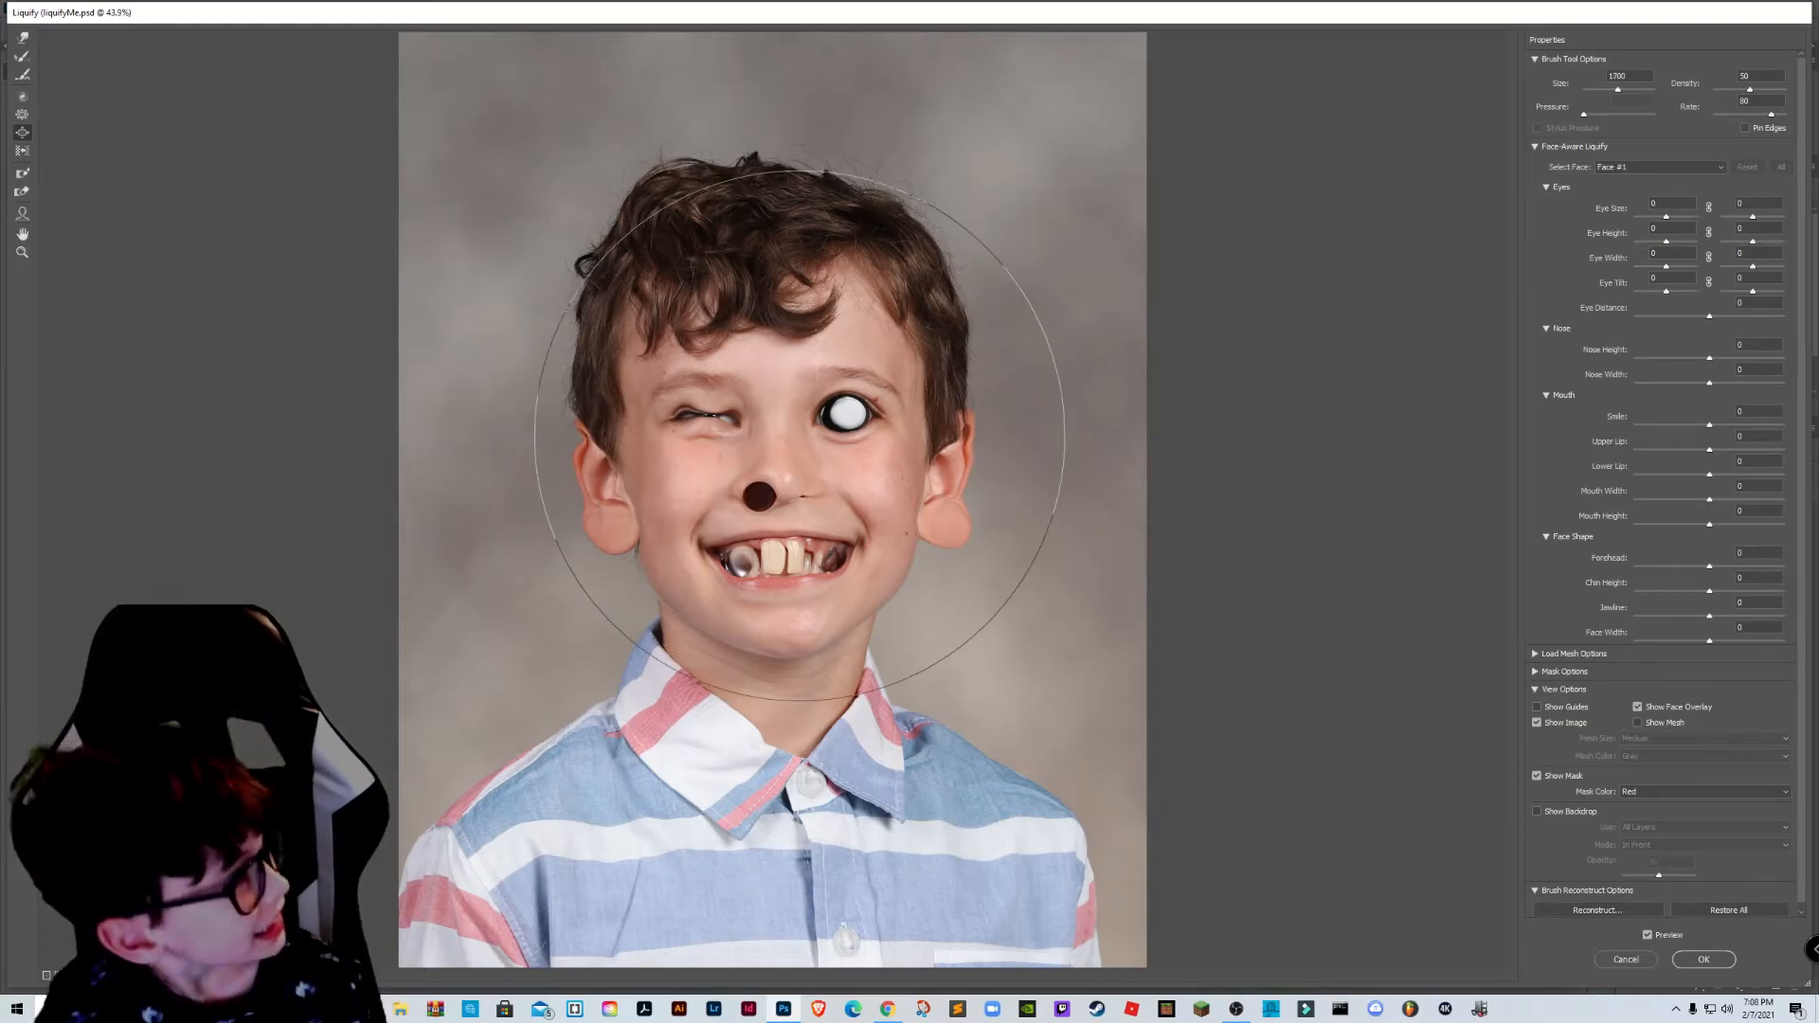
pyautogui.moveTo(799, 436)
pyautogui.mouseDown()
pyautogui.moveTo(691, 440)
pyautogui.moveTo(763, 441)
pyautogui.moveTo(810, 343)
pyautogui.moveTo(696, 369)
pyautogui.moveTo(721, 479)
pyautogui.moveTo(952, 450)
pyautogui.moveTo(780, 426)
pyautogui.moveTo(841, 508)
pyautogui.moveTo(795, 498)
pyautogui.moveTo(833, 183)
pyautogui.moveTo(182, 162)
pyautogui.mouseUp()
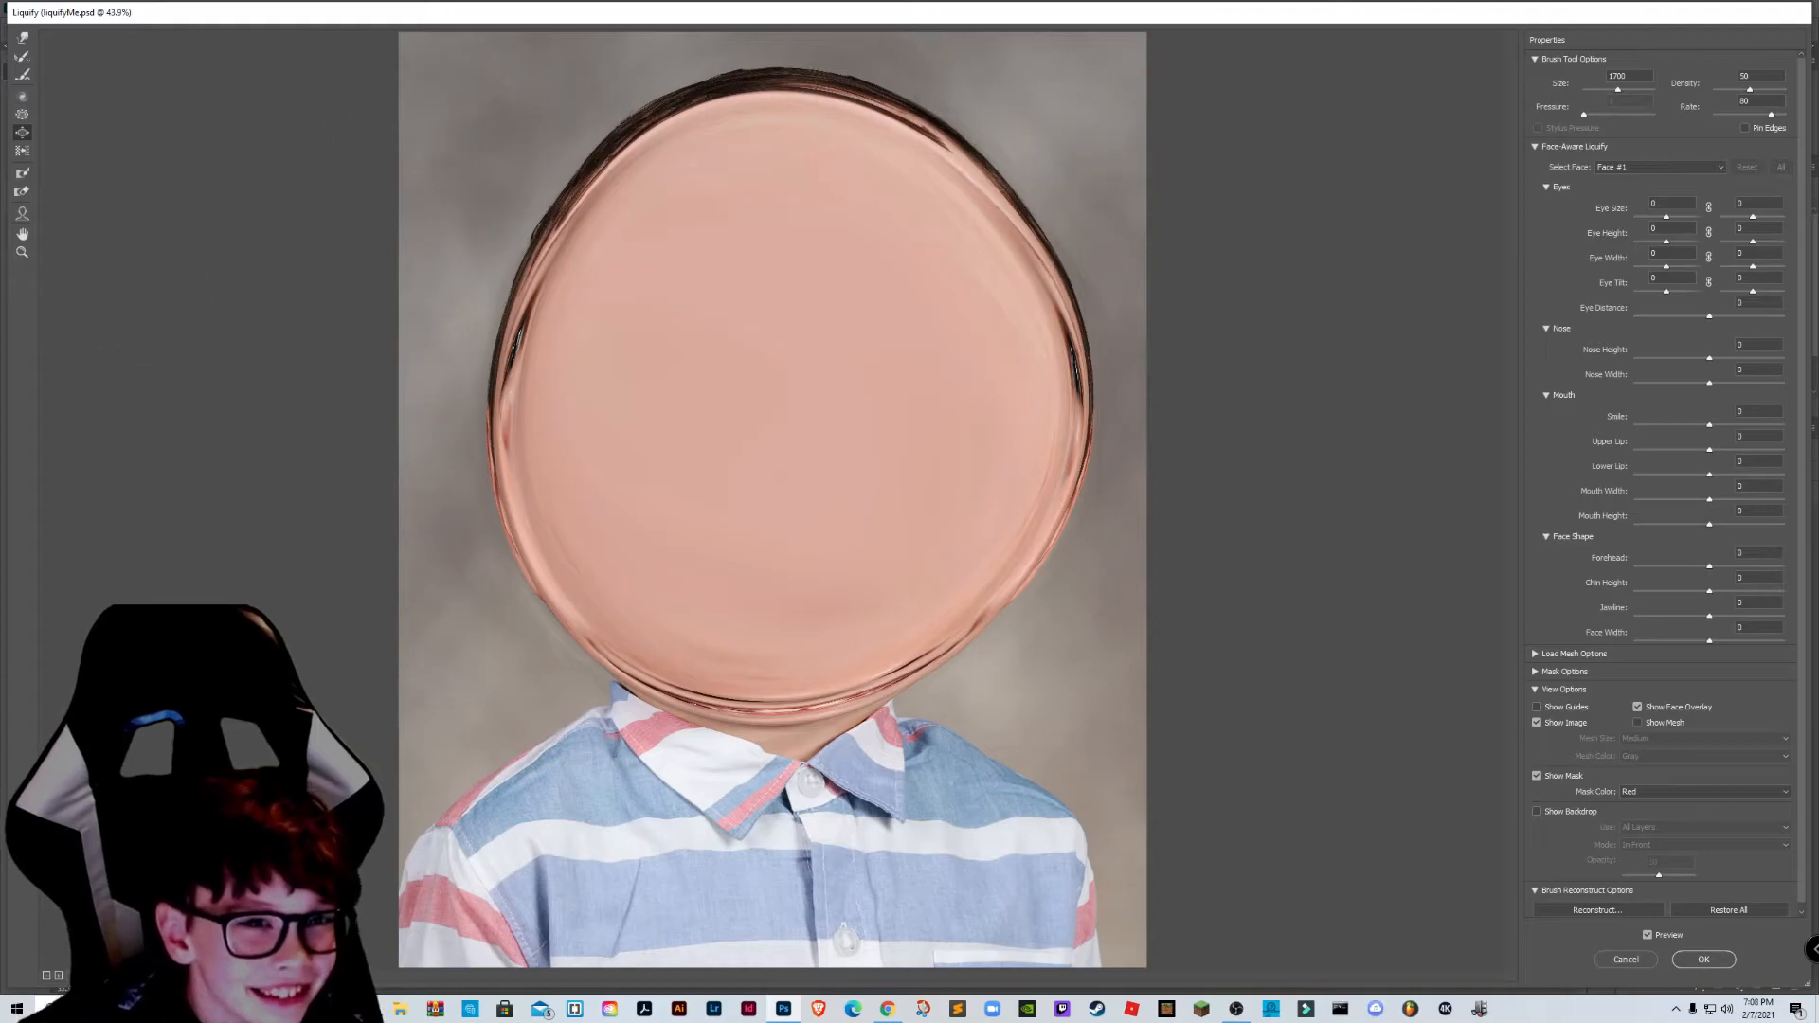
# Step: Pucker the bloated head and the rest of the image inward with brush sizes 1400 to 2000, and restore the original portrait
pyautogui.click(21, 115)
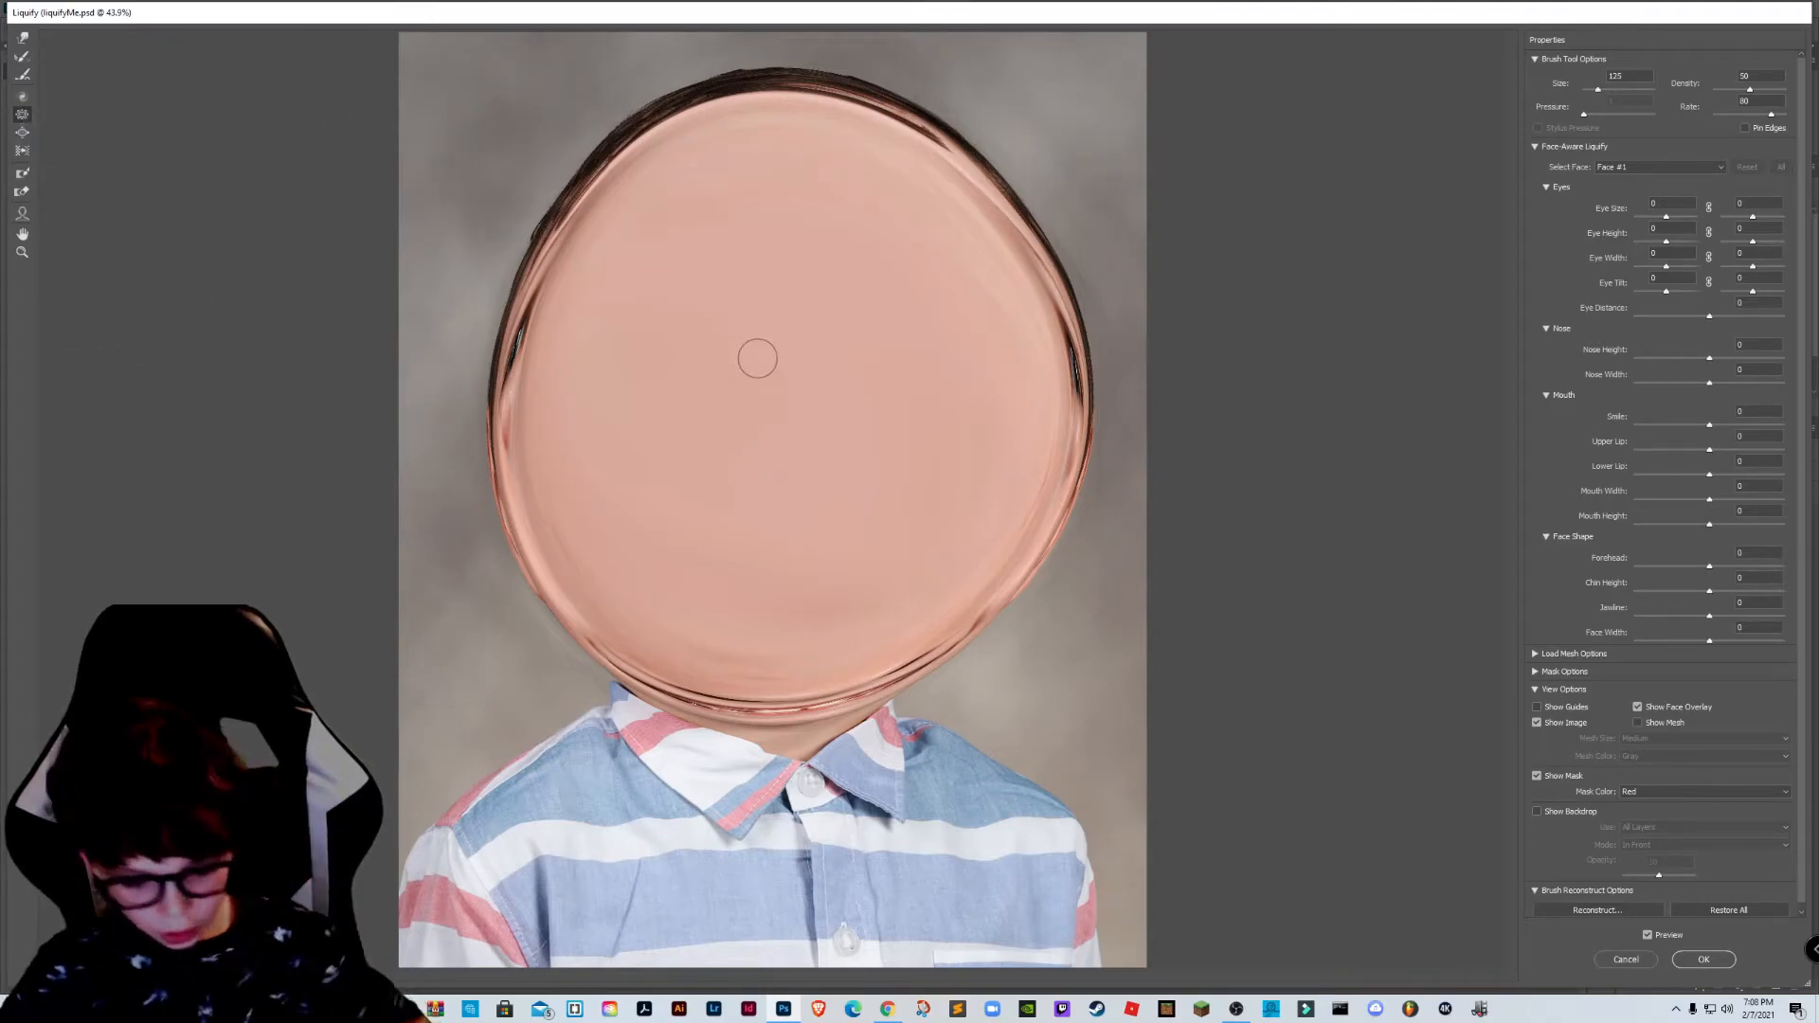
pyautogui.press(']')
pyautogui.press(']')
pyautogui.press(']')
pyautogui.press(']')
pyautogui.press(']')
pyautogui.press(']')
pyautogui.press(']')
pyautogui.press(']')
pyautogui.press(']')
pyautogui.press(']')
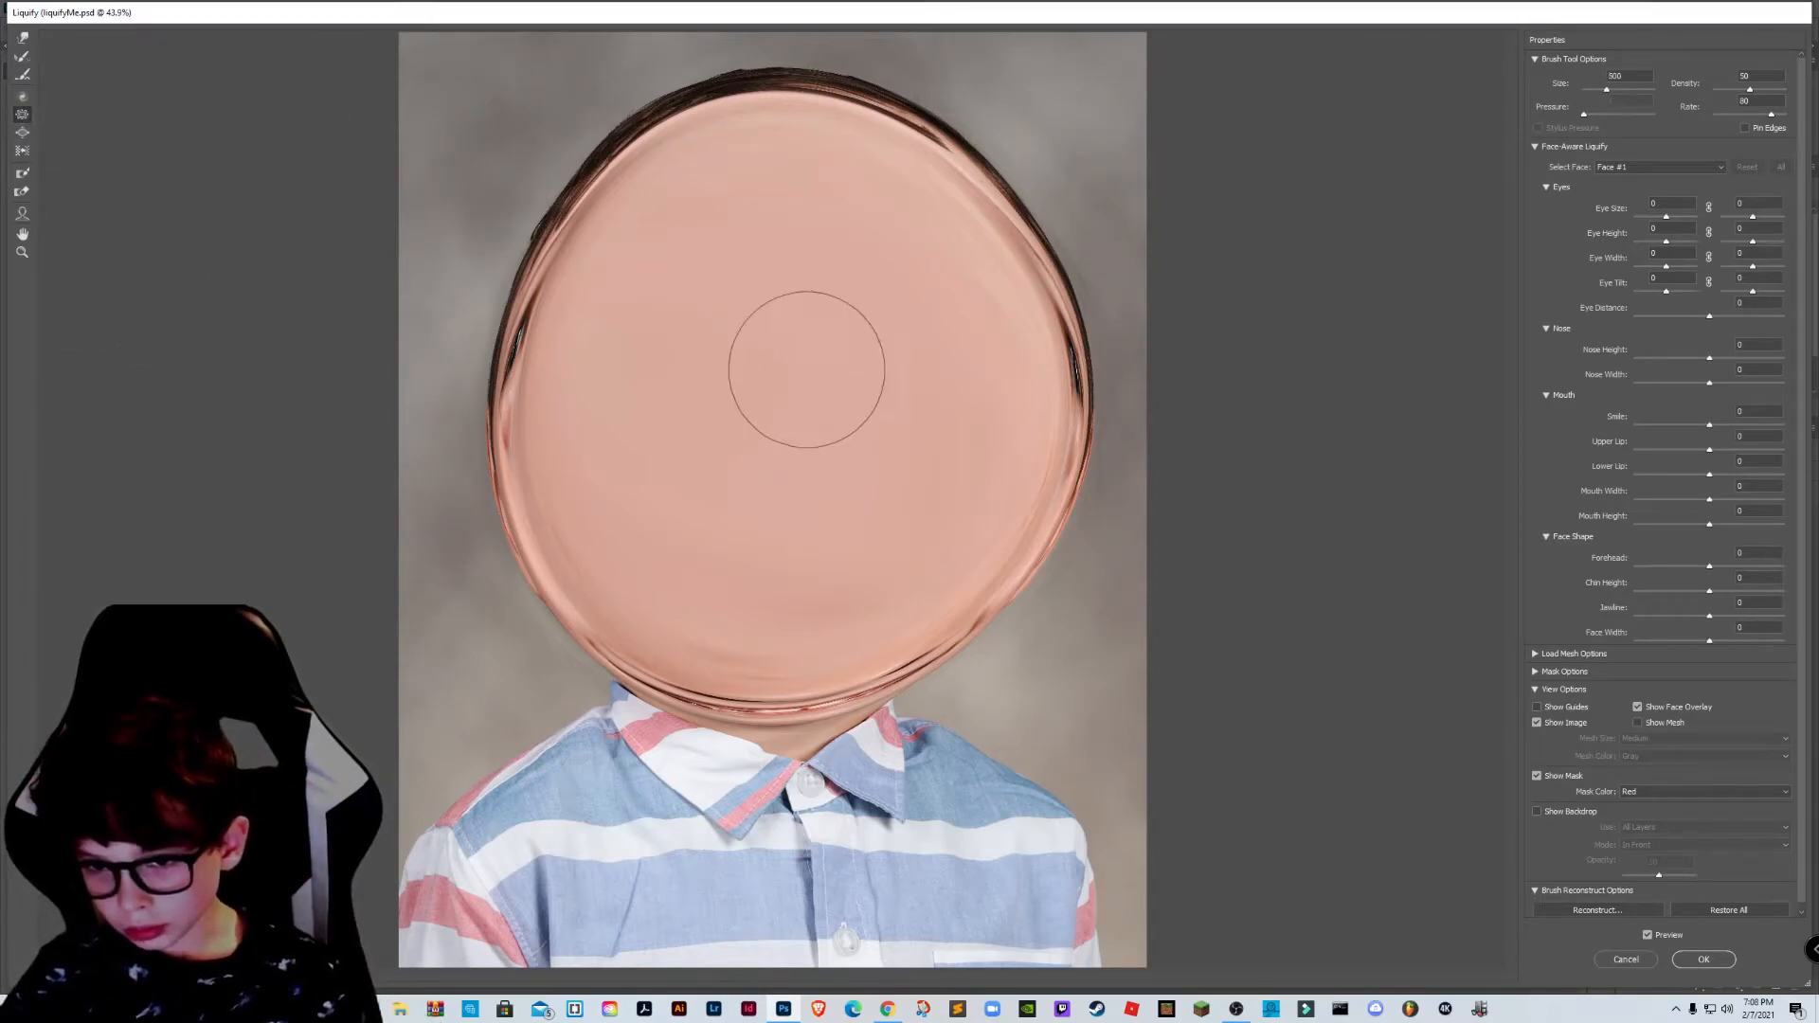
pyautogui.press(']')
pyautogui.press(']')
pyautogui.press(']')
pyautogui.press(']')
pyautogui.press(']')
pyautogui.press(']')
pyautogui.press(']')
pyautogui.press(']')
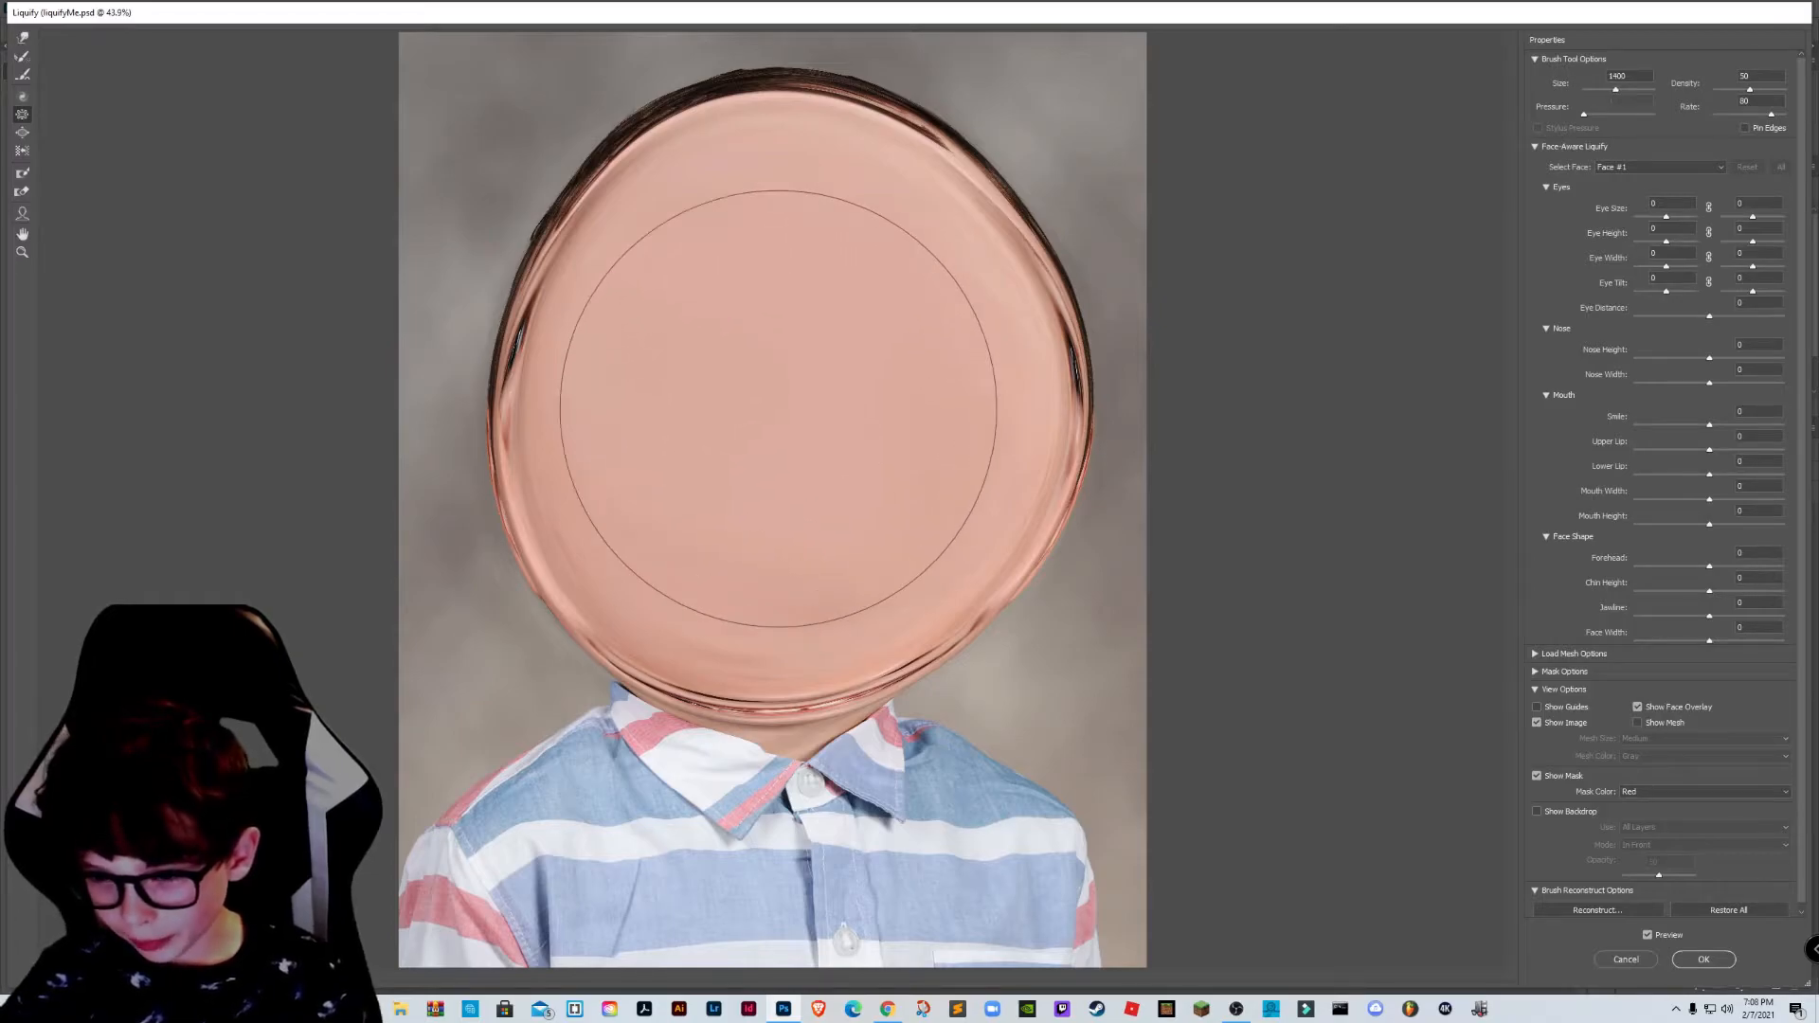
pyautogui.moveTo(784, 388)
pyautogui.mouseDown()
pyautogui.moveTo(762, 428)
pyautogui.moveTo(792, 423)
pyautogui.moveTo(825, 359)
pyautogui.moveTo(830, 285)
pyautogui.moveTo(734, 299)
pyautogui.moveTo(618, 419)
pyautogui.moveTo(670, 515)
pyautogui.moveTo(767, 459)
pyautogui.moveTo(868, 542)
pyautogui.moveTo(903, 474)
pyautogui.moveTo(1013, 384)
pyautogui.moveTo(815, 449)
pyautogui.moveTo(798, 476)
pyautogui.moveTo(696, 411)
pyautogui.moveTo(636, 409)
pyautogui.moveTo(801, 479)
pyautogui.moveTo(853, 437)
pyautogui.moveTo(999, 534)
pyautogui.moveTo(992, 554)
pyautogui.moveTo(743, 522)
pyautogui.moveTo(823, 478)
pyautogui.moveTo(834, 516)
pyautogui.moveTo(795, 407)
pyautogui.moveTo(853, 445)
pyautogui.moveTo(833, 509)
pyautogui.moveTo(830, 468)
pyautogui.moveTo(772, 429)
pyautogui.moveTo(864, 410)
pyautogui.moveTo(853, 232)
pyautogui.moveTo(653, 95)
pyautogui.moveTo(784, 219)
pyautogui.moveTo(919, 259)
pyautogui.moveTo(744, 350)
pyautogui.moveTo(741, 404)
pyautogui.moveTo(904, 423)
pyautogui.moveTo(843, 289)
pyautogui.moveTo(635, 190)
pyautogui.moveTo(564, 413)
pyautogui.moveTo(720, 407)
pyautogui.moveTo(714, 424)
pyautogui.moveTo(768, 442)
pyautogui.moveTo(887, 409)
pyautogui.moveTo(796, 435)
pyautogui.moveTo(843, 408)
pyautogui.moveTo(653, 374)
pyautogui.moveTo(671, 472)
pyautogui.moveTo(1045, 585)
pyautogui.moveTo(968, 497)
pyautogui.moveTo(964, 515)
pyautogui.moveTo(832, 498)
pyautogui.moveTo(792, 468)
pyautogui.moveTo(747, 469)
pyautogui.moveTo(754, 443)
pyautogui.moveTo(681, 405)
pyautogui.moveTo(924, 490)
pyautogui.moveTo(854, 335)
pyautogui.moveTo(648, 326)
pyautogui.moveTo(866, 851)
pyautogui.moveTo(739, 861)
pyautogui.moveTo(748, 900)
pyautogui.moveTo(985, 815)
pyautogui.moveTo(957, 588)
pyautogui.moveTo(655, 395)
pyautogui.moveTo(670, 682)
pyautogui.moveTo(699, 690)
pyautogui.moveTo(657, 454)
pyautogui.moveTo(654, 559)
pyautogui.moveTo(730, 749)
pyautogui.moveTo(812, 772)
pyautogui.moveTo(947, 722)
pyautogui.mouseUp()
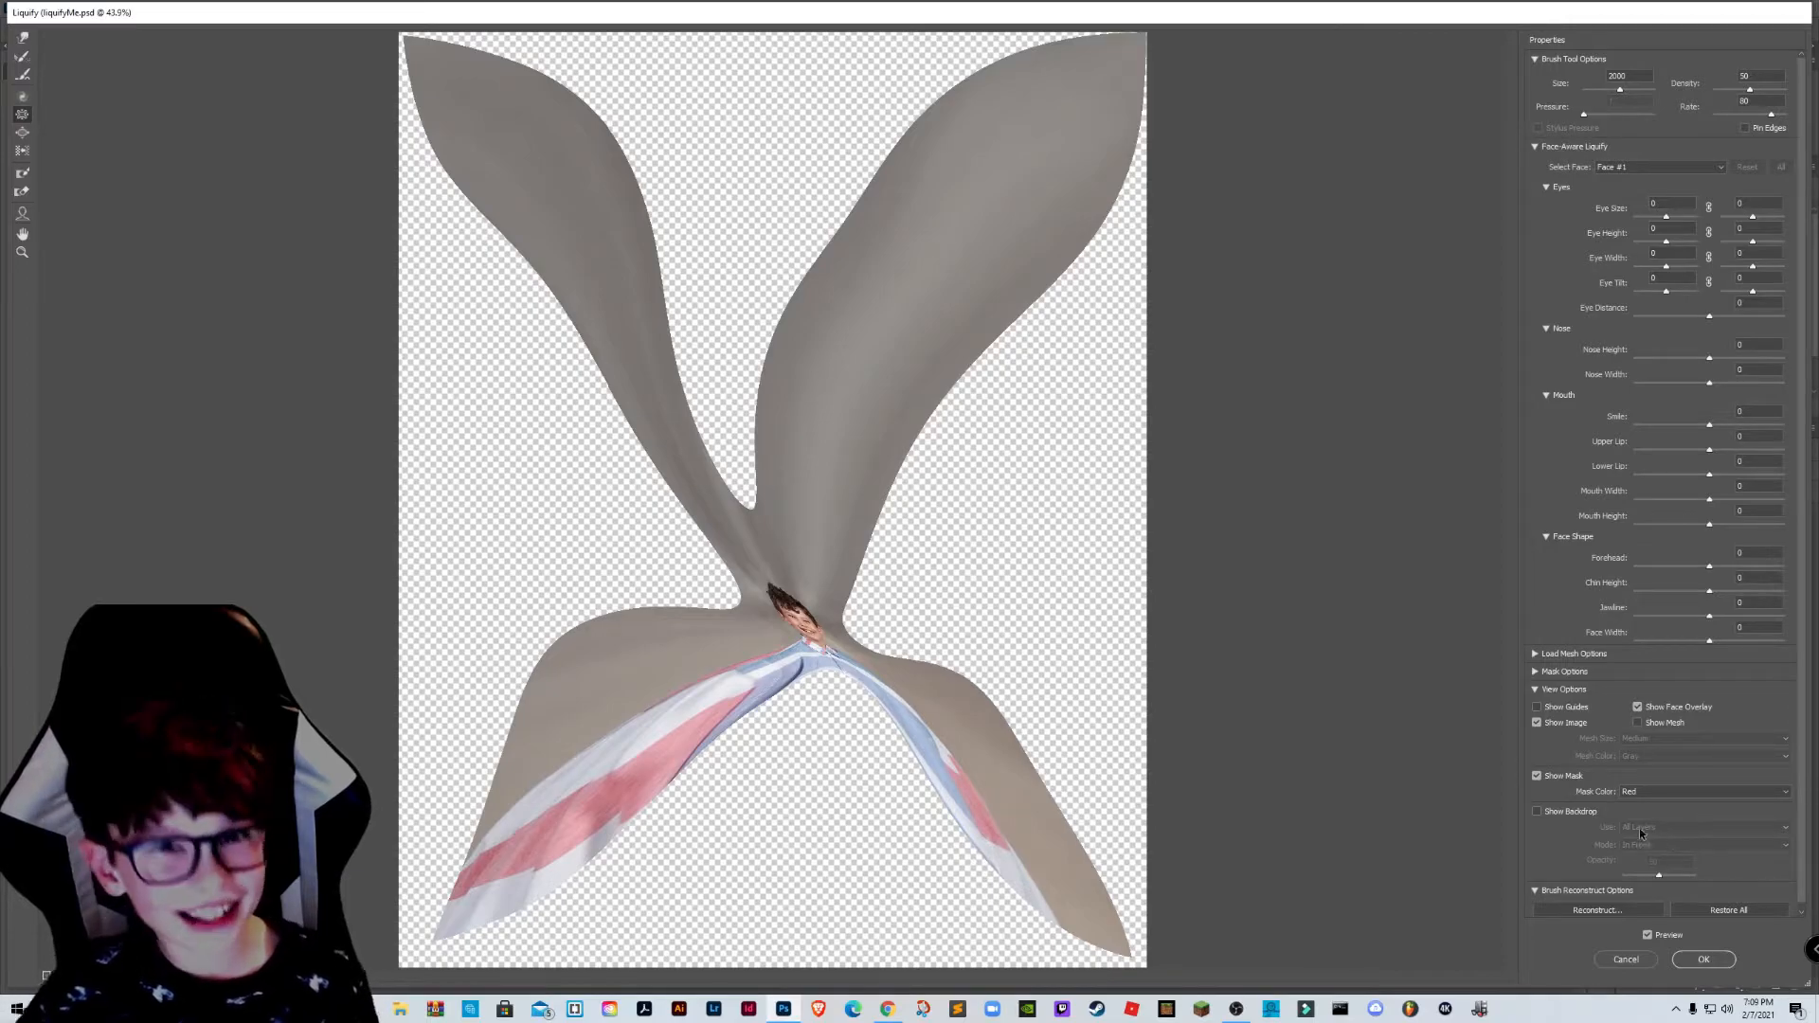
pyautogui.click(1736, 912)
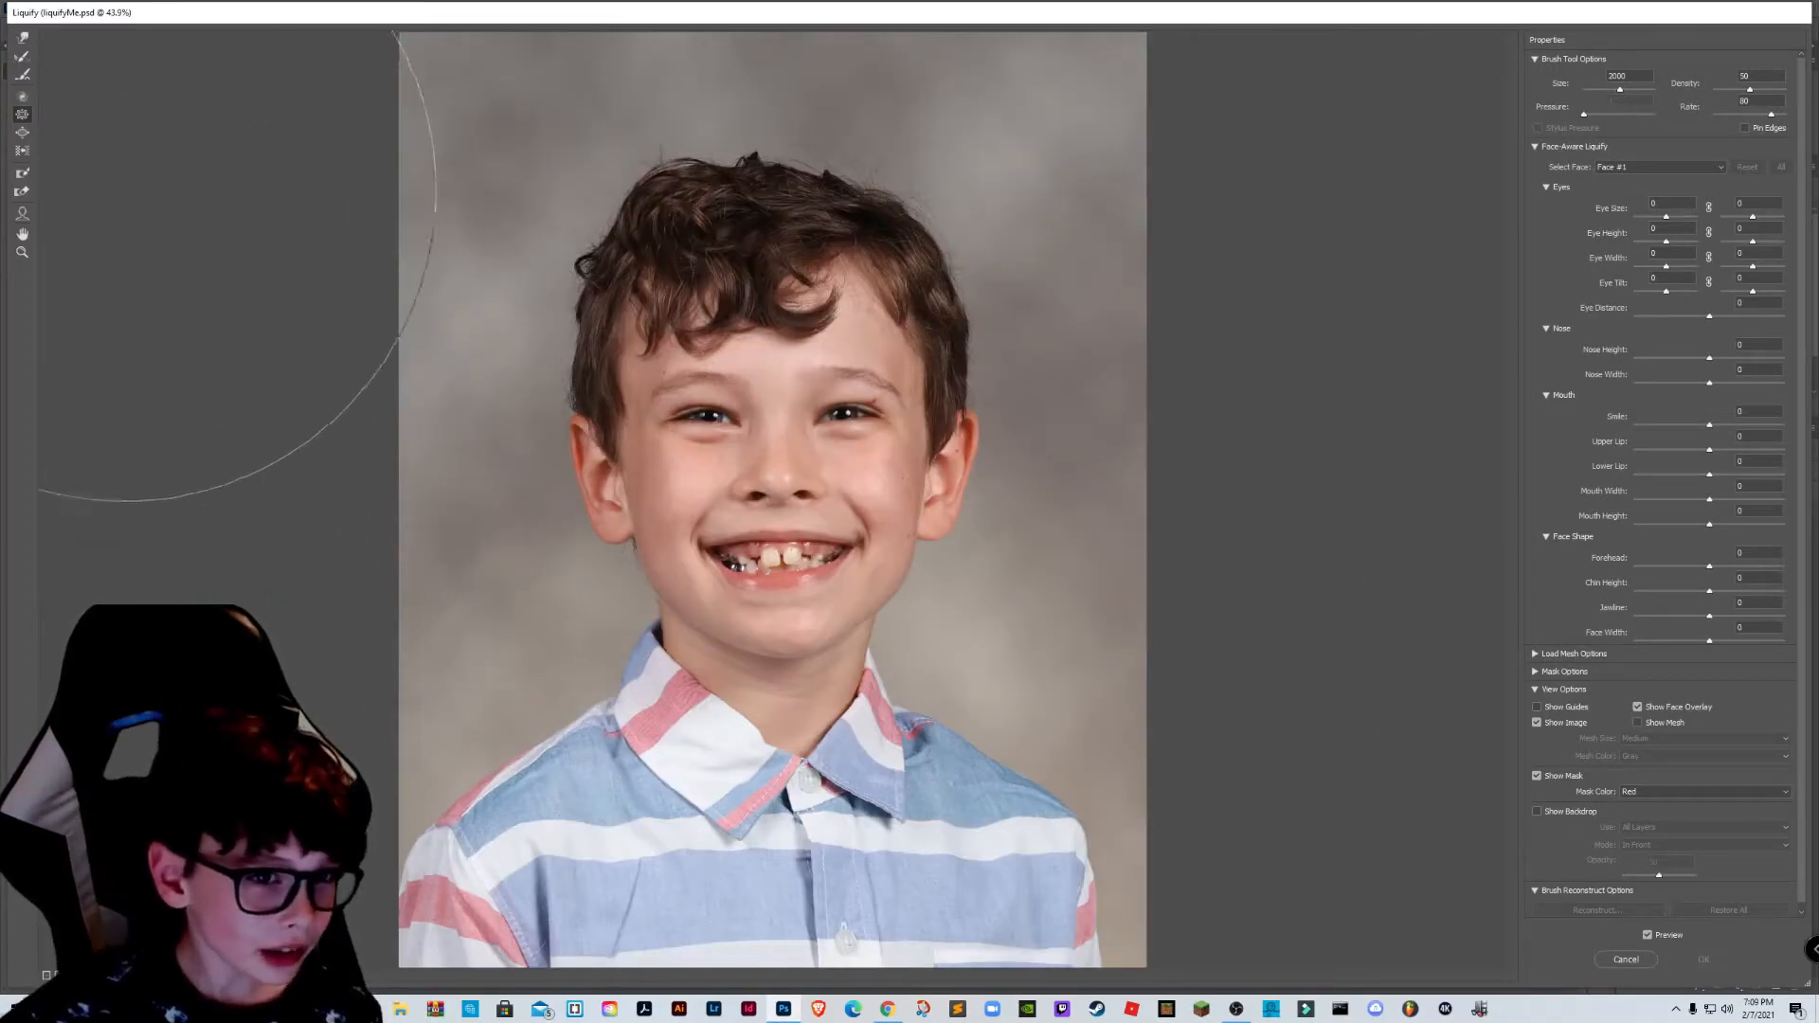
# Step: Distort the eyes, teeth, nose and ears with the Push Left tool at brush size 100, and restore the original portrait
pyautogui.click(22, 160)
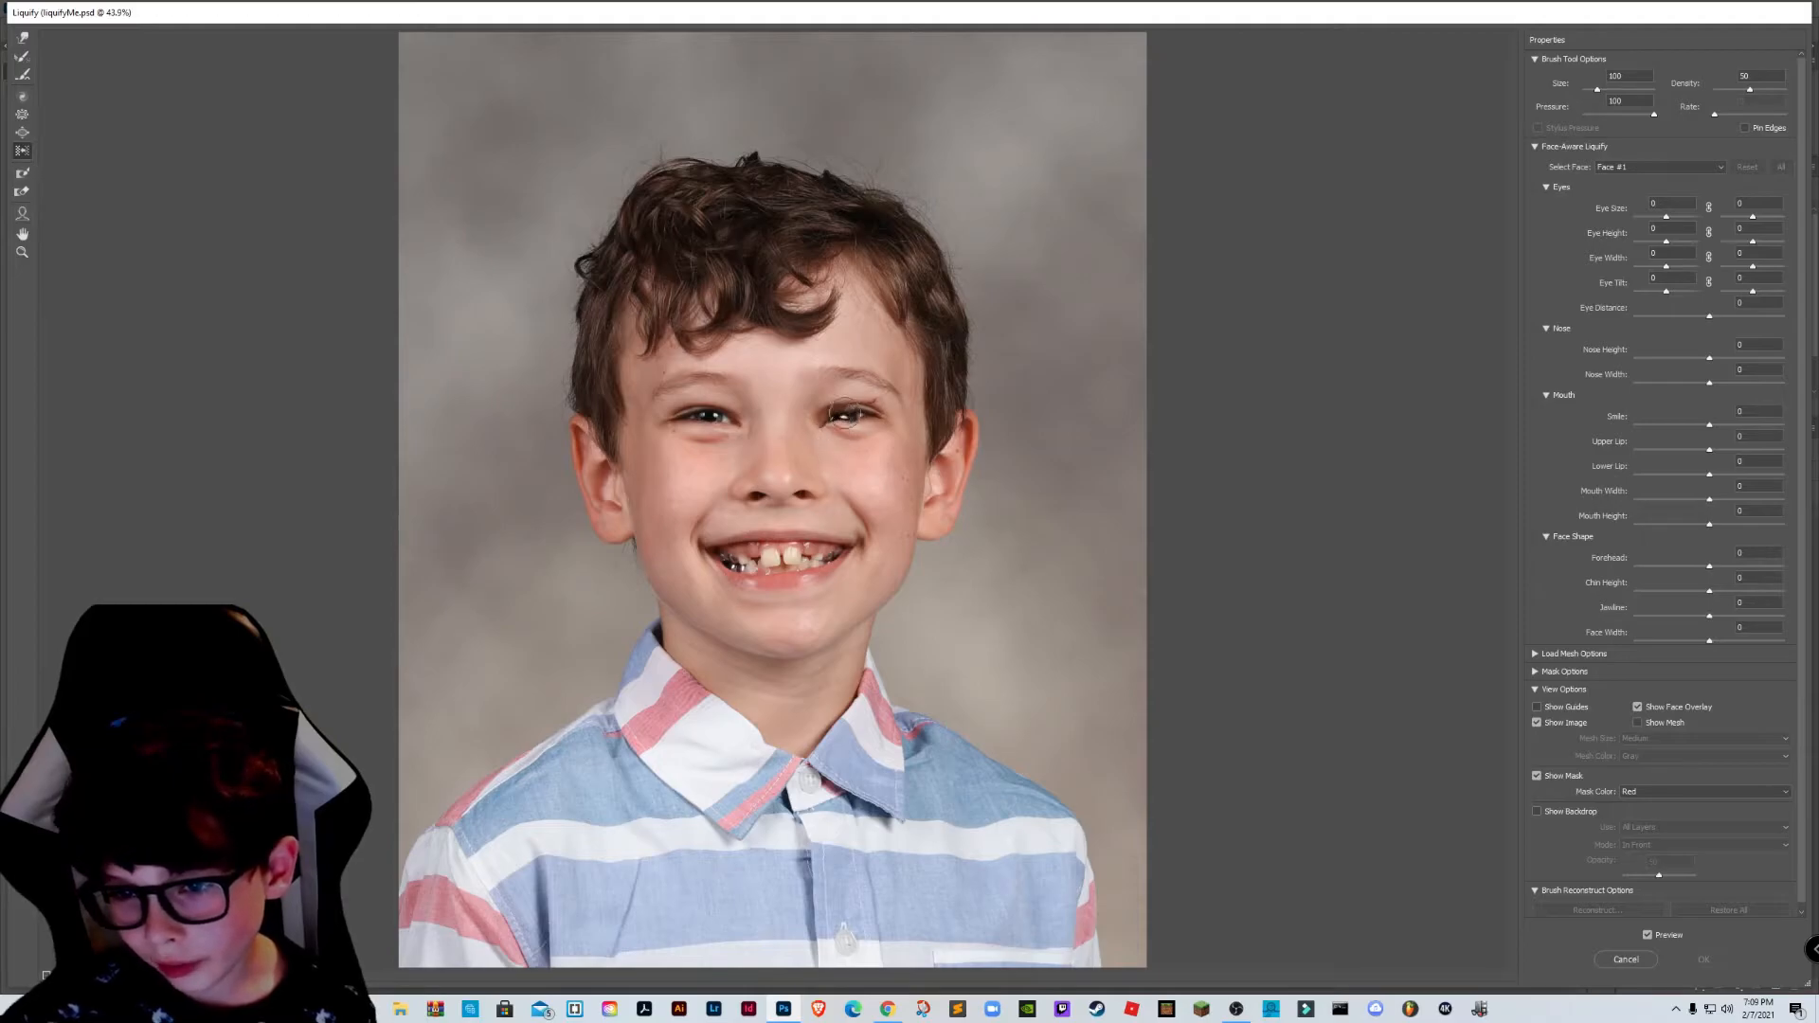
pyautogui.moveTo(841, 453); pyautogui.dragTo(822, 453)
pyautogui.moveTo(656, 436); pyautogui.dragTo(734, 399)
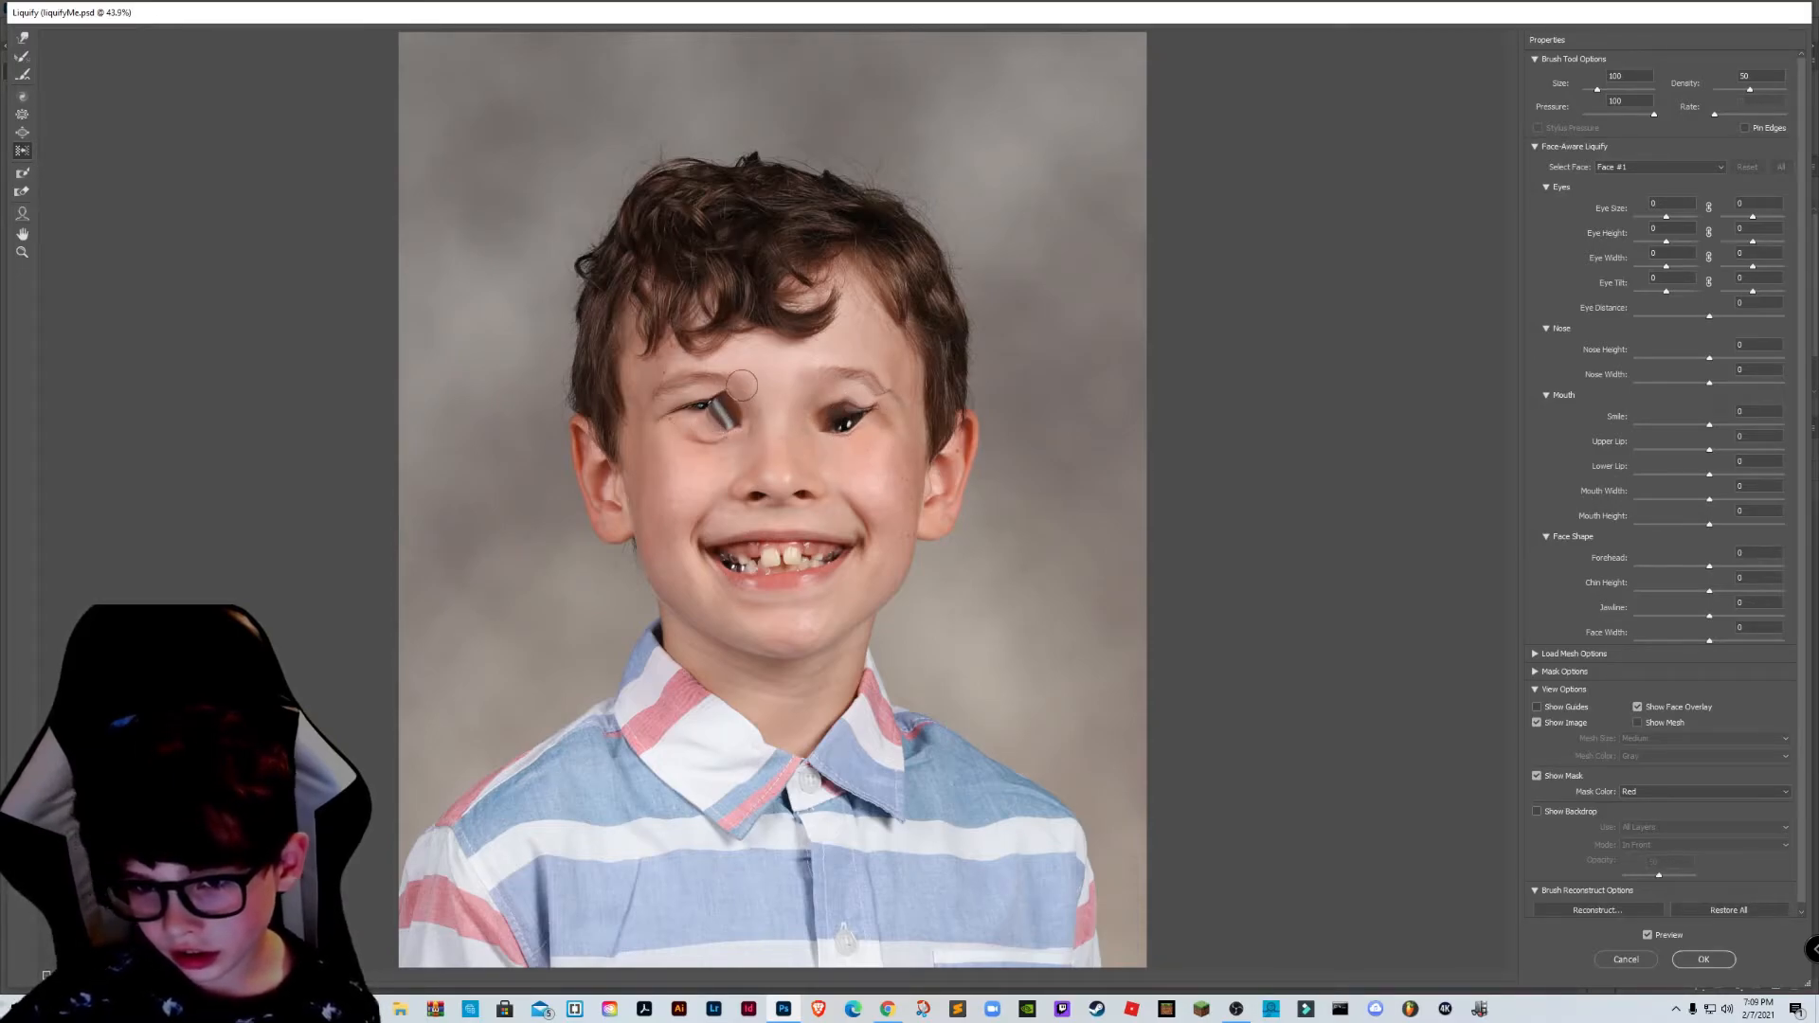
pyautogui.moveTo(700, 417); pyautogui.dragTo(847, 417)
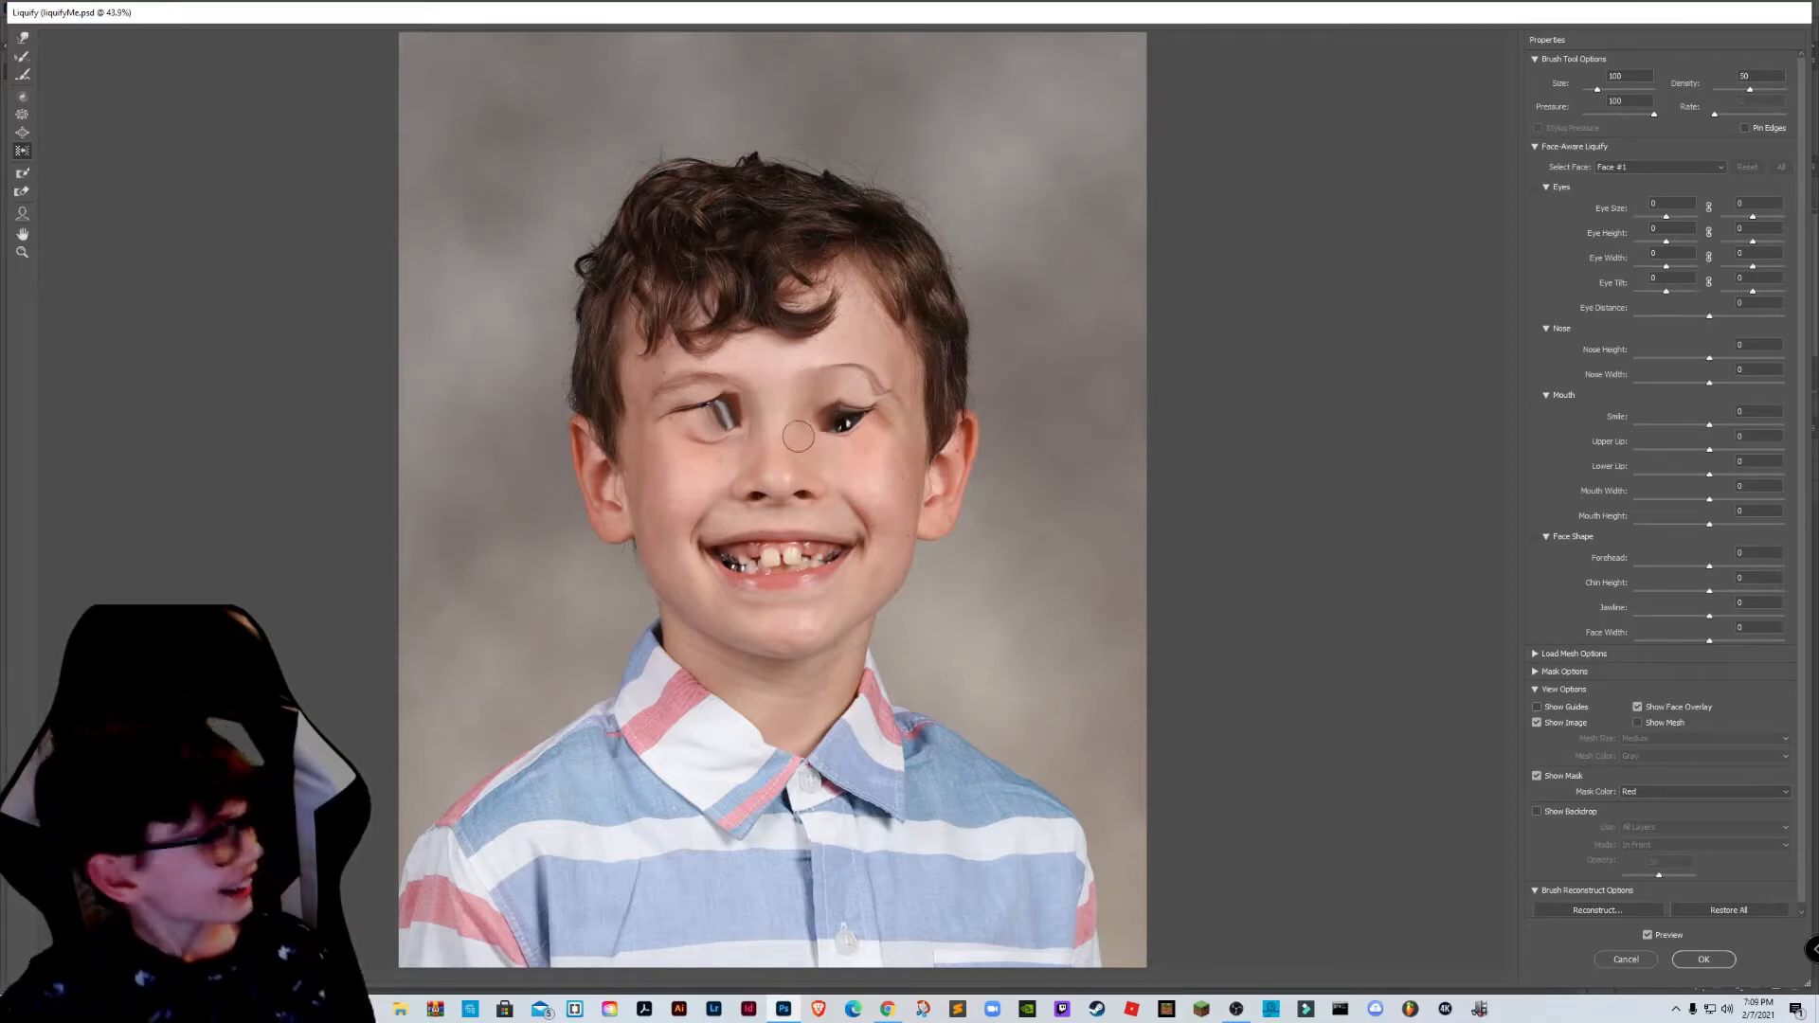
pyautogui.moveTo(766, 550)
pyautogui.mouseDown()
pyautogui.moveTo(763, 550)
pyautogui.moveTo(737, 579)
pyautogui.moveTo(796, 555)
pyautogui.moveTo(803, 505)
pyautogui.mouseUp()
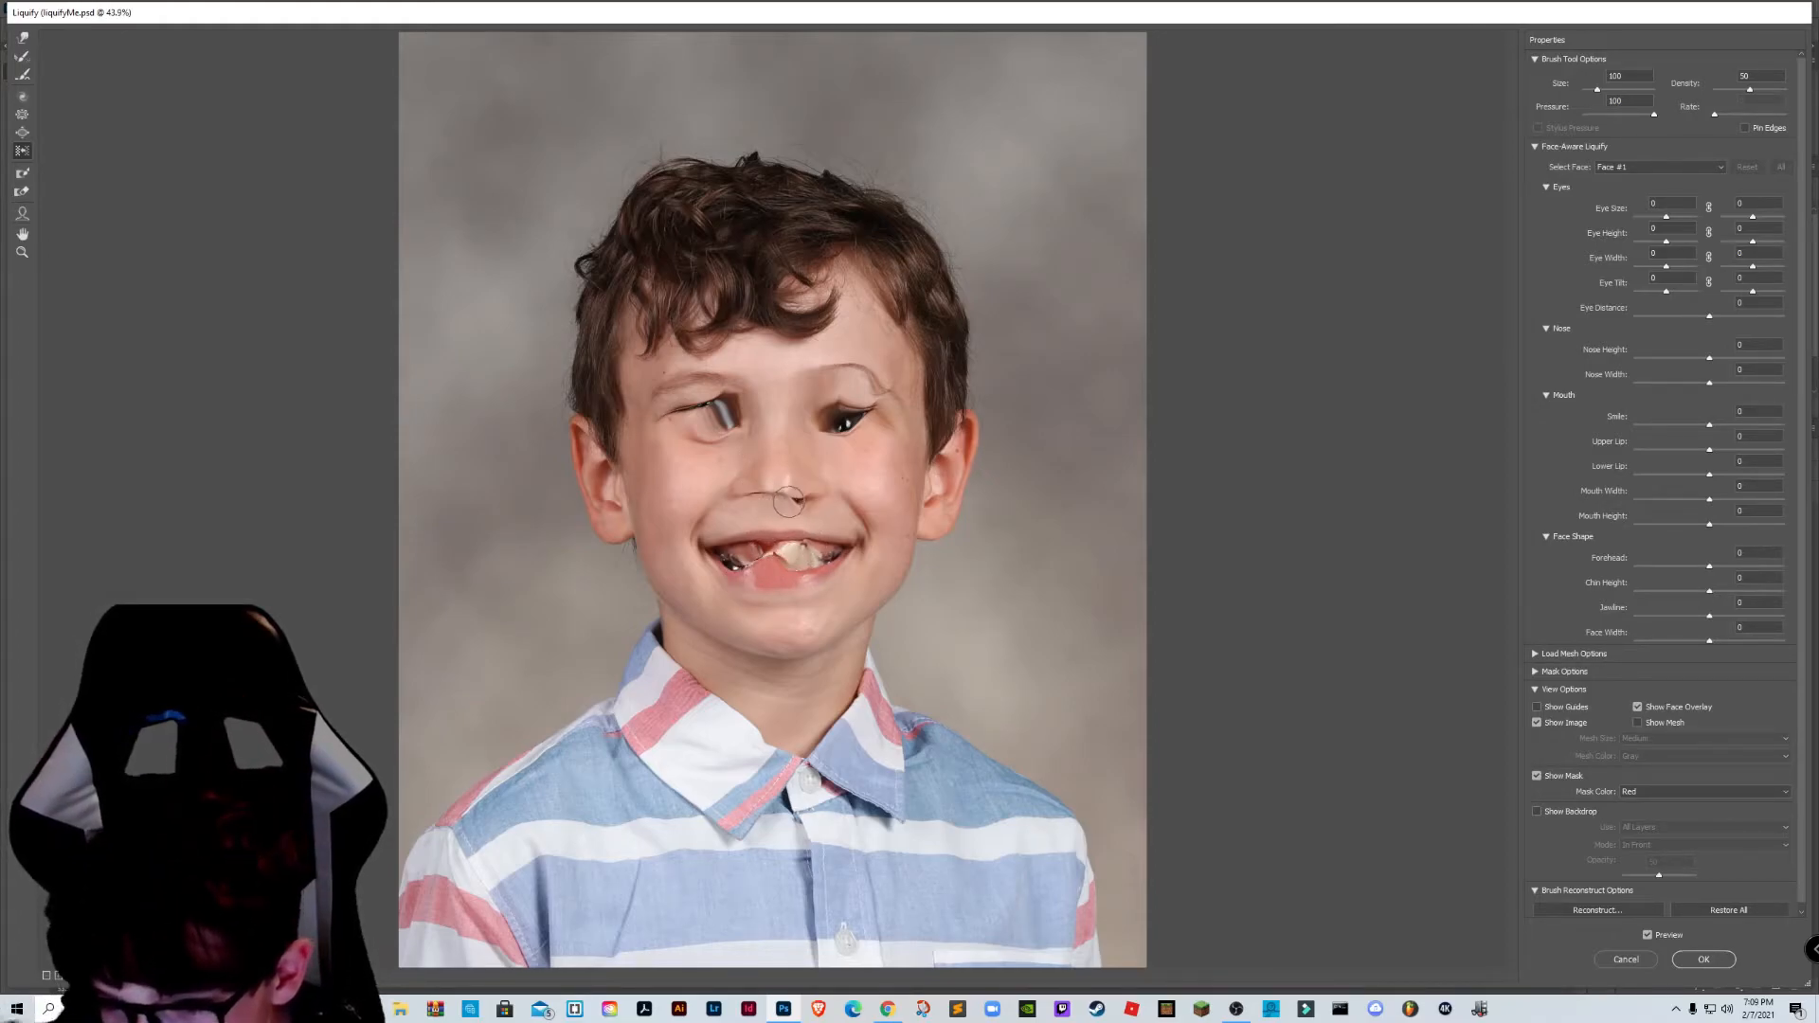
pyautogui.moveTo(928, 485)
pyautogui.mouseDown()
pyautogui.moveTo(913, 542)
pyautogui.moveTo(681, 493)
pyautogui.moveTo(610, 505)
pyautogui.moveTo(625, 405)
pyautogui.moveTo(609, 526)
pyautogui.moveTo(586, 450)
pyautogui.mouseUp()
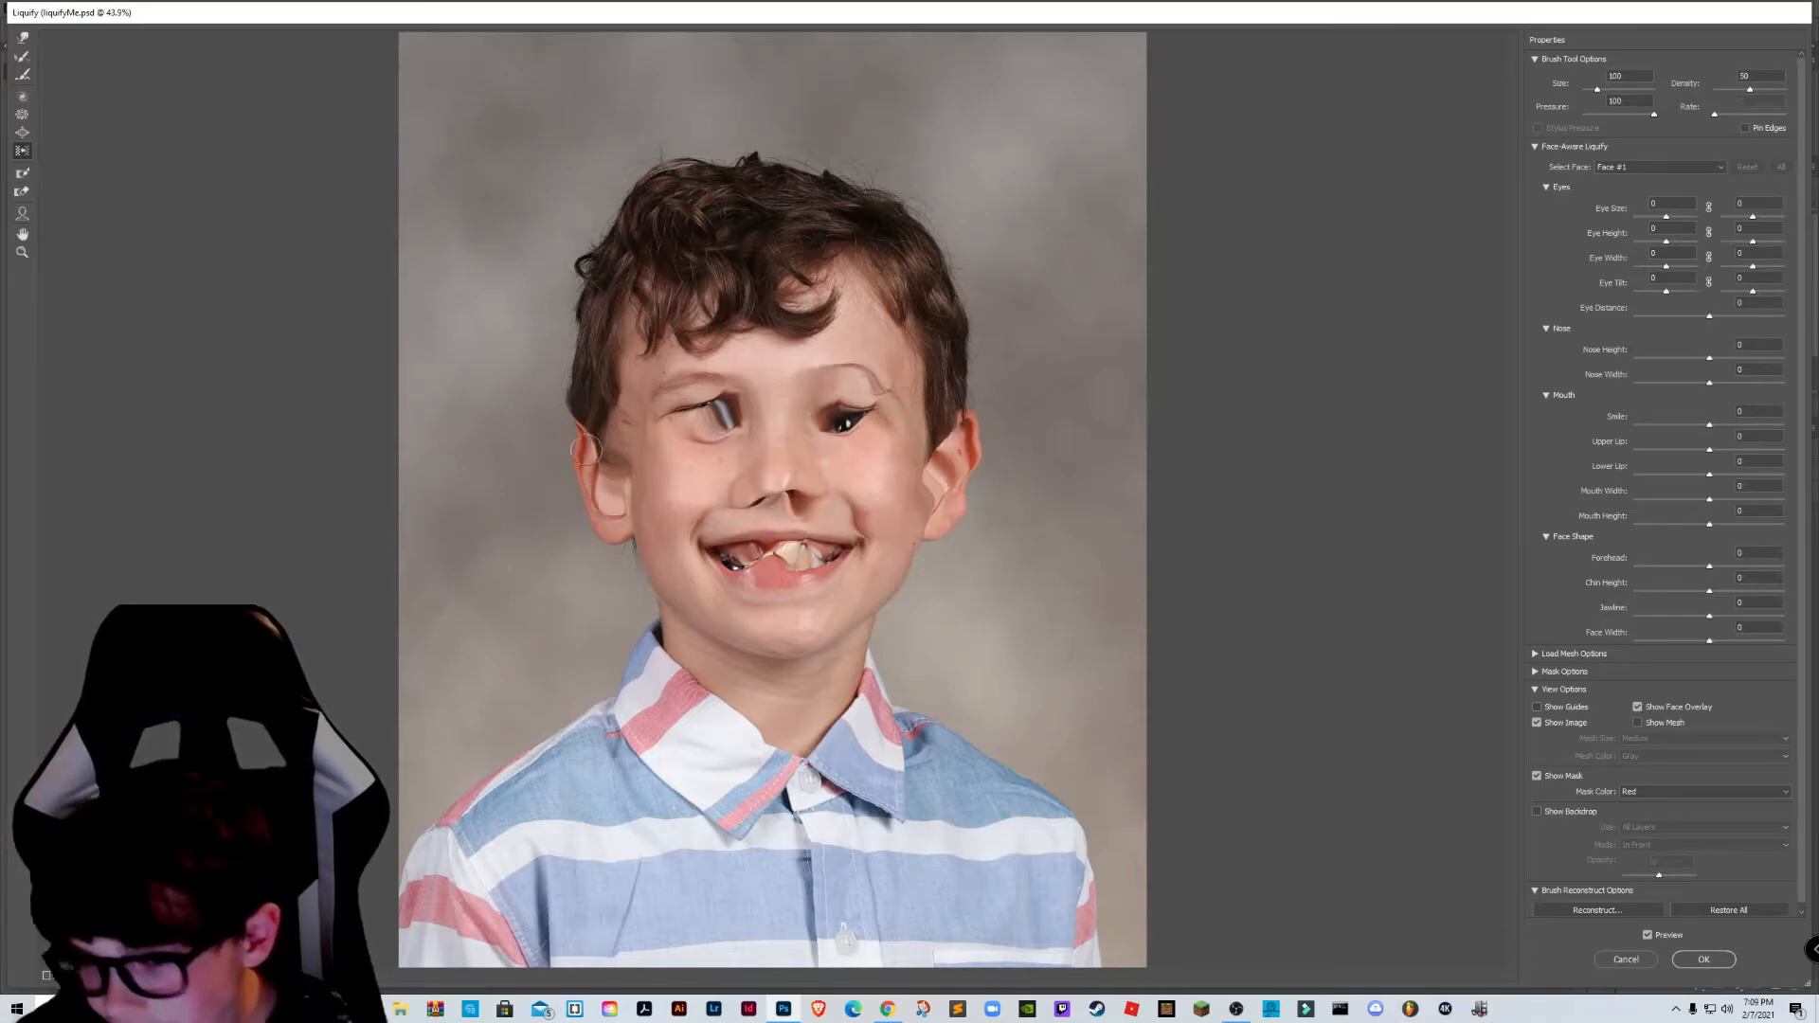
pyautogui.click(22, 113)
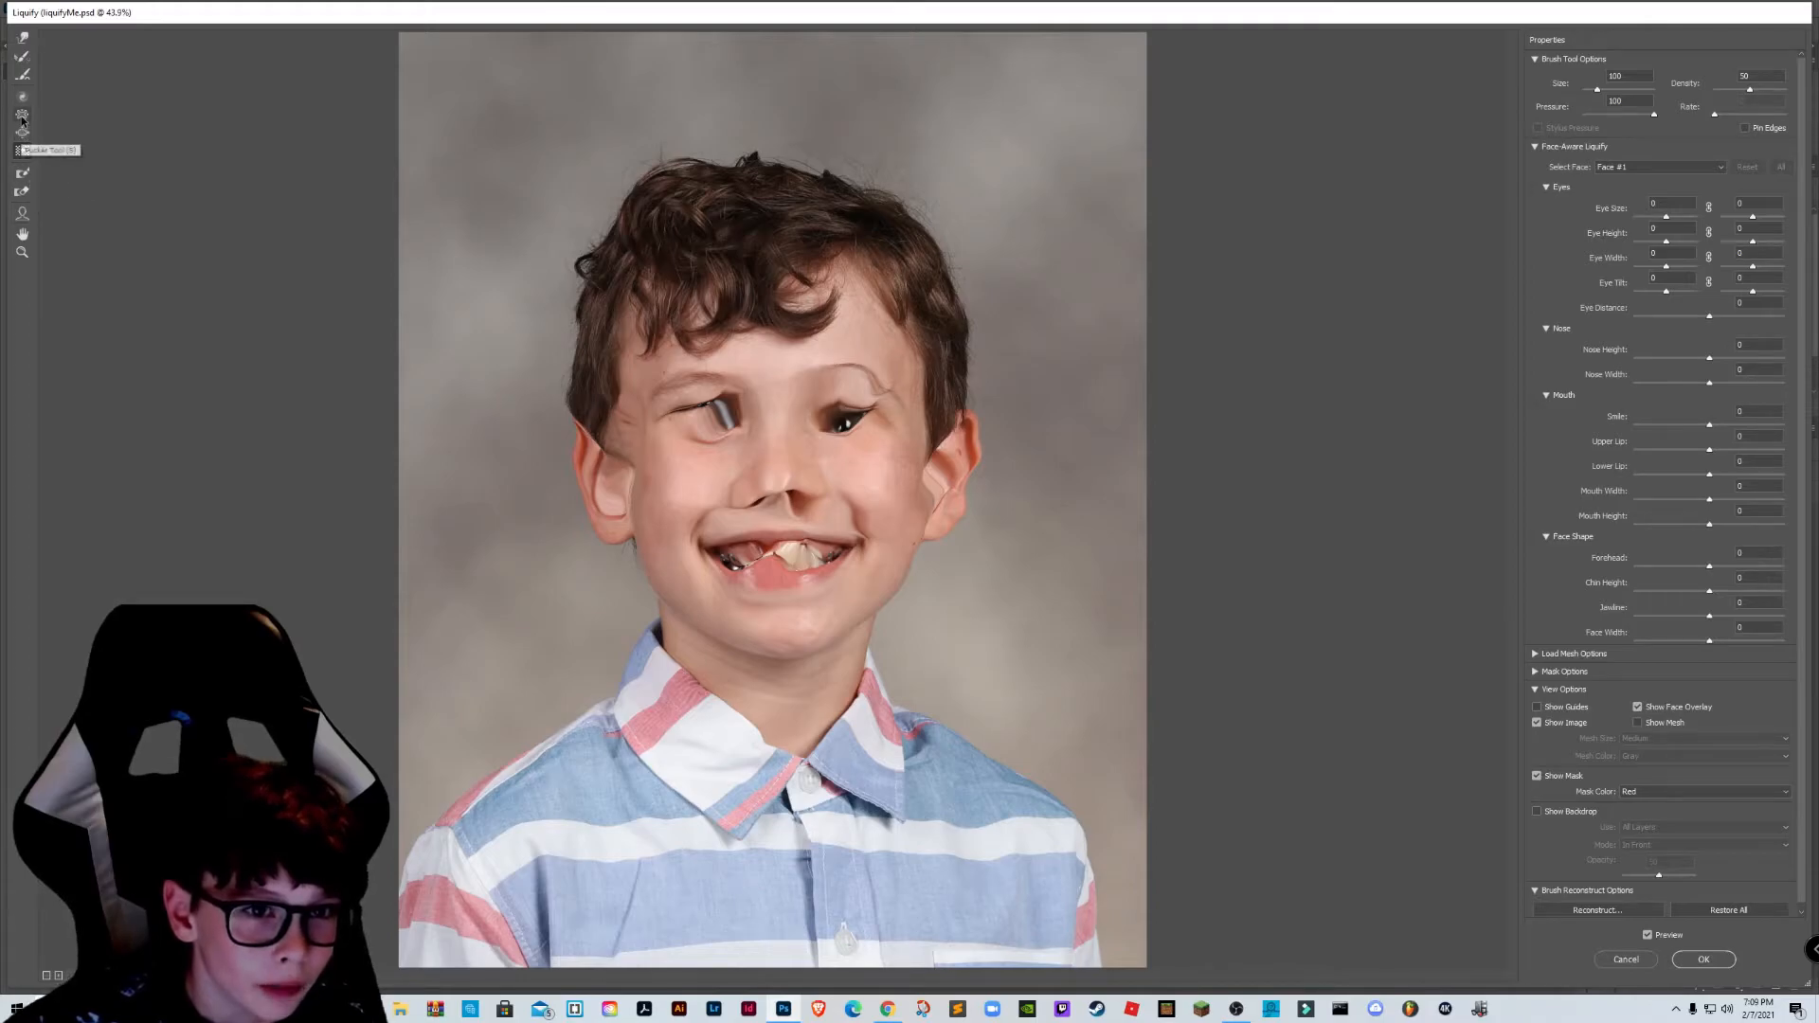
pyautogui.click(1708, 915)
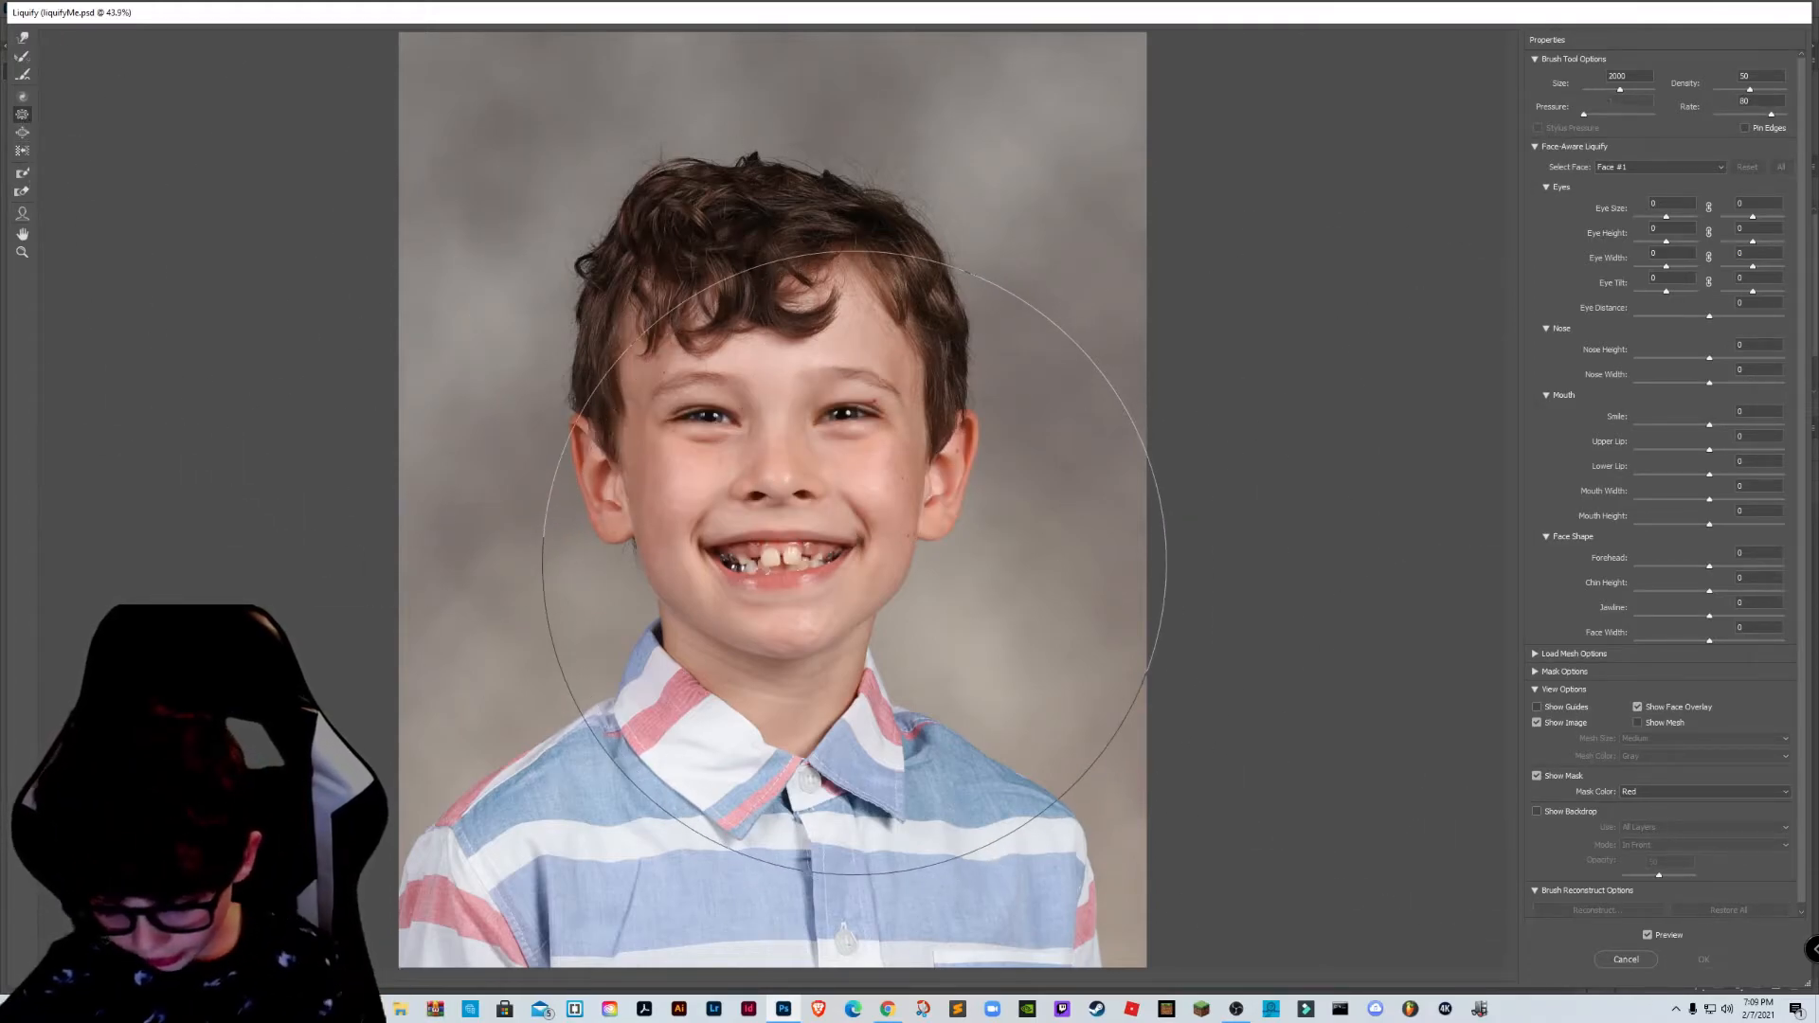
# Step: Pucker the upper front teeth at brush size 100
pyautogui.press('[')
pyautogui.press('[')
pyautogui.press('[')
pyautogui.press('[')
pyautogui.press('[')
pyautogui.press('[')
pyautogui.press('[')
pyautogui.press('[')
pyautogui.press('[')
pyautogui.press('[')
pyautogui.press('[')
pyautogui.press('[')
pyautogui.press('[')
pyautogui.press('[')
pyautogui.press('[')
pyautogui.press('[')
pyautogui.press('[')
pyautogui.press('[')
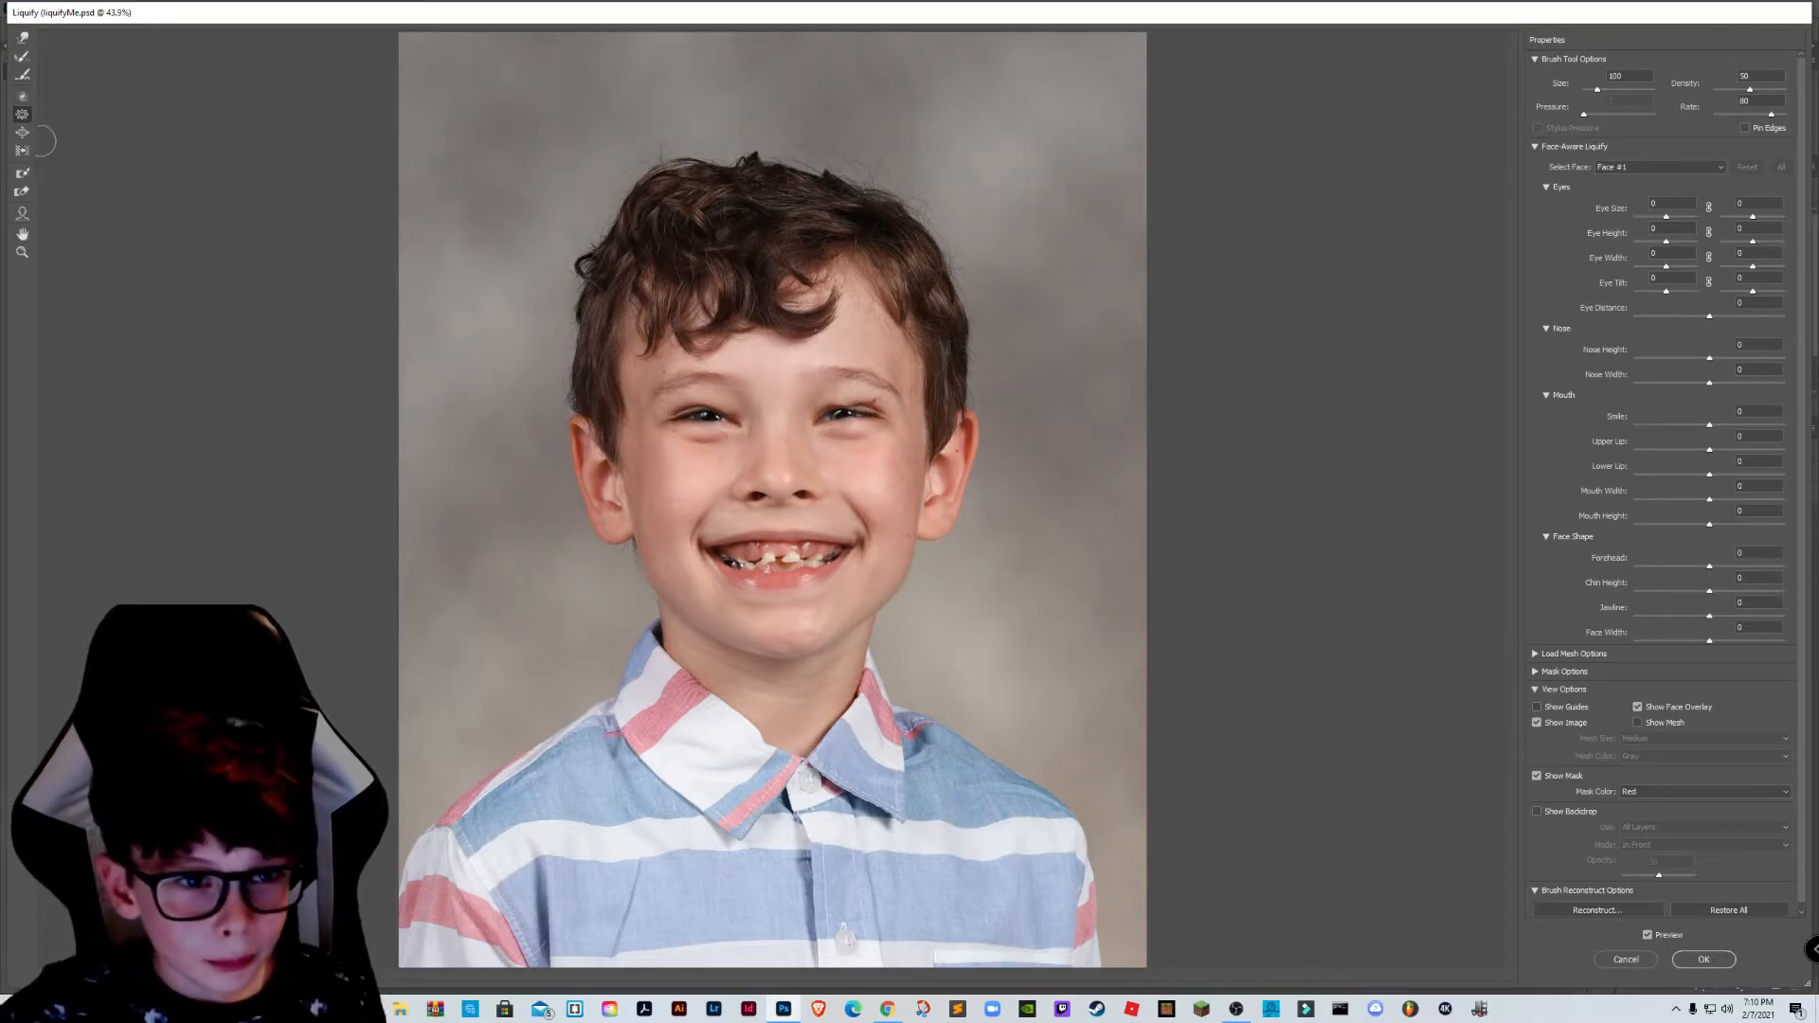
# Step: Bloat both eyes with the Bloat tool at brush size 200
pyautogui.click(17, 130)
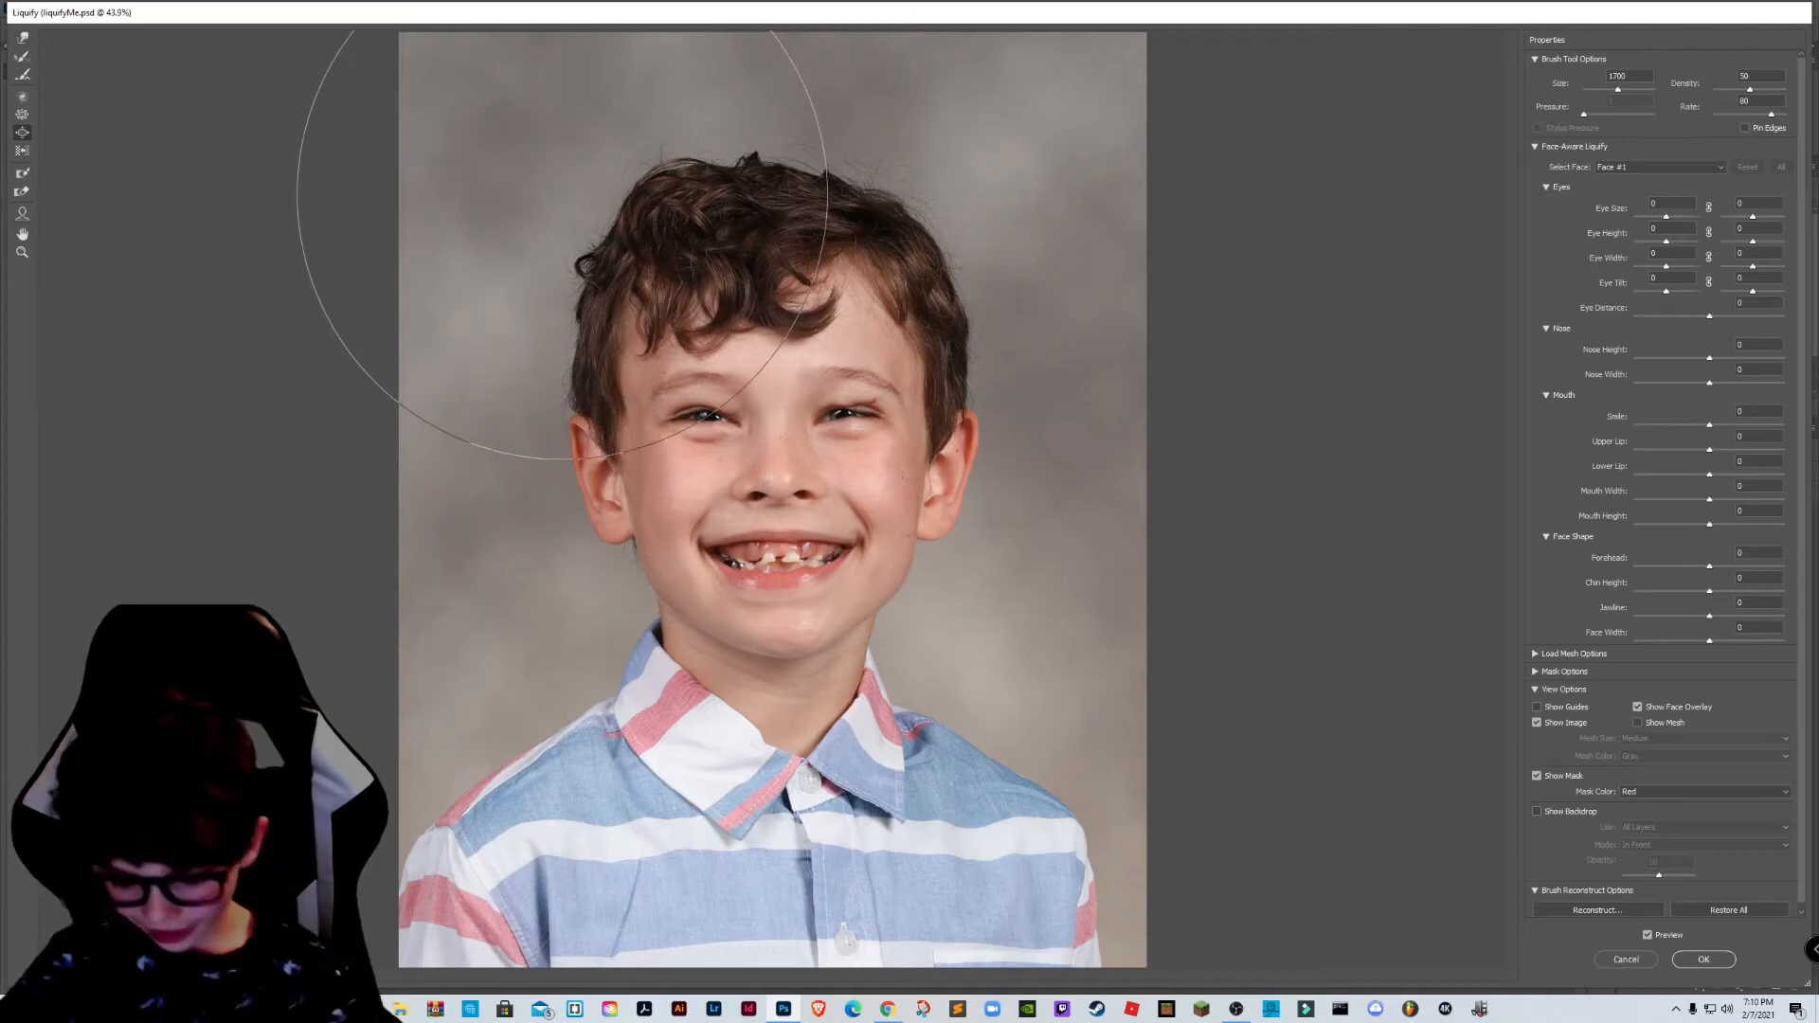
pyautogui.press('[')
pyautogui.press('[')
pyautogui.press('[')
pyautogui.press('[')
pyautogui.press('[')
pyautogui.press('[')
pyautogui.press('[')
pyautogui.press('[')
pyautogui.press('[')
pyautogui.press('[')
pyautogui.press('[')
pyautogui.press('[')
pyautogui.press('[')
pyautogui.press('[')
pyautogui.press('[')
pyautogui.press('[')
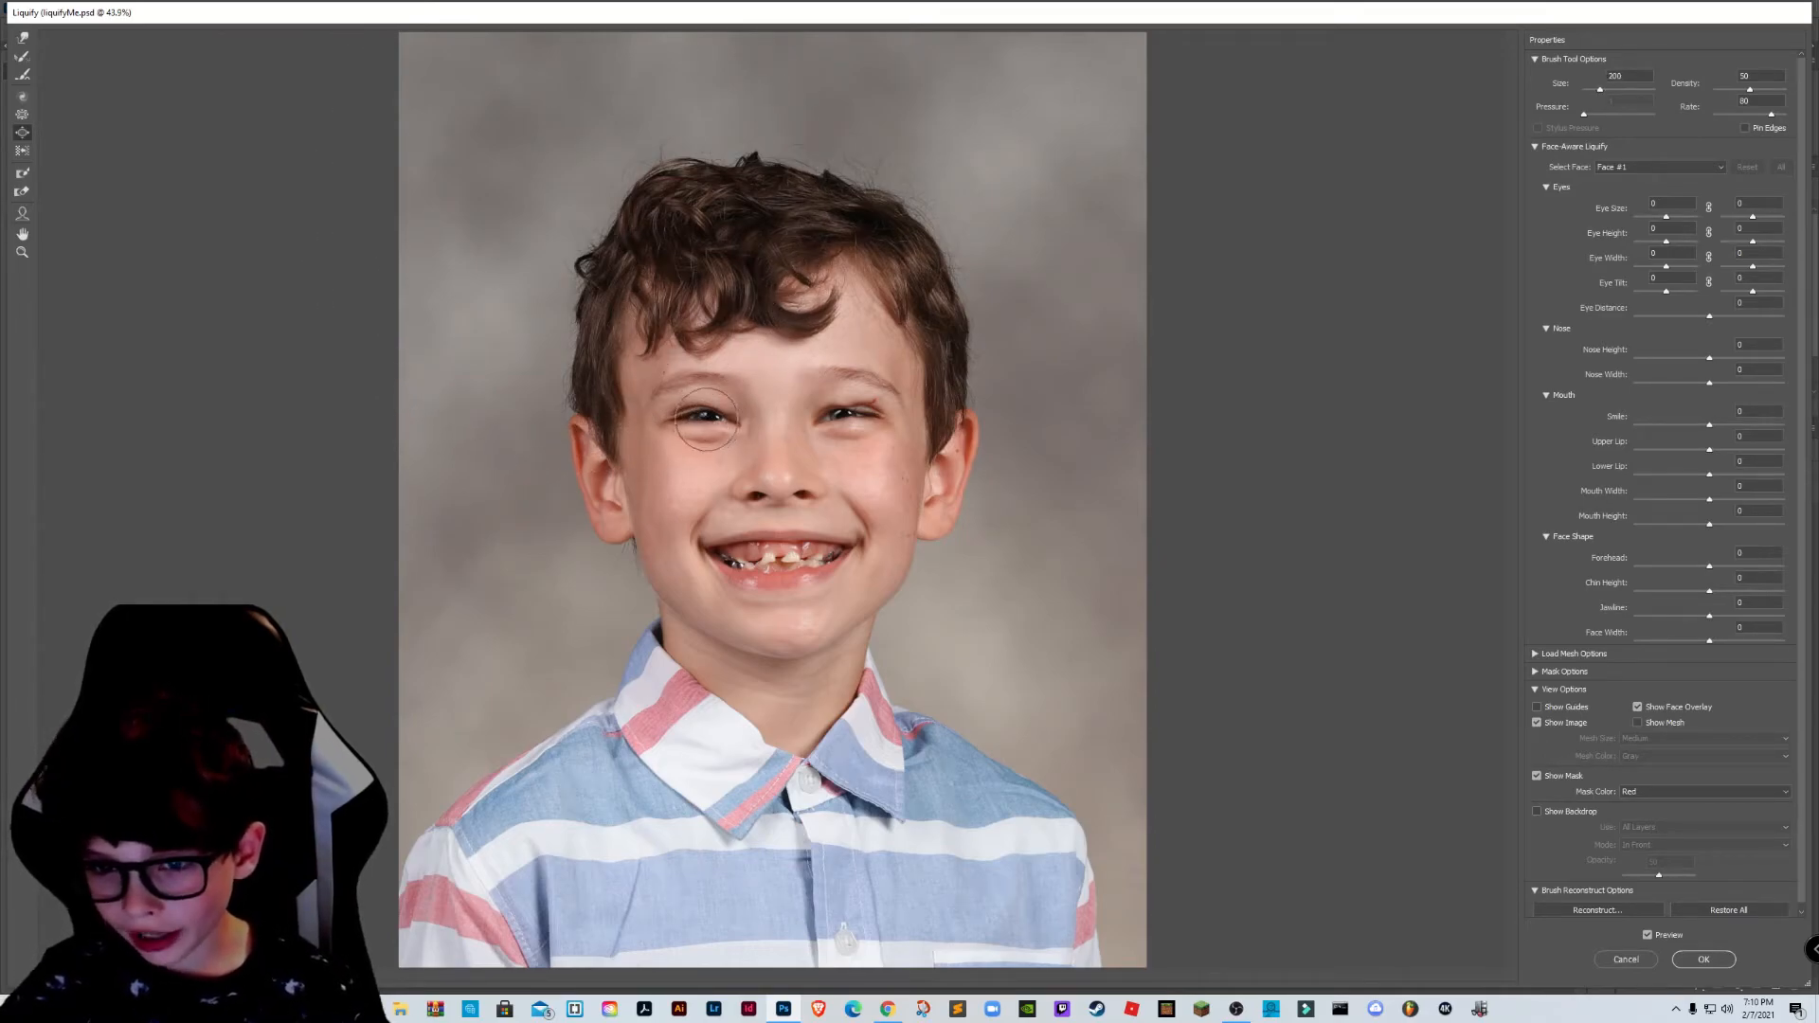
pyautogui.moveTo(708, 421); pyautogui.dragTo(728, 417)
pyautogui.moveTo(844, 405); pyautogui.dragTo(850, 411)
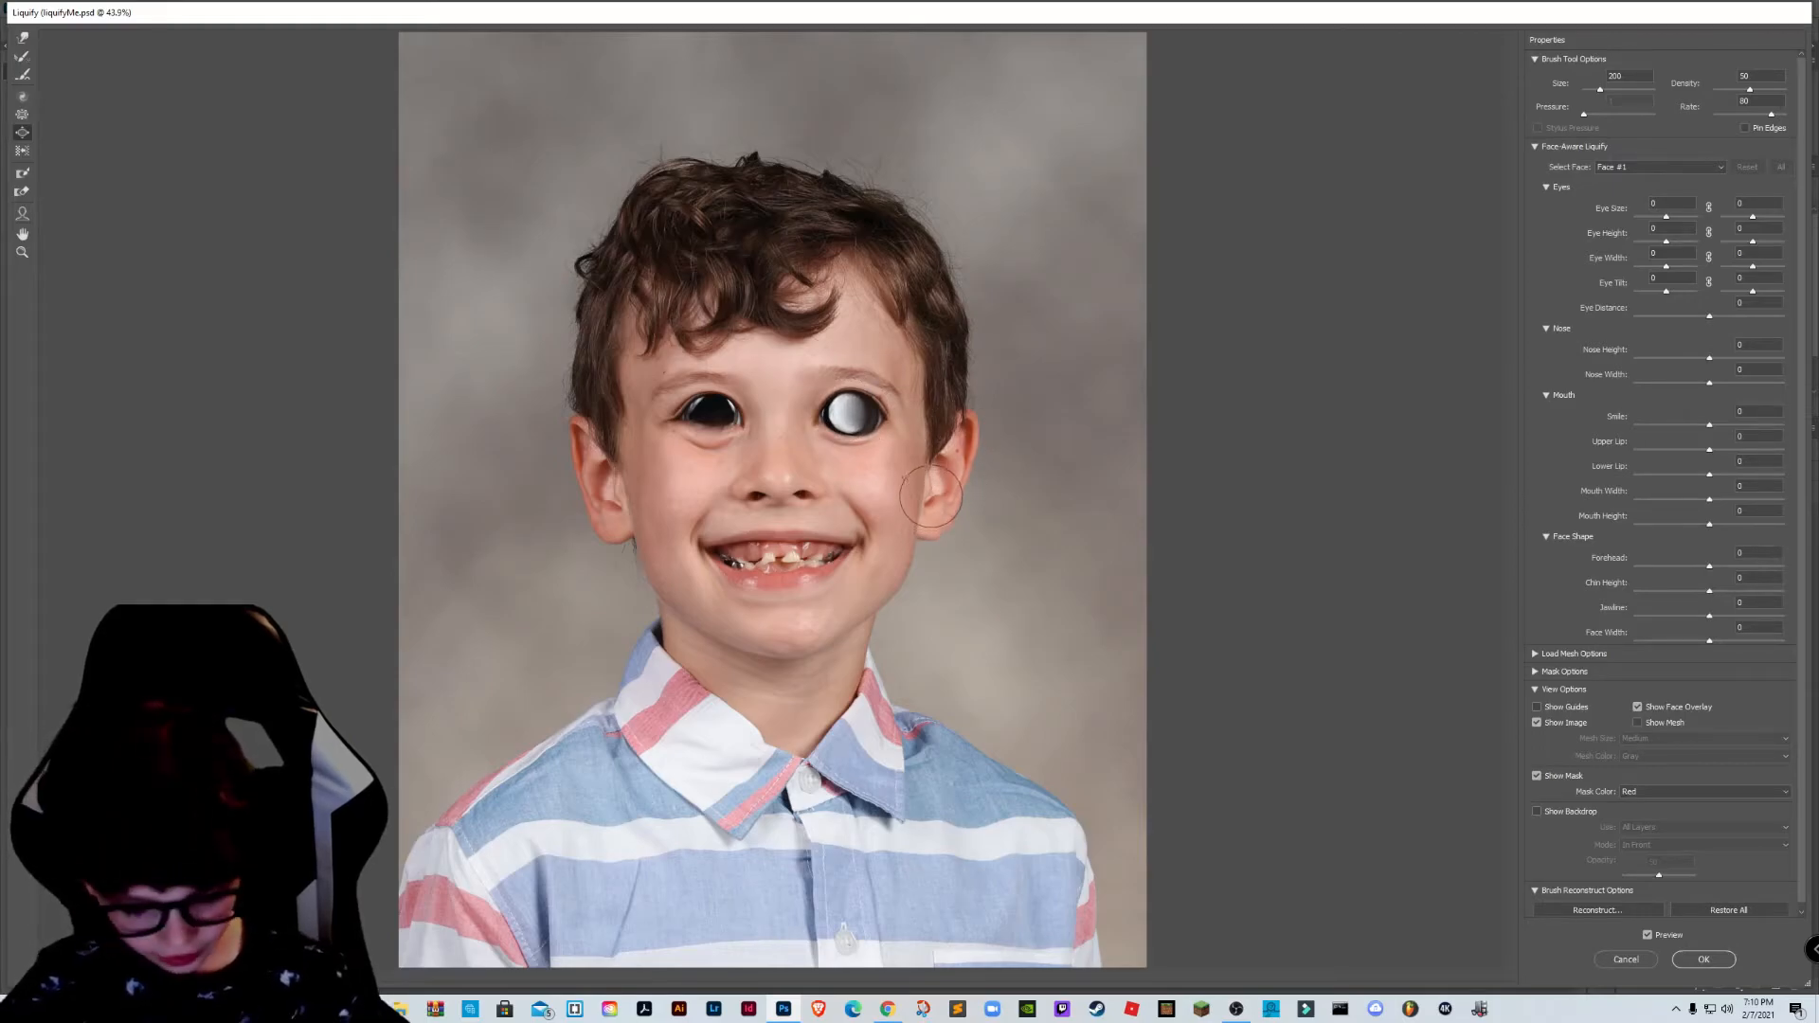
# Step: Pucker the whole face into a tiny knot beneath the hair at brush size 1600
pyautogui.click(22, 114)
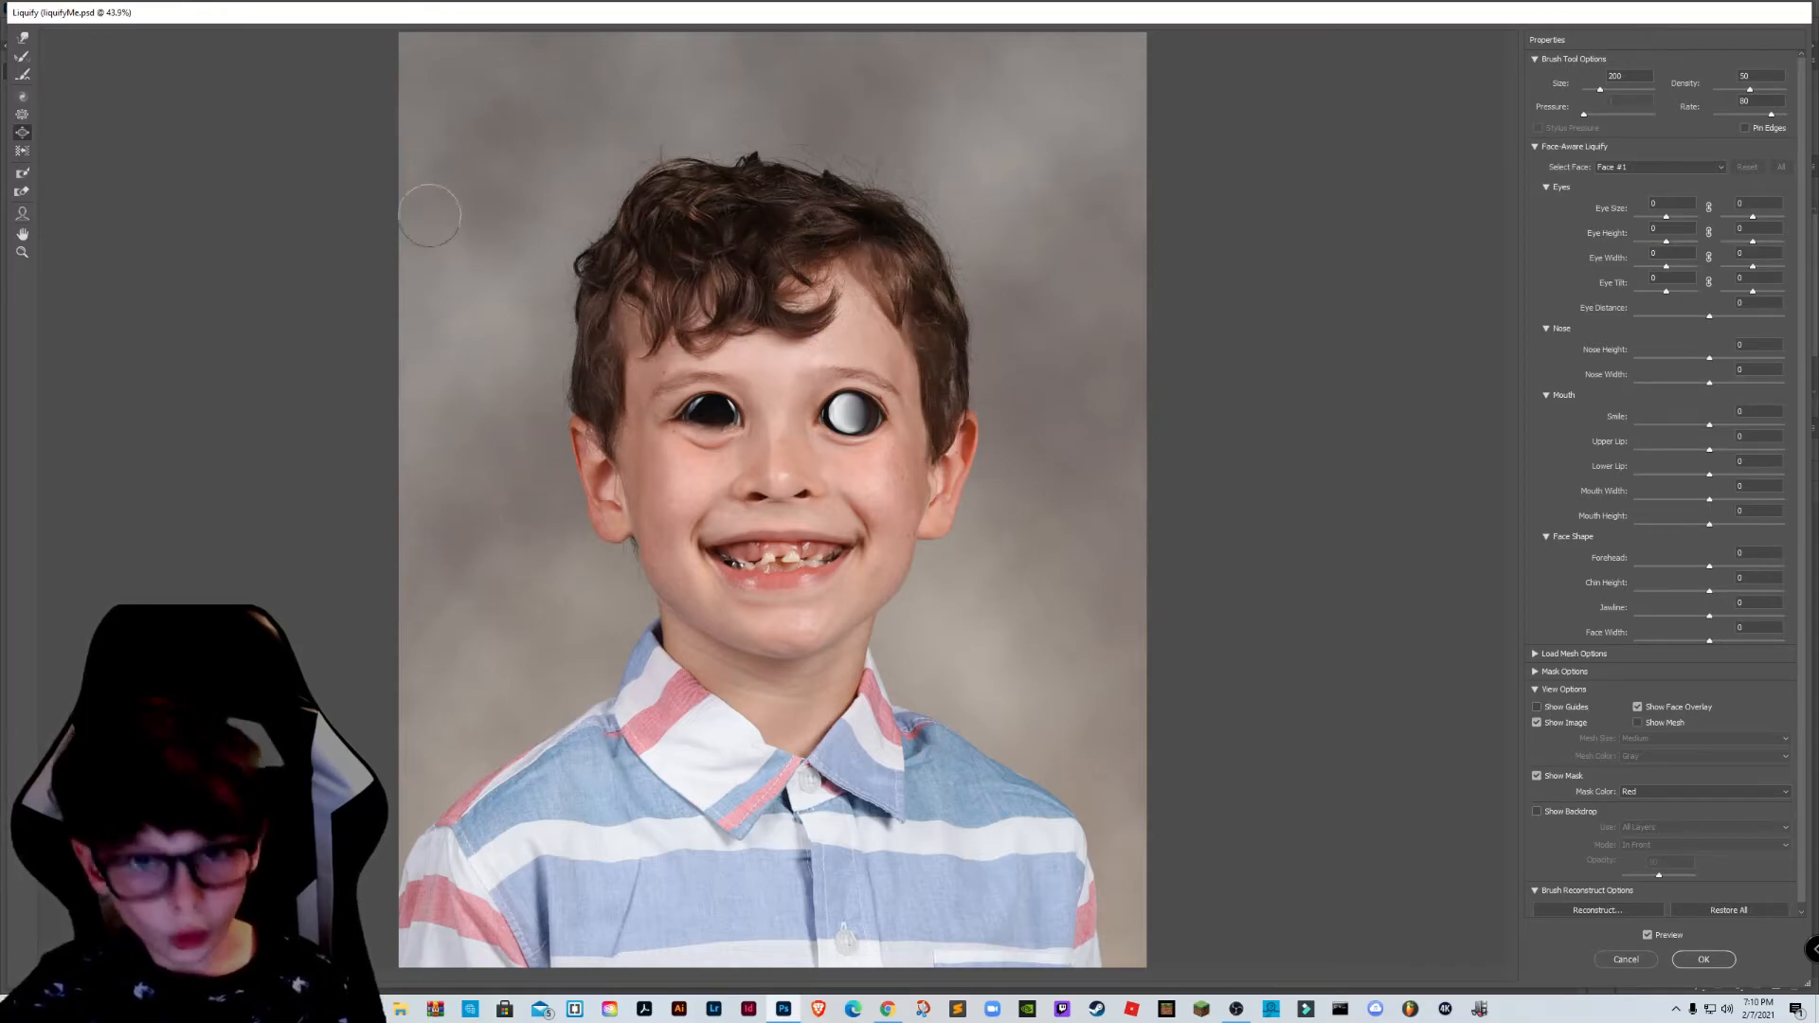
pyautogui.click(21, 117)
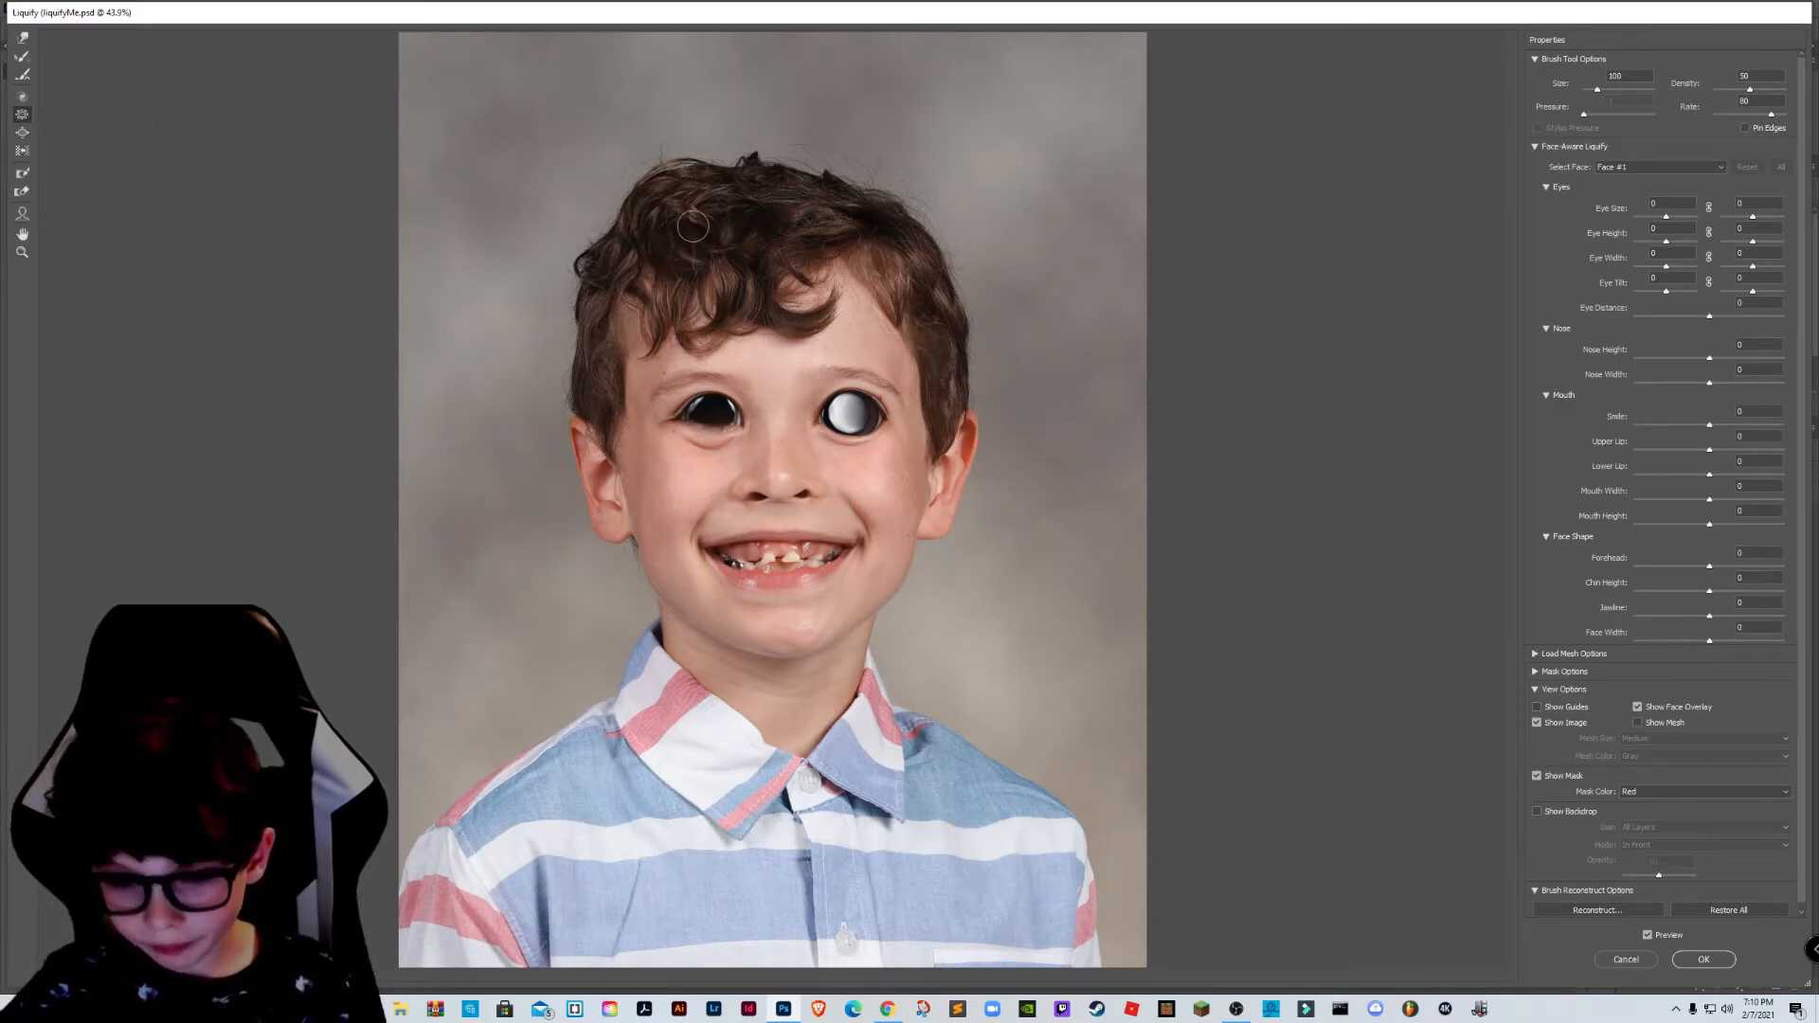
pyautogui.press(']')
pyautogui.press(']')
pyautogui.press(']')
pyautogui.press(']')
pyautogui.press(']')
pyautogui.press(']')
pyautogui.press(']')
pyautogui.press(']')
pyautogui.press(']')
pyautogui.press(']')
pyautogui.press(']')
pyautogui.press(']')
pyautogui.press(']')
pyautogui.press(']')
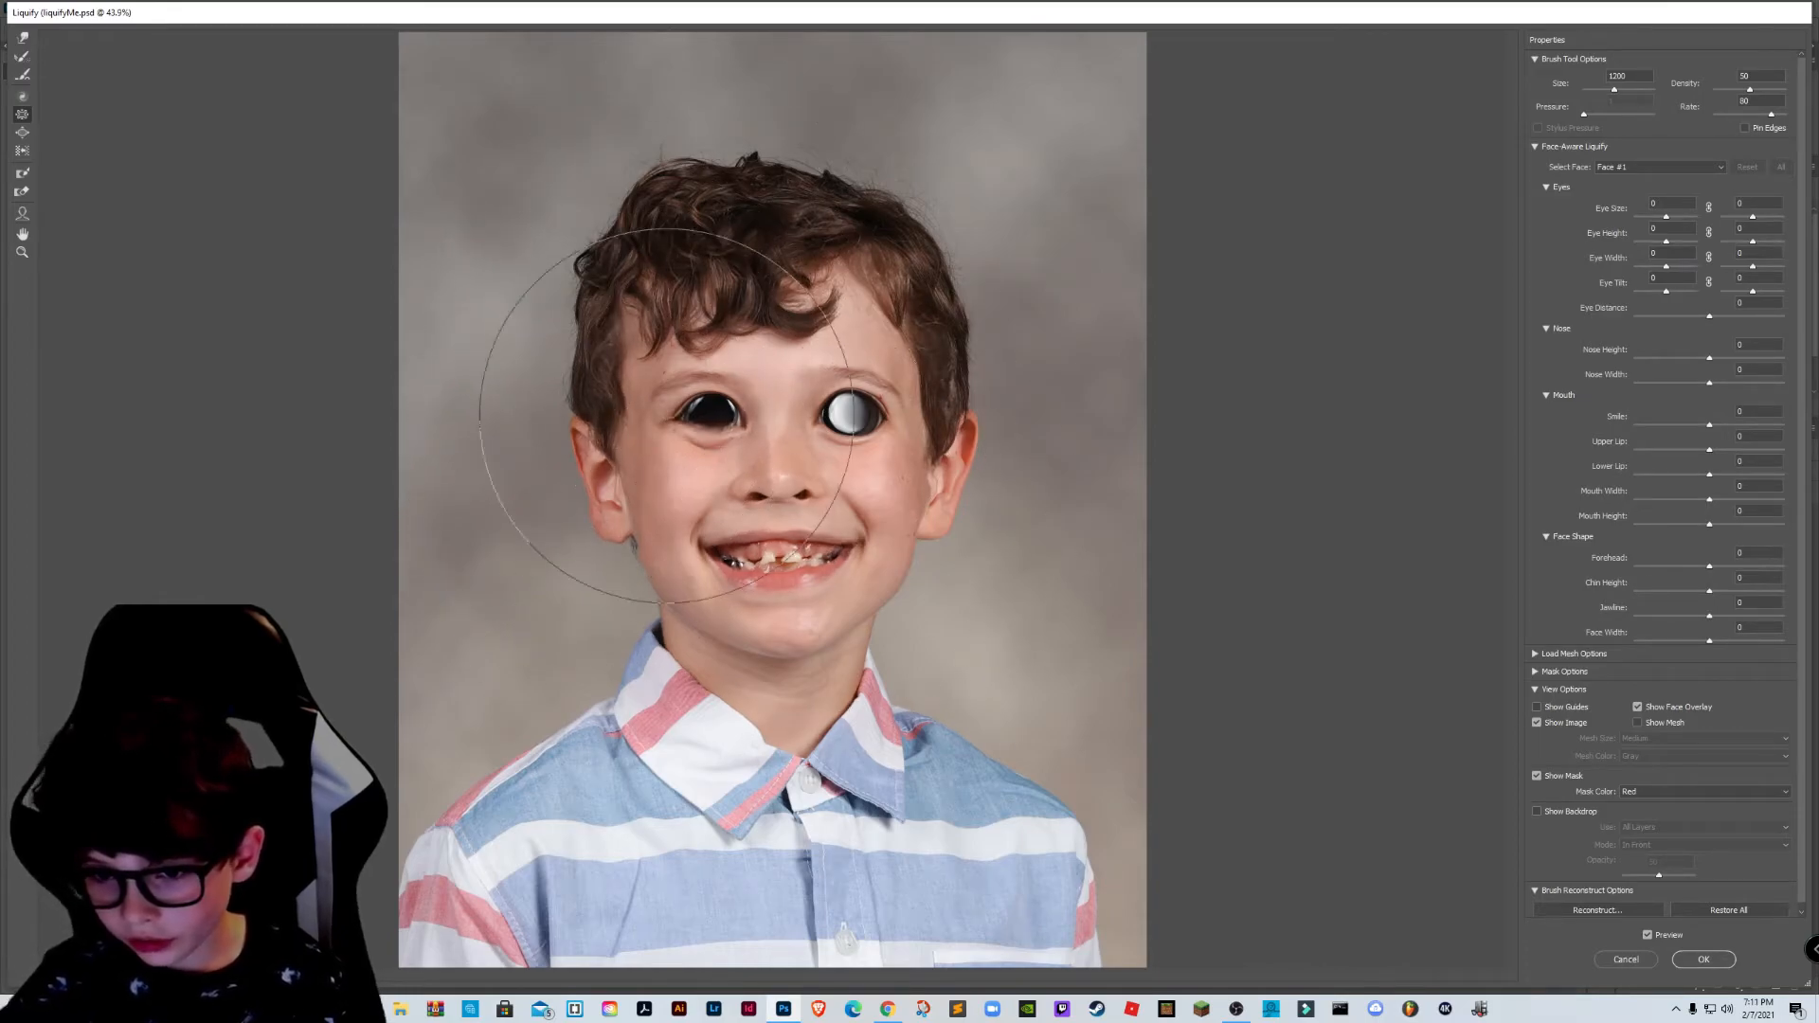
pyautogui.press(']')
pyautogui.press(']')
pyautogui.press(']')
pyautogui.press(']')
pyautogui.moveTo(771, 428)
pyautogui.mouseDown()
pyautogui.moveTo(774, 473)
pyautogui.moveTo(799, 477)
pyautogui.moveTo(776, 420)
pyautogui.moveTo(849, 401)
pyautogui.moveTo(813, 404)
pyautogui.moveTo(782, 445)
pyautogui.moveTo(699, 398)
pyautogui.mouseUp()
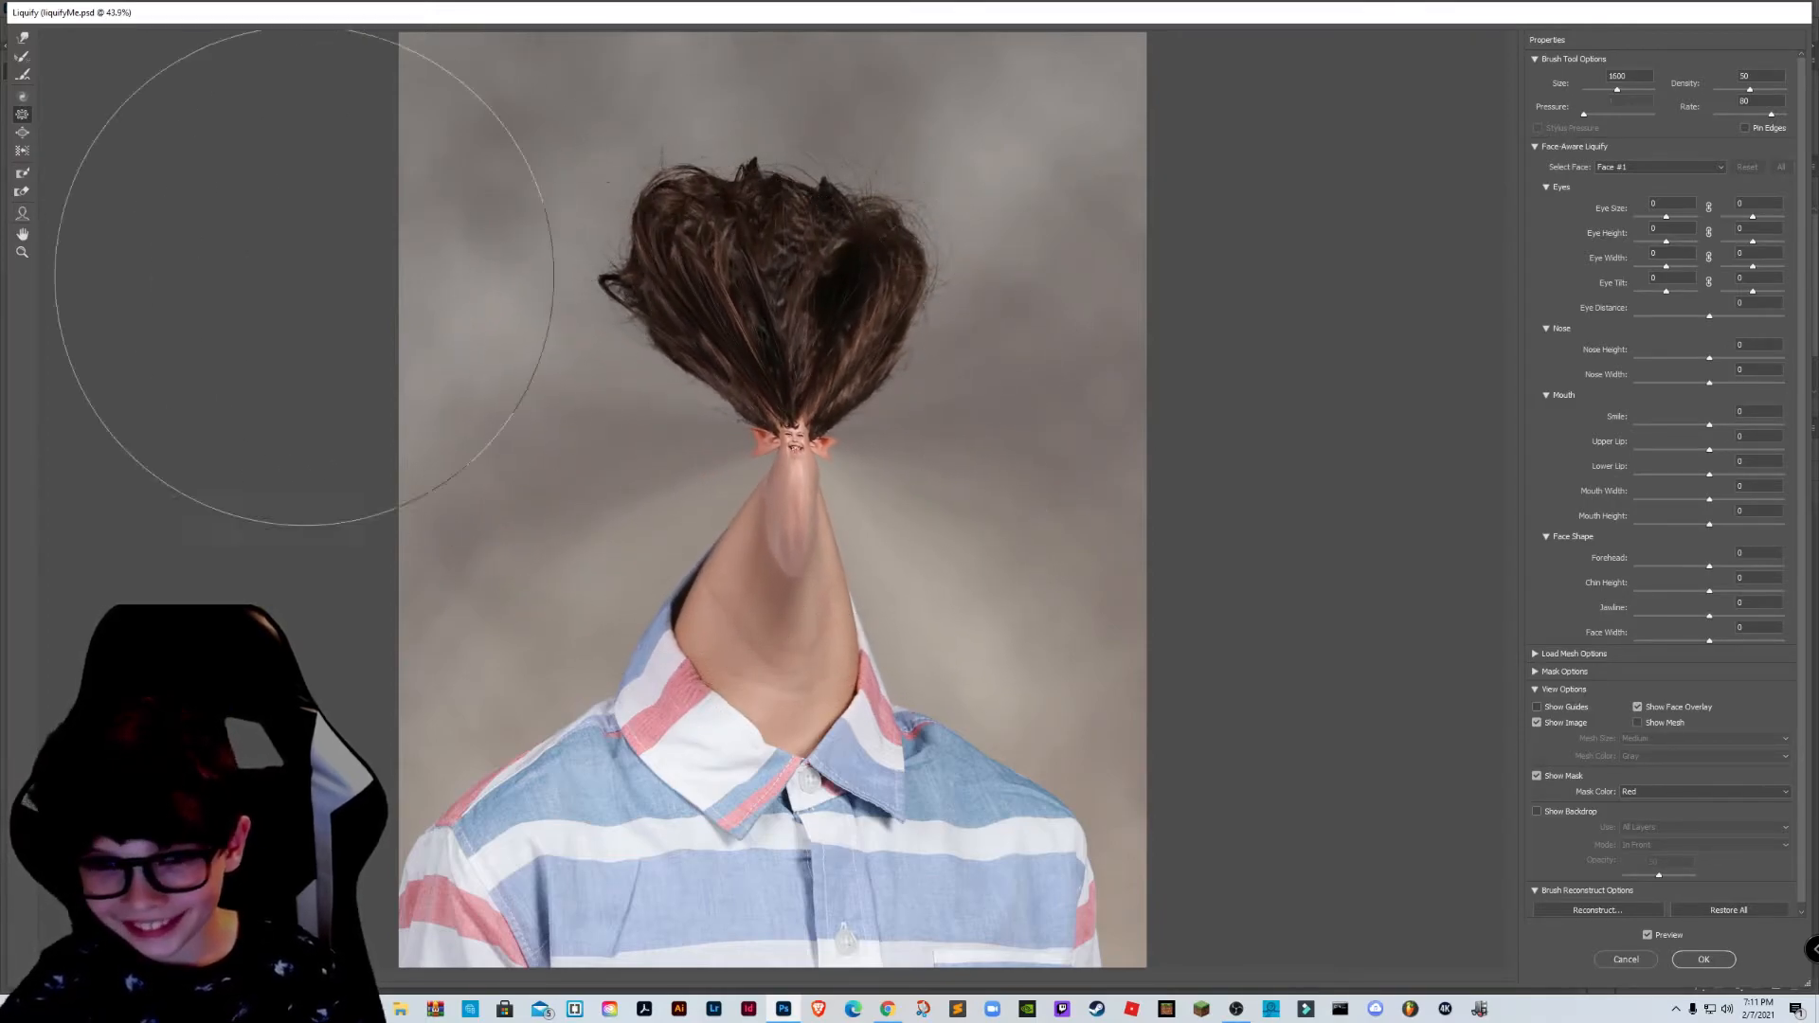
# Step: Bloat the shrunken face at brush size 200, and restore the original portrait
pyautogui.press('b')
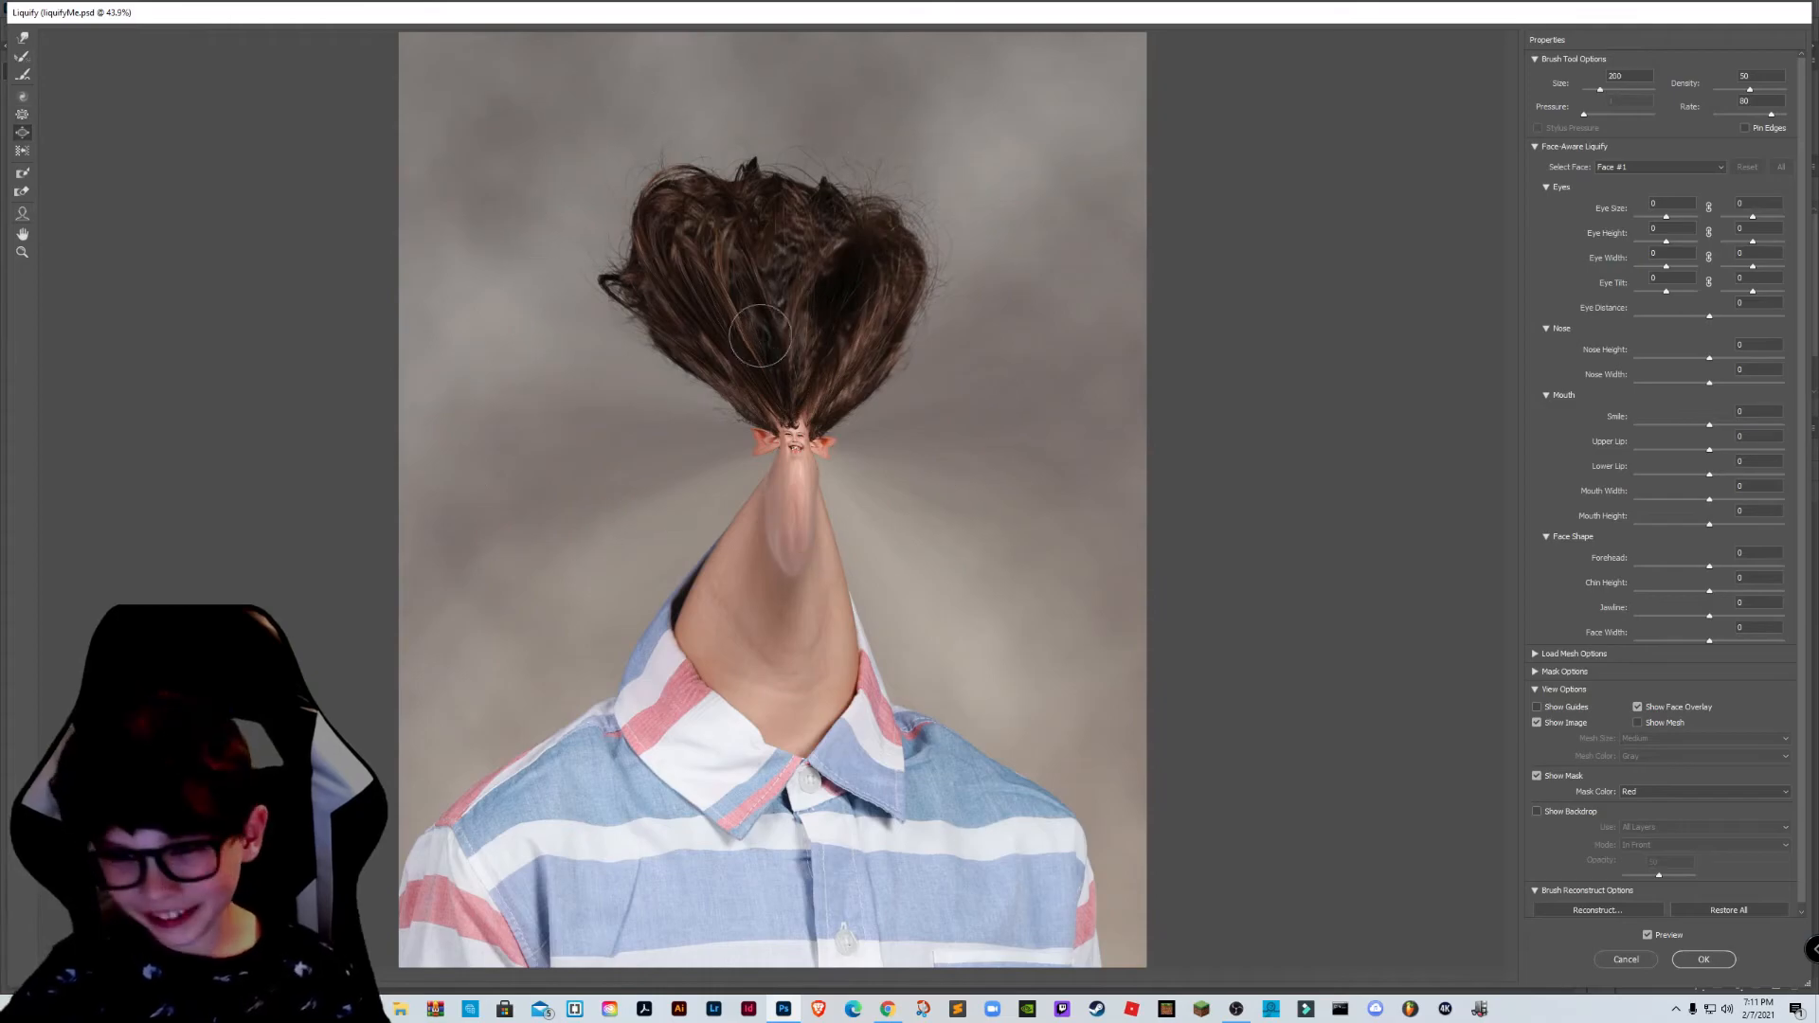
pyautogui.moveTo(805, 447); pyautogui.dragTo(798, 442)
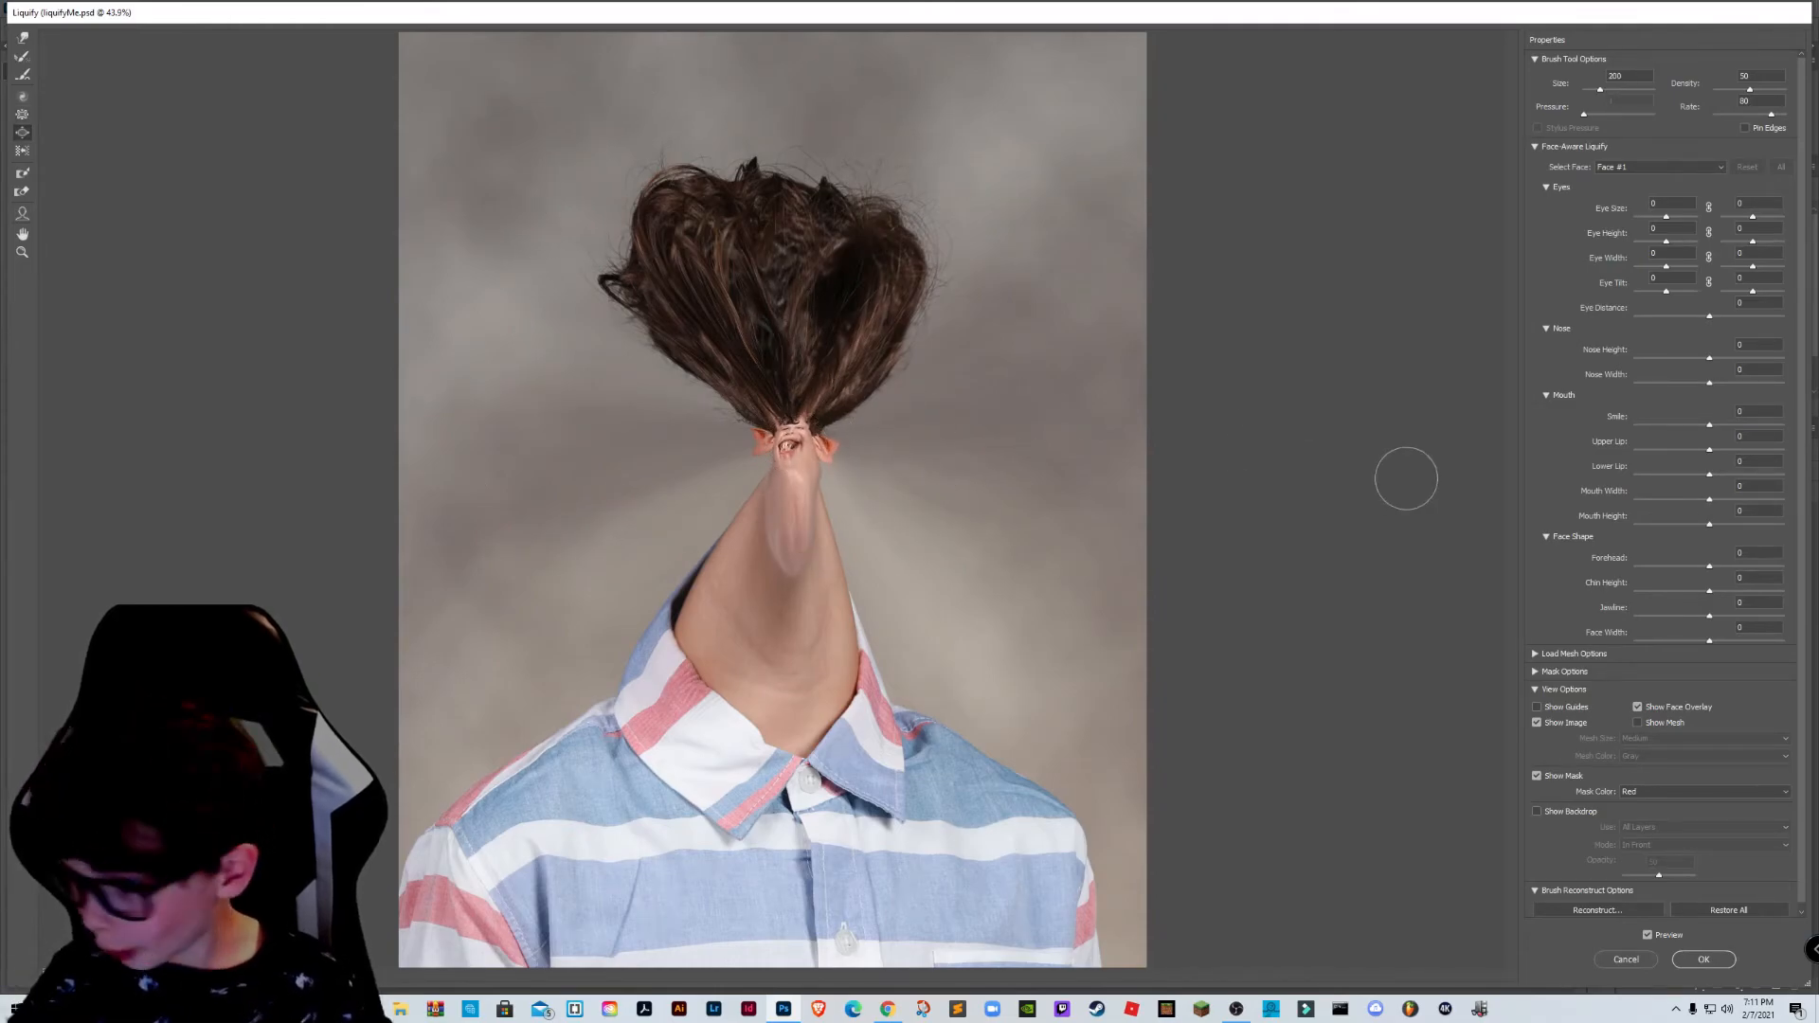
pyautogui.click(1702, 912)
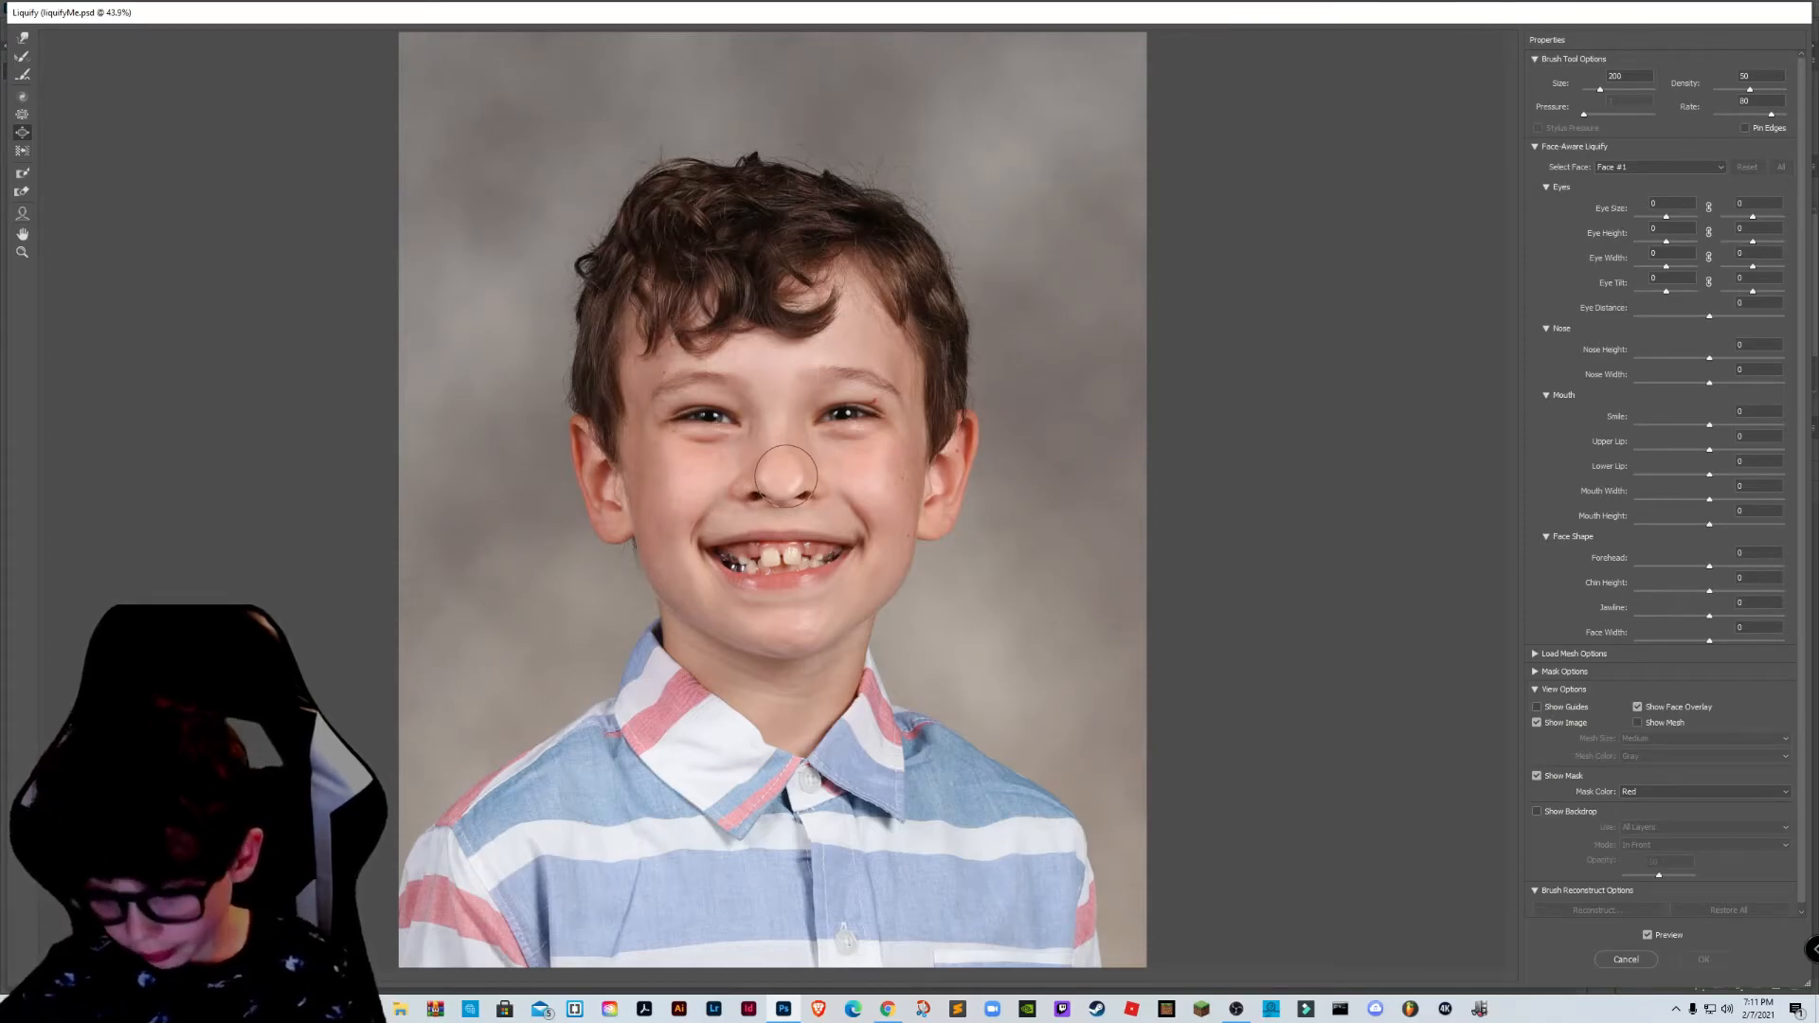
# Step: Bloat the nose area at brush size 200, then the whole face into a blank disc at size 1600
pyautogui.moveTo(779, 472)
pyautogui.mouseDown()
pyautogui.moveTo(796, 475)
pyautogui.moveTo(748, 412)
pyautogui.mouseUp()
pyautogui.press(']')
pyautogui.press(']')
pyautogui.press(']')
pyautogui.press(']')
pyautogui.press(']')
pyautogui.press(']')
pyautogui.press(']')
pyautogui.press(']')
pyautogui.press(']')
pyautogui.press(']')
pyautogui.press(']')
pyautogui.press(']')
pyautogui.moveTo(700, 495)
pyautogui.mouseDown()
pyautogui.moveTo(816, 455)
pyautogui.moveTo(753, 493)
pyautogui.mouseUp()
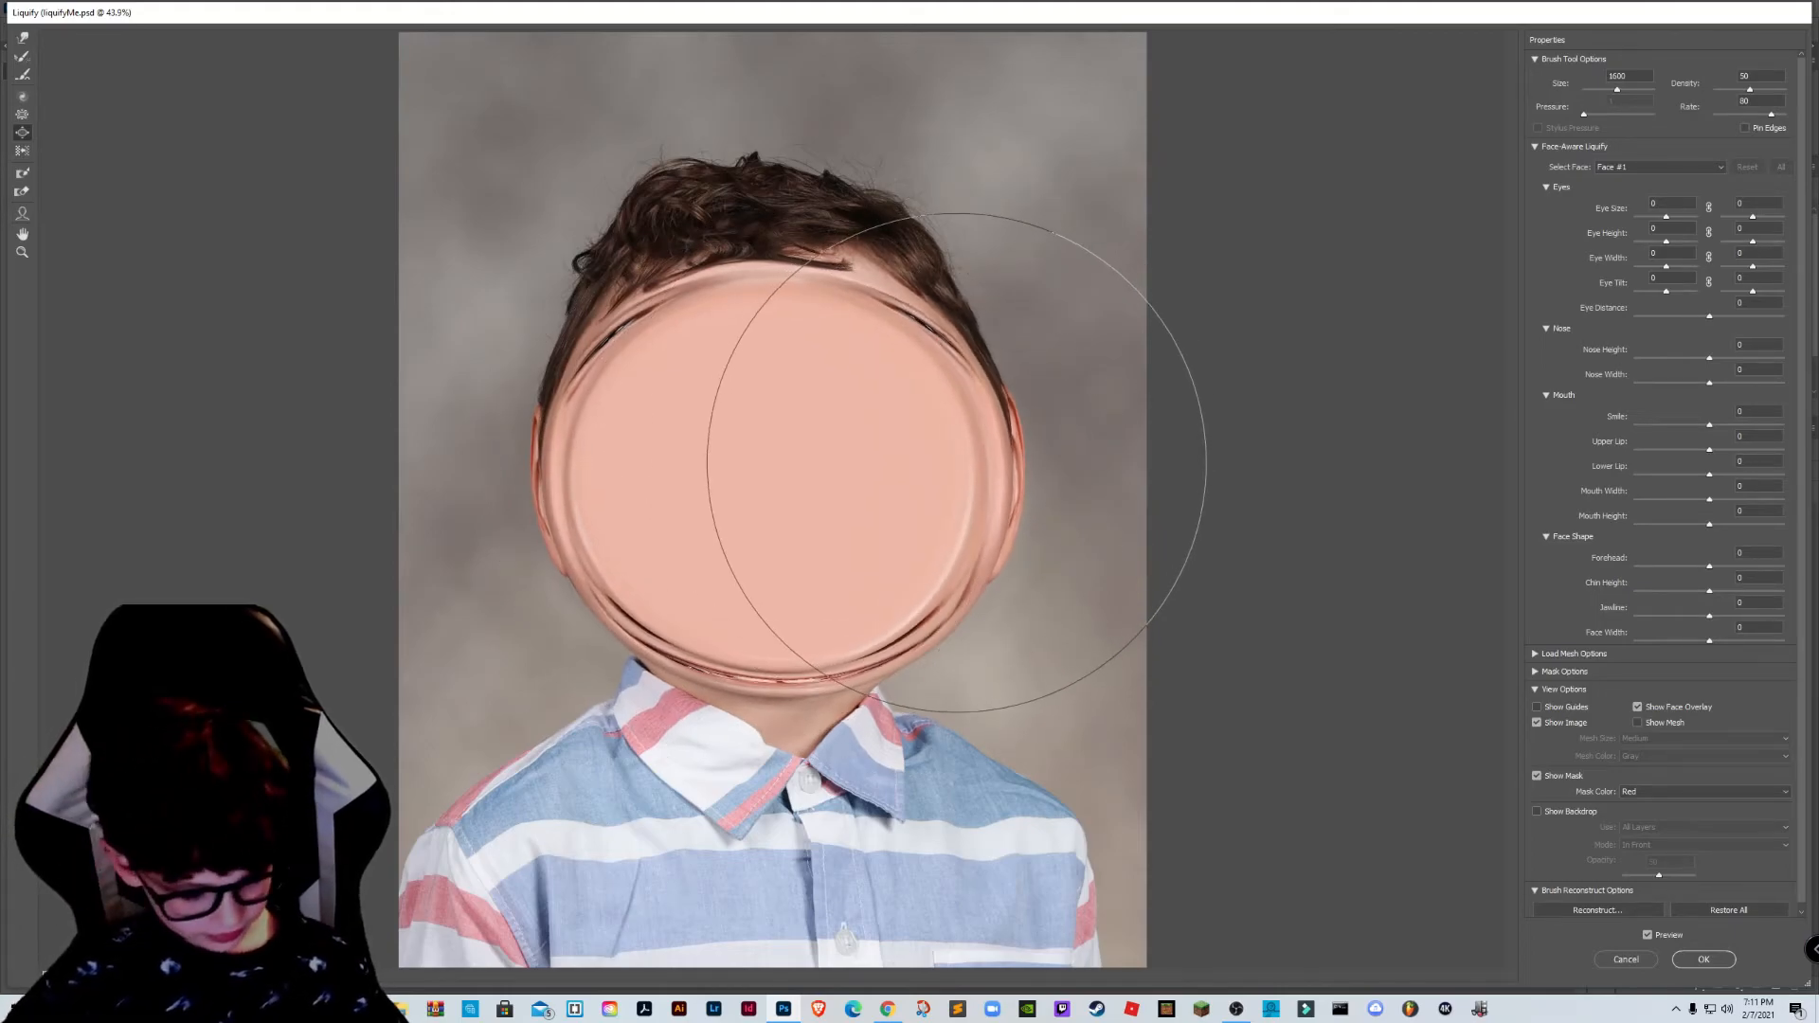
# Step: Pucker the bloated face inward at brush size 1600 and apply the Liquify filter
pyautogui.press('s')
pyautogui.moveTo(936, 485)
pyautogui.mouseDown()
pyautogui.moveTo(644, 492)
pyautogui.moveTo(840, 502)
pyautogui.moveTo(881, 531)
pyautogui.mouseUp()
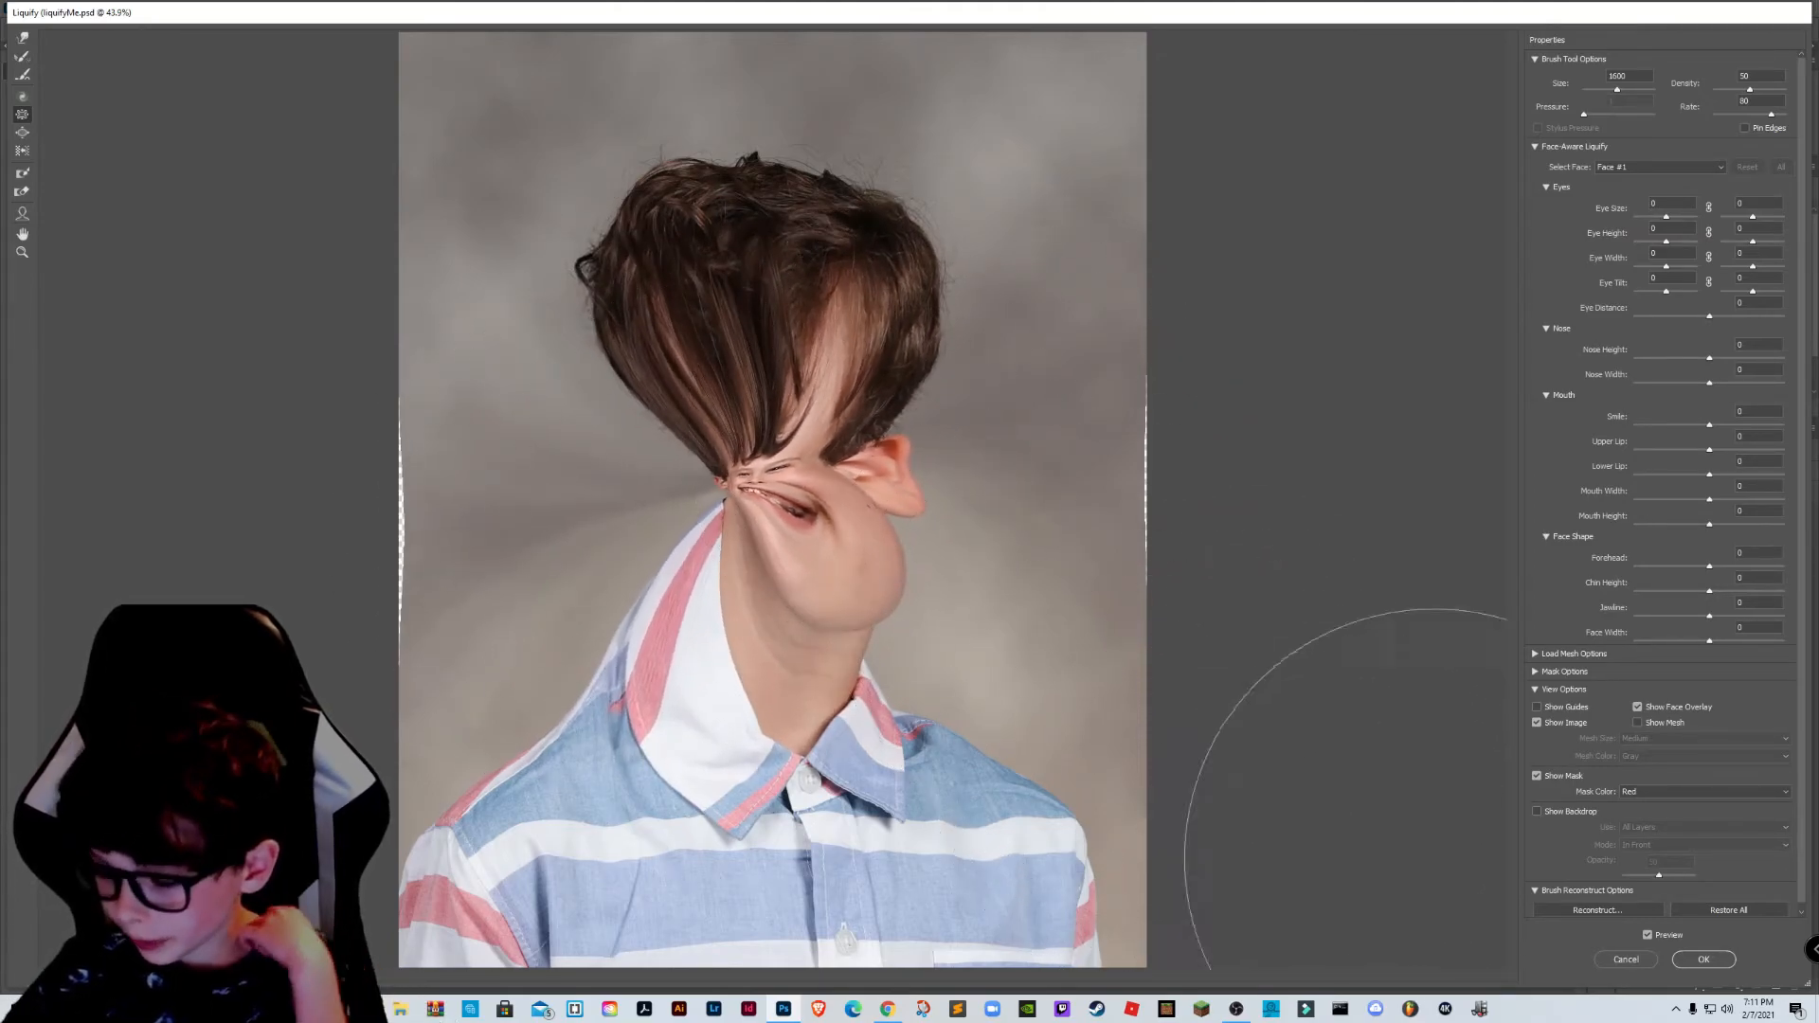
pyautogui.click(1703, 959)
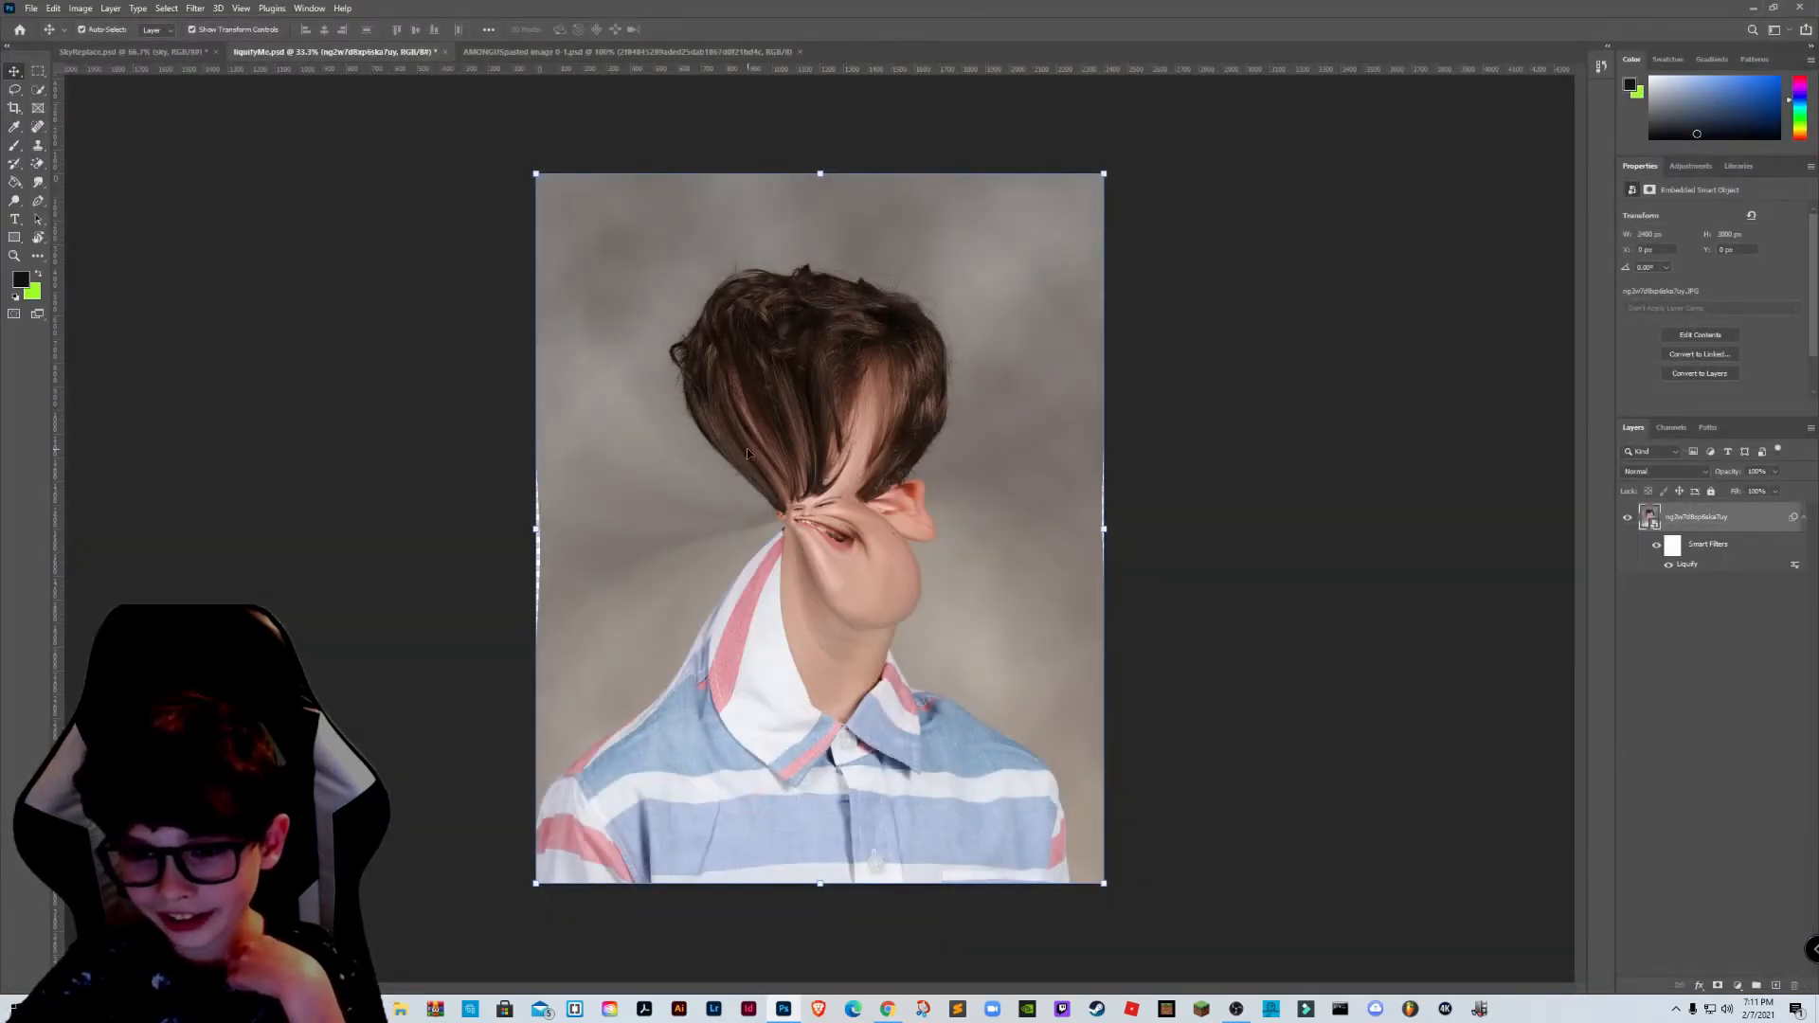
# Step: Switch to the Among Us document and select the Minecraft character on the white background with the Quick Selection tool
pyautogui.click(536, 52)
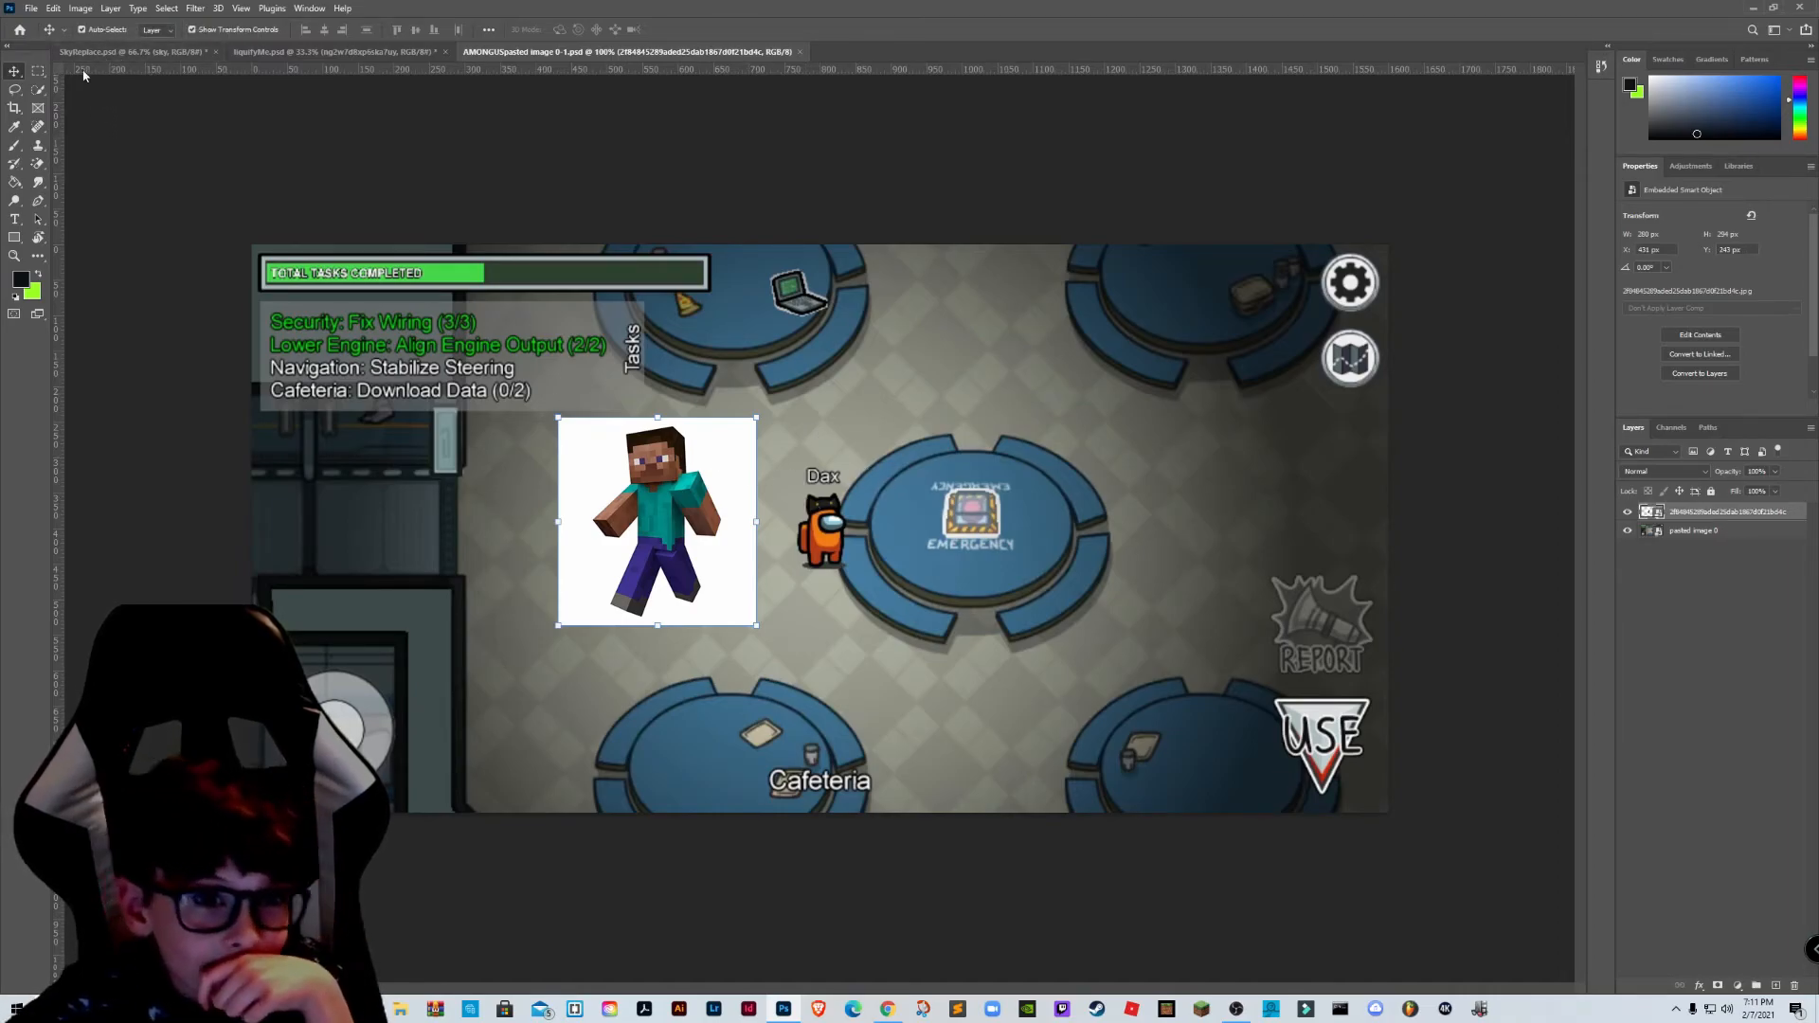
pyautogui.click(42, 91)
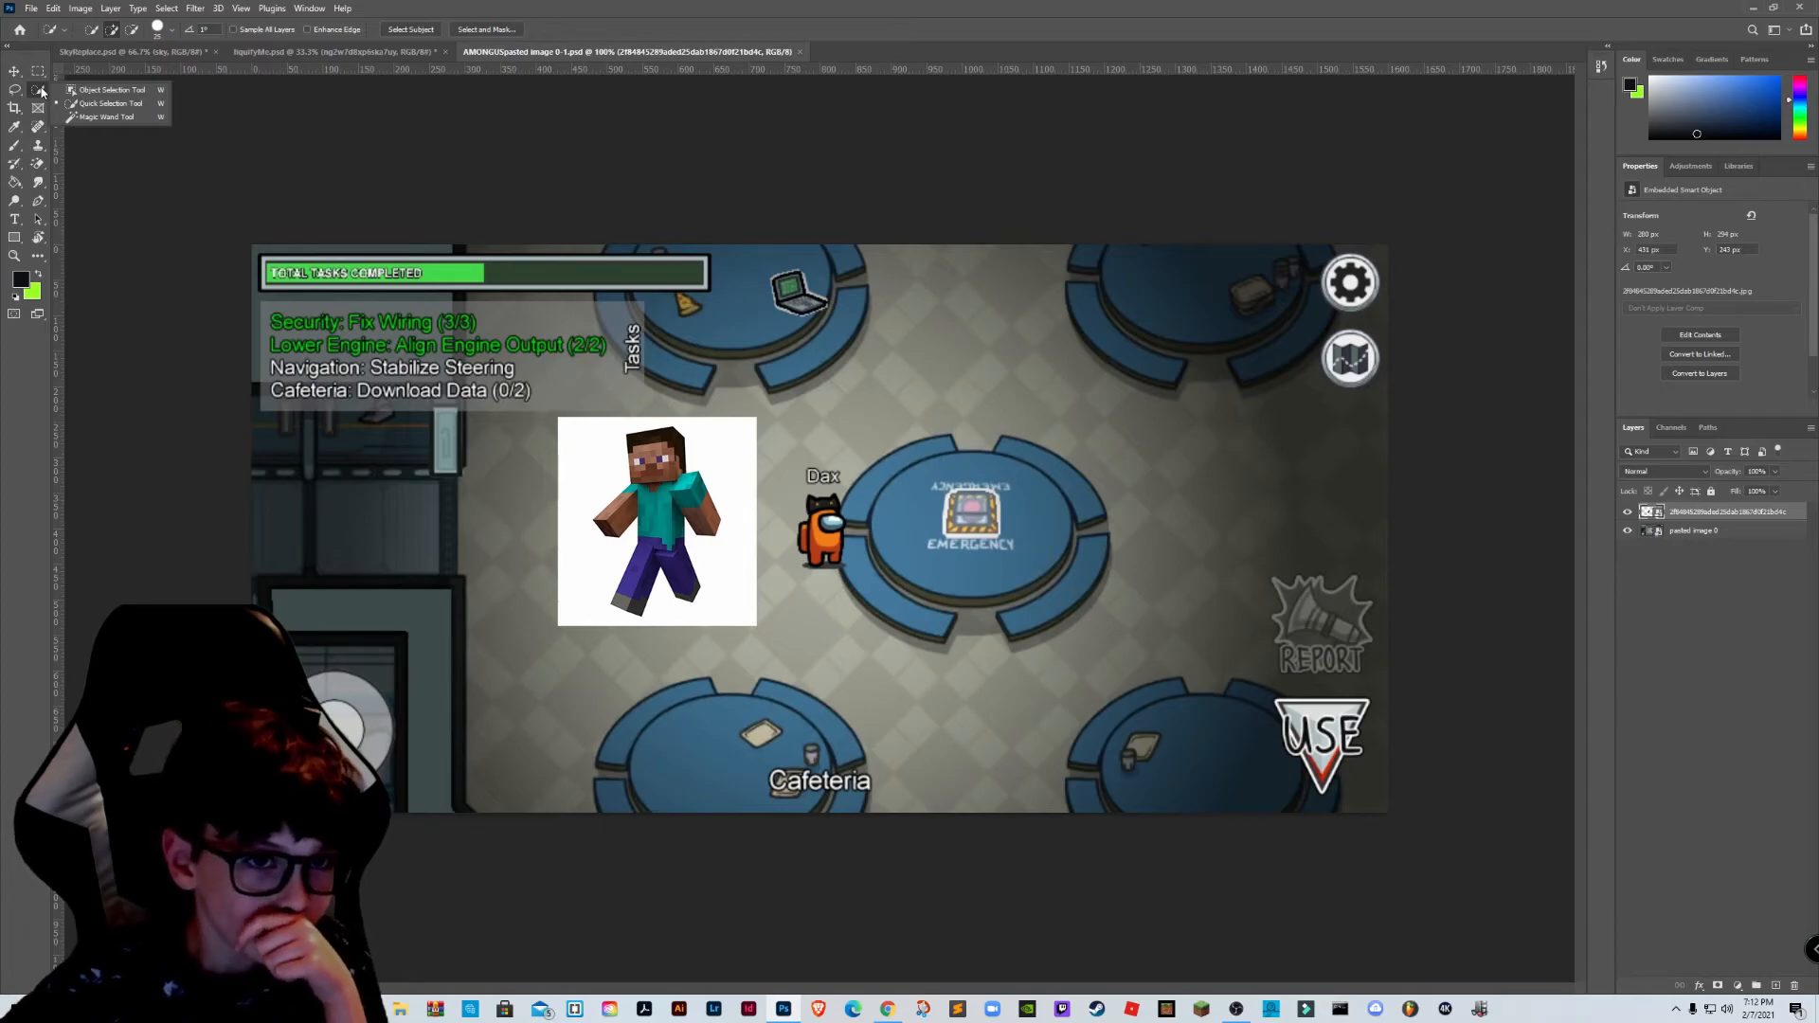
pyautogui.click(42, 91)
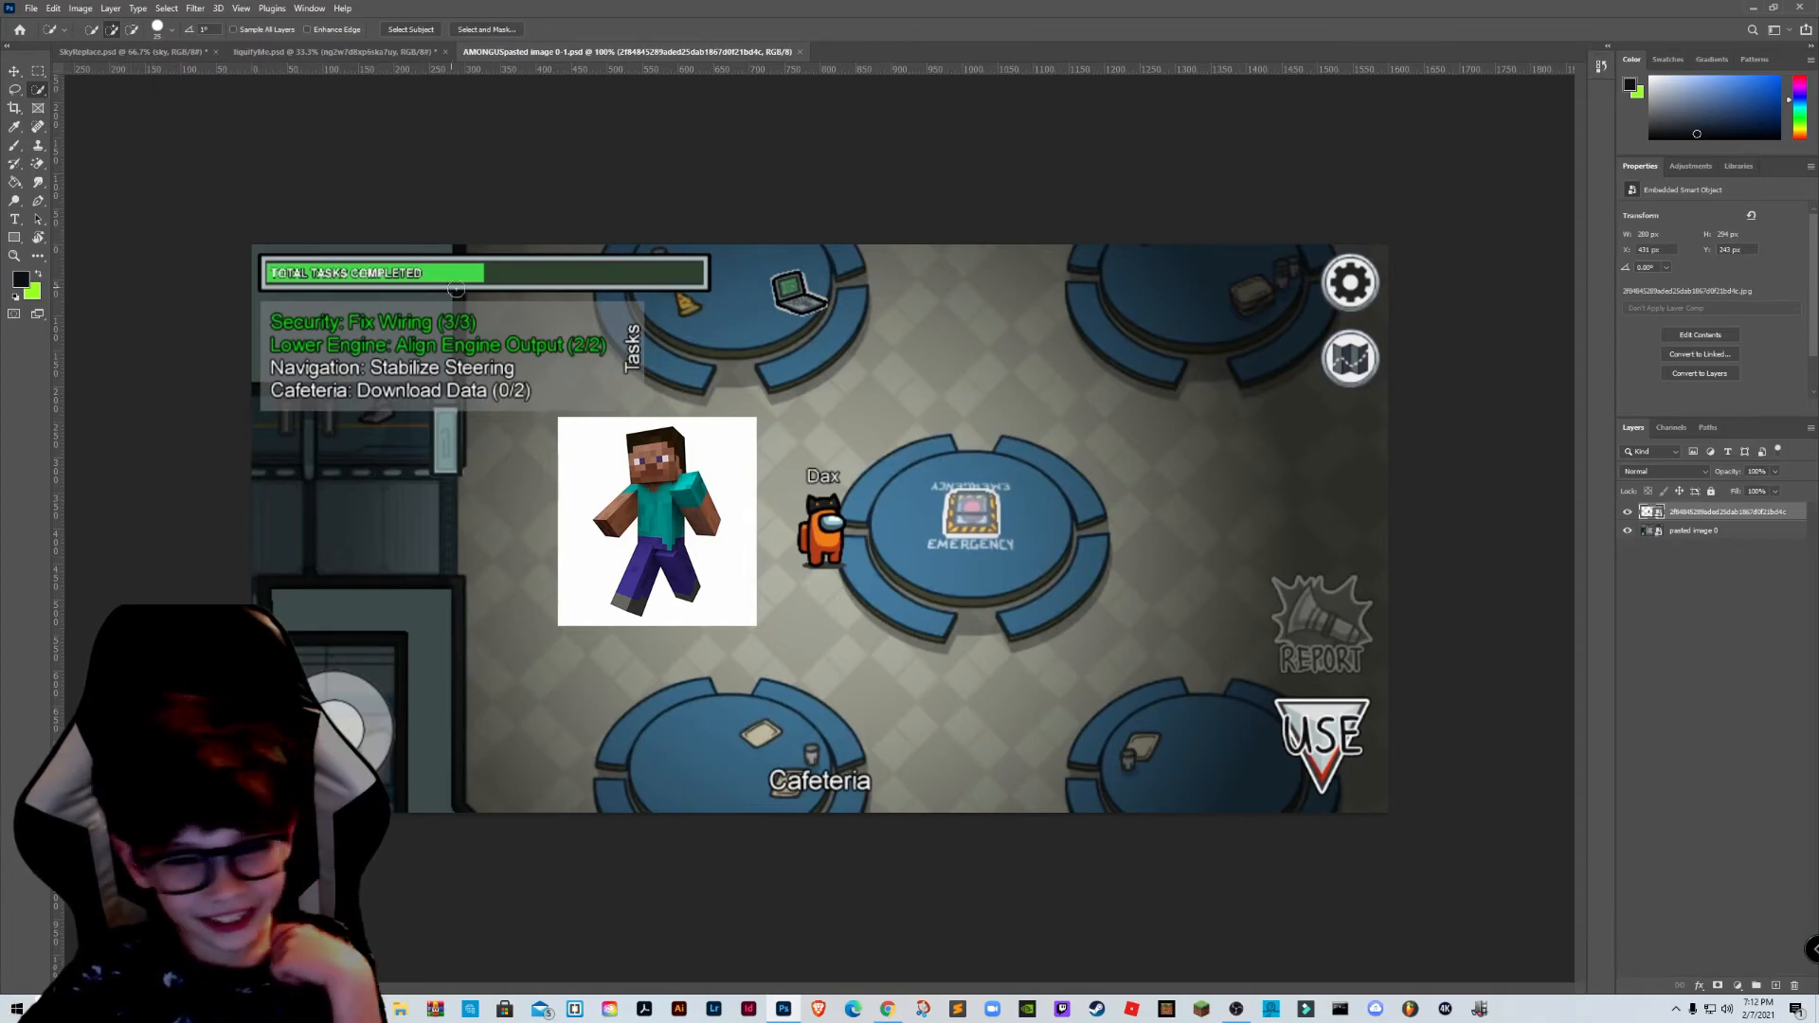
pyautogui.moveTo(721, 500)
pyautogui.mouseDown()
pyautogui.moveTo(706, 484)
pyautogui.moveTo(619, 518)
pyautogui.moveTo(674, 572)
pyautogui.mouseUp()
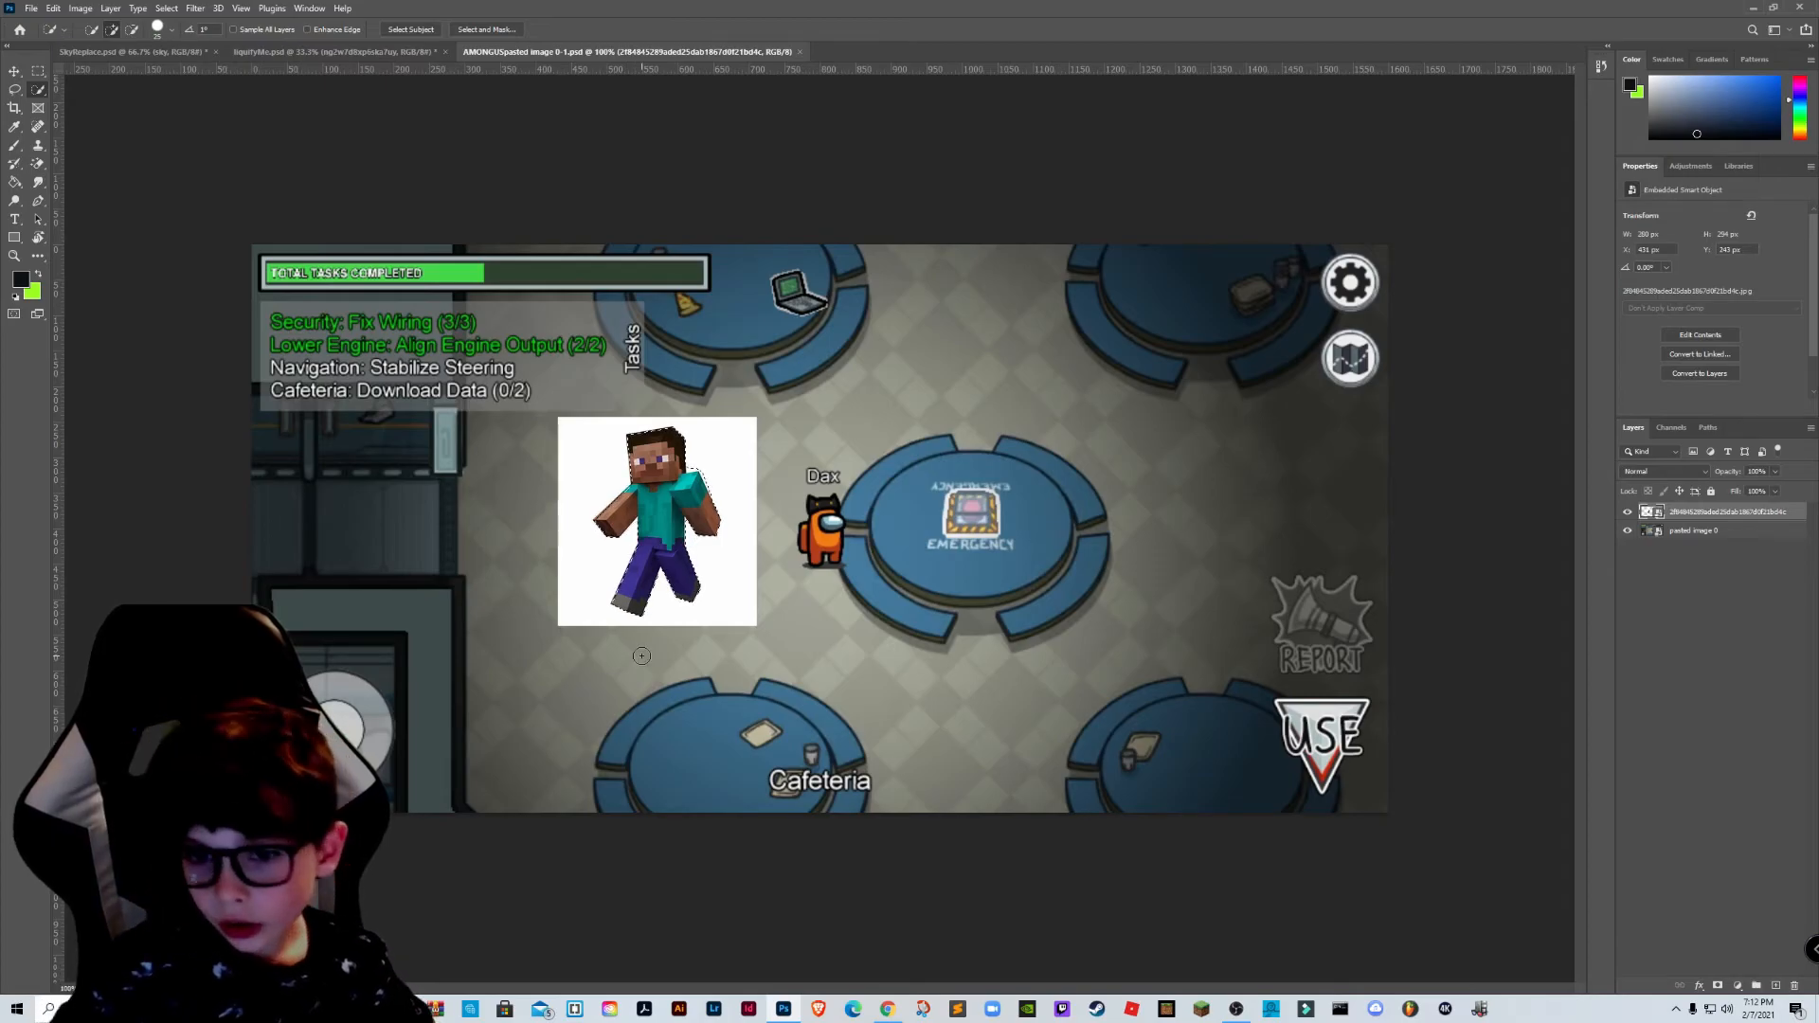
# Step: Copy the selected Minecraft character onto its own layer and hide the original white-background image layer
pyautogui.press('j')
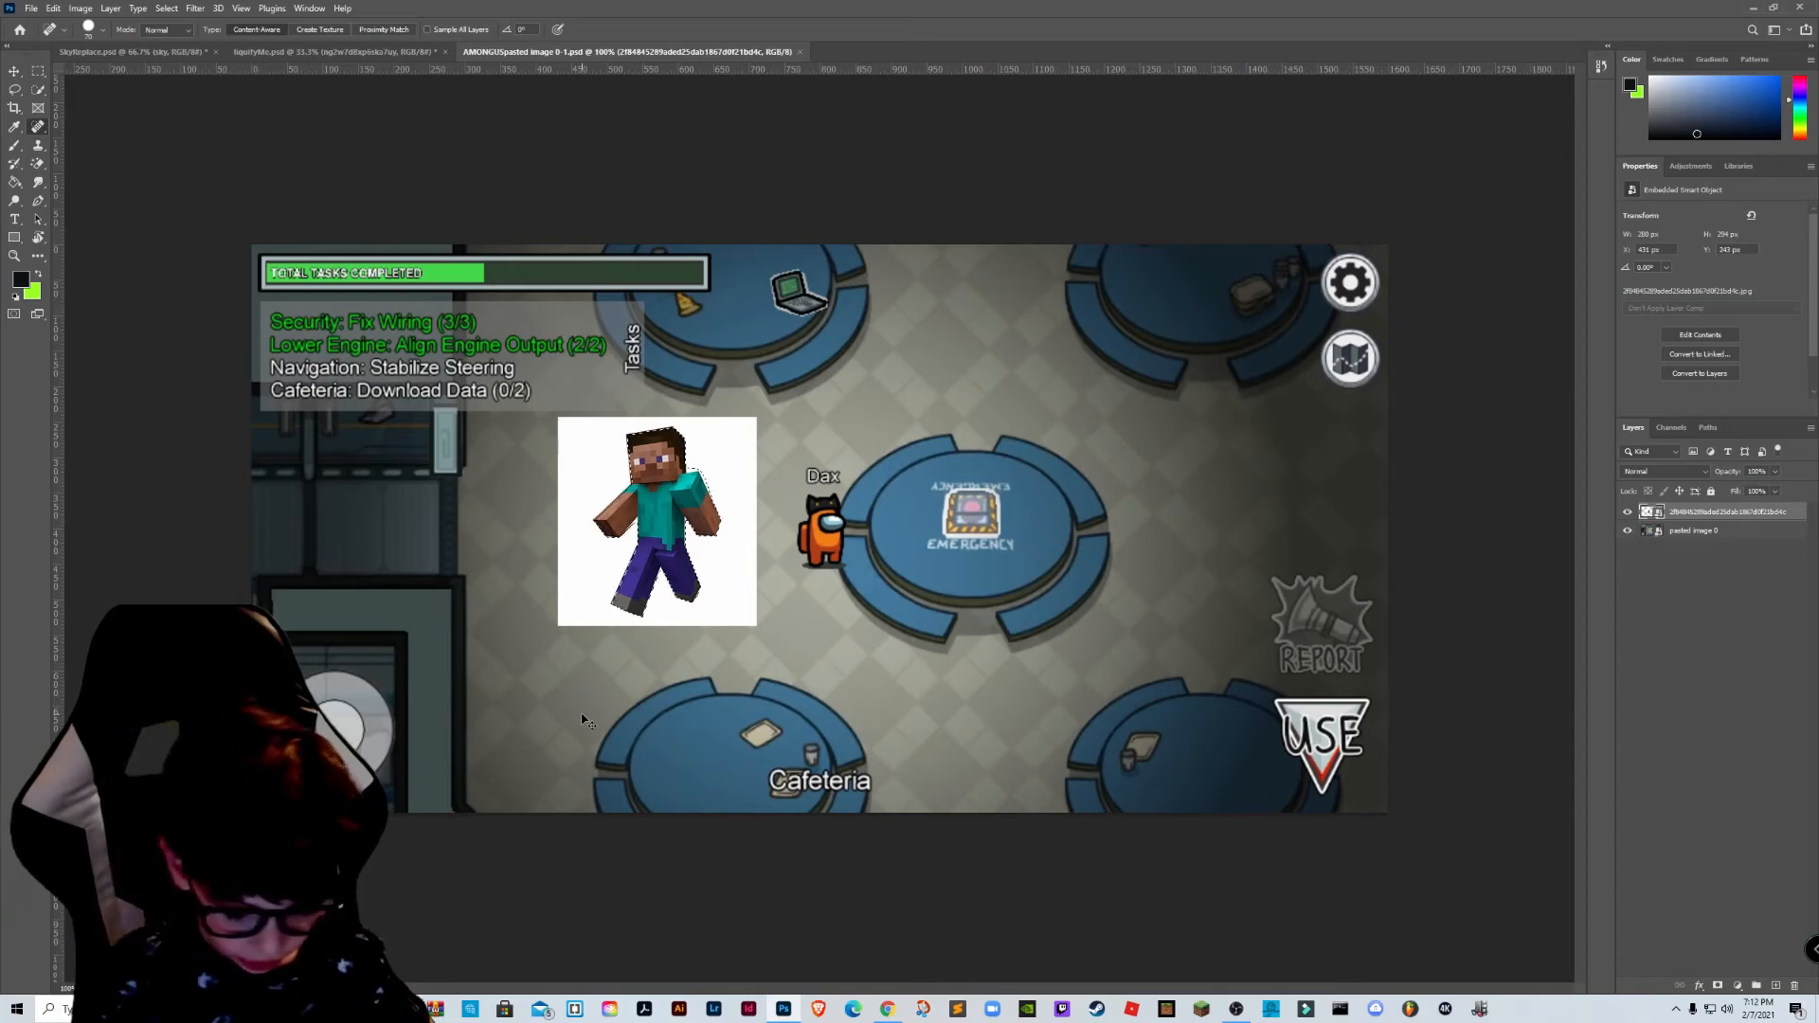
pyautogui.hotkey('ctrl', 'j')
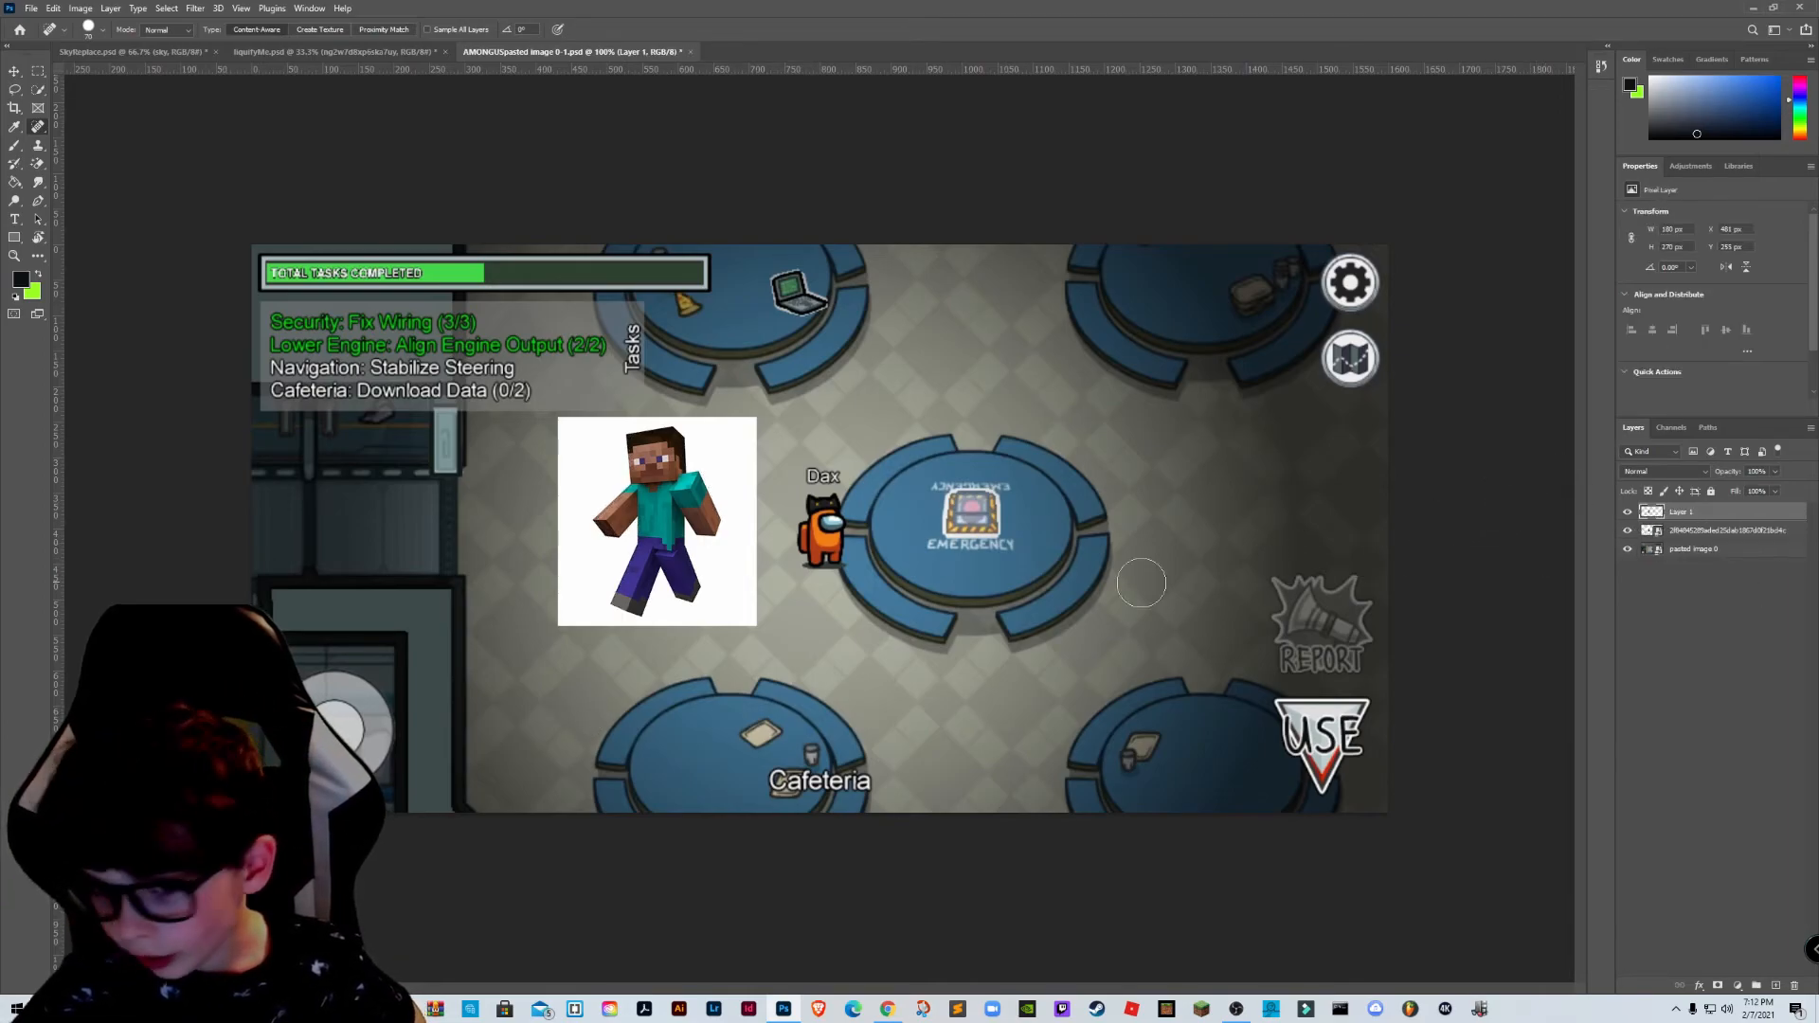
pyautogui.click(1629, 530)
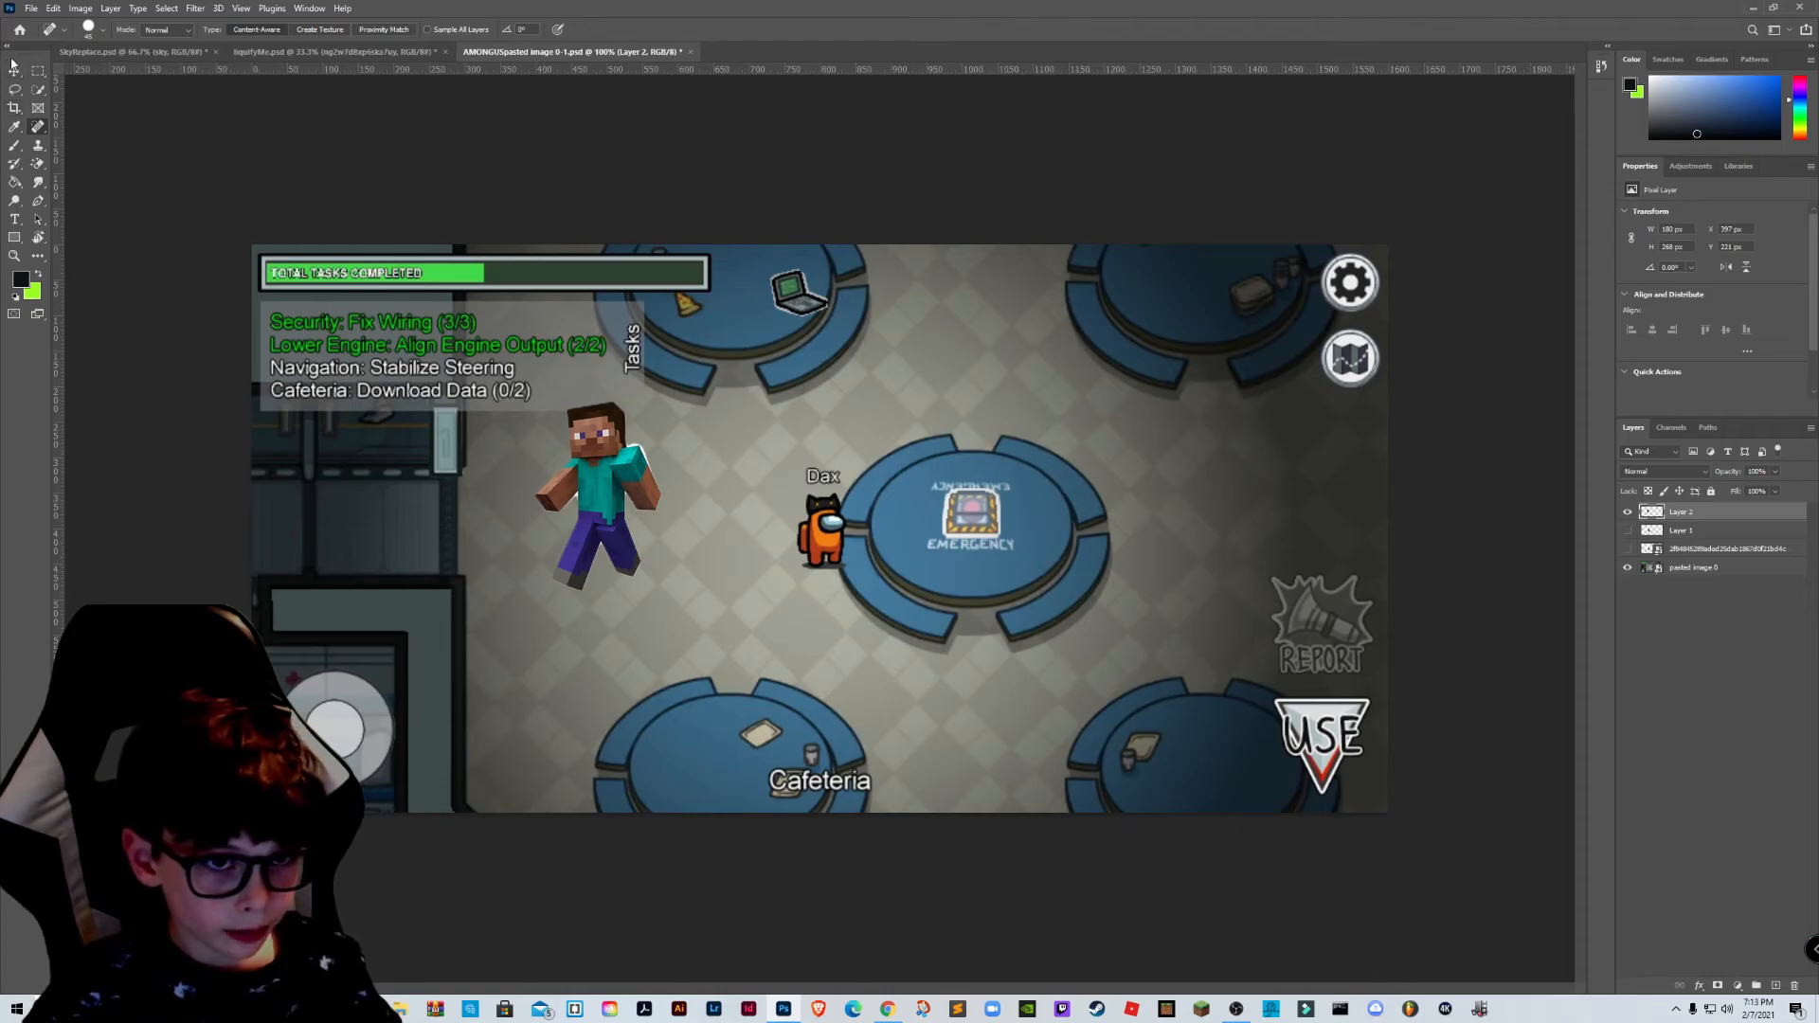
# Step: Duplicate the cut-out Minecraft character layer ten times
pyautogui.click(17, 71)
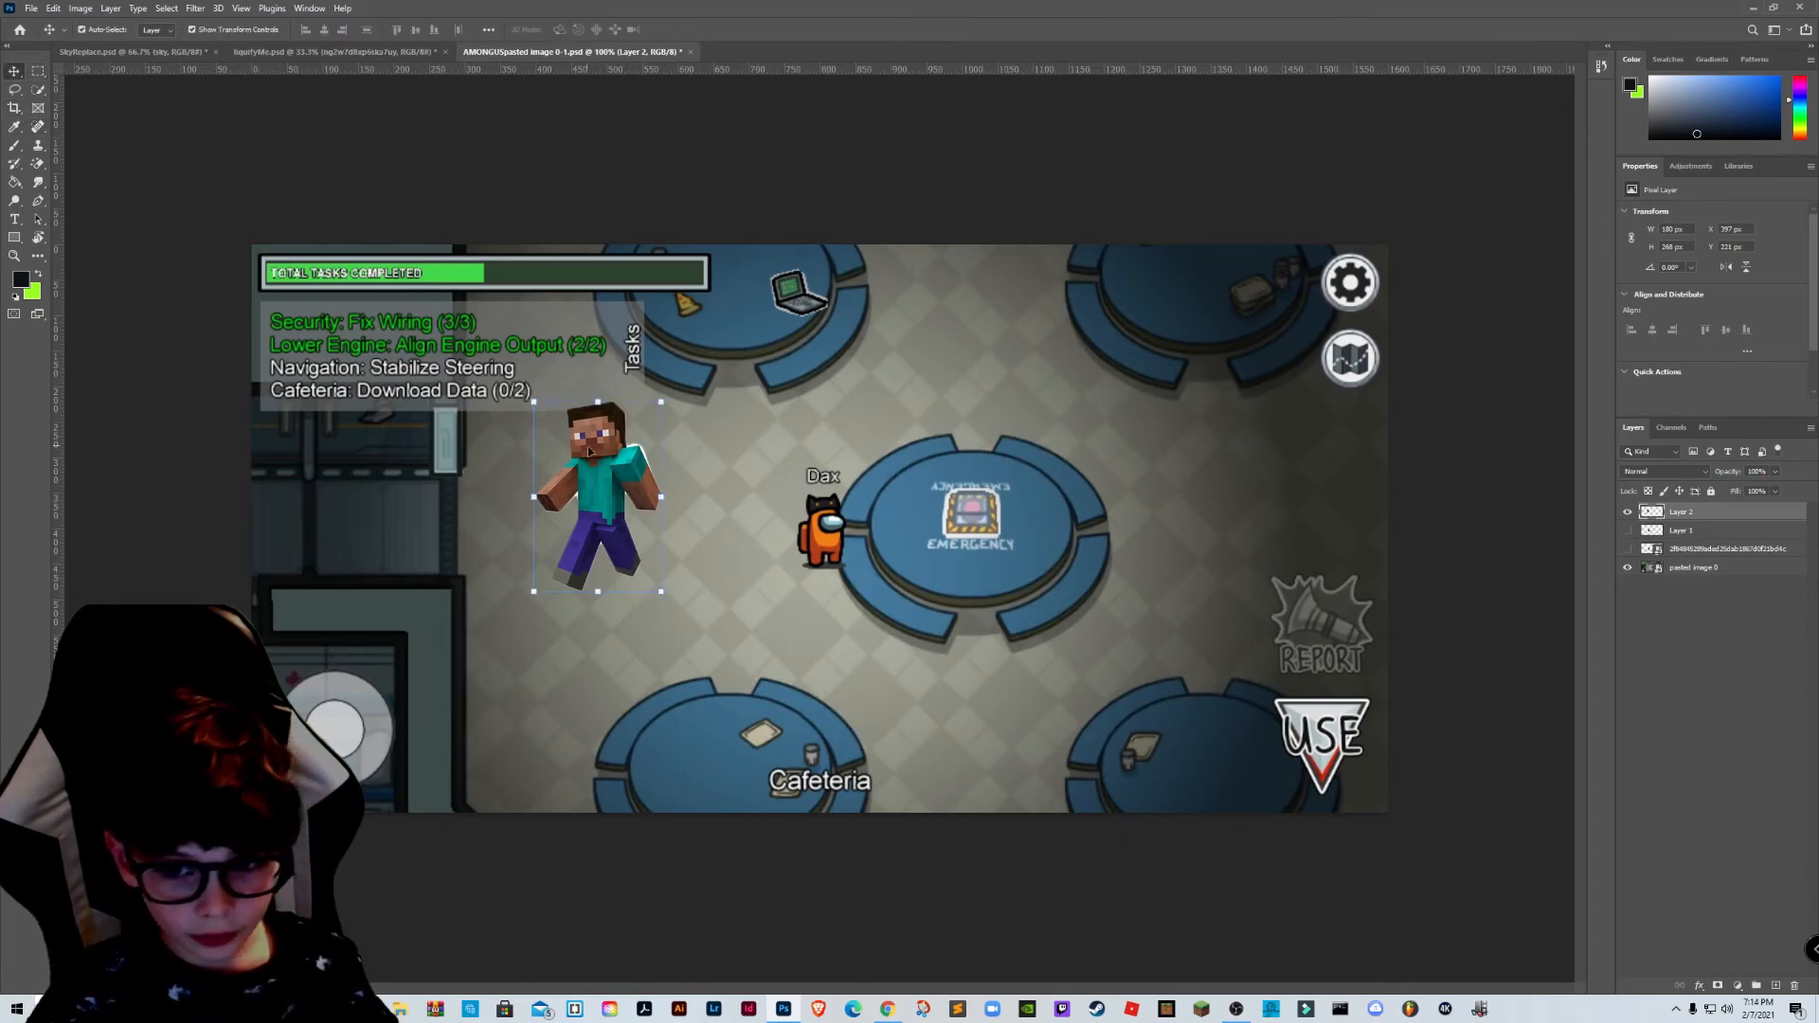
pyautogui.hotkey('ctrl', 'j')
pyautogui.hotkey('ctrl', 'j')
pyautogui.hotkey('ctrl', 'j')
pyautogui.hotkey('ctrl', 'j')
pyautogui.hotkey('ctrl', 'j')
pyautogui.hotkey('ctrl', 'j')
pyautogui.hotkey('ctrl', 'j')
pyautogui.hotkey('ctrl', 'j')
pyautogui.hotkey('ctrl', 'j')
pyautogui.hotkey('ctrl', 'j')
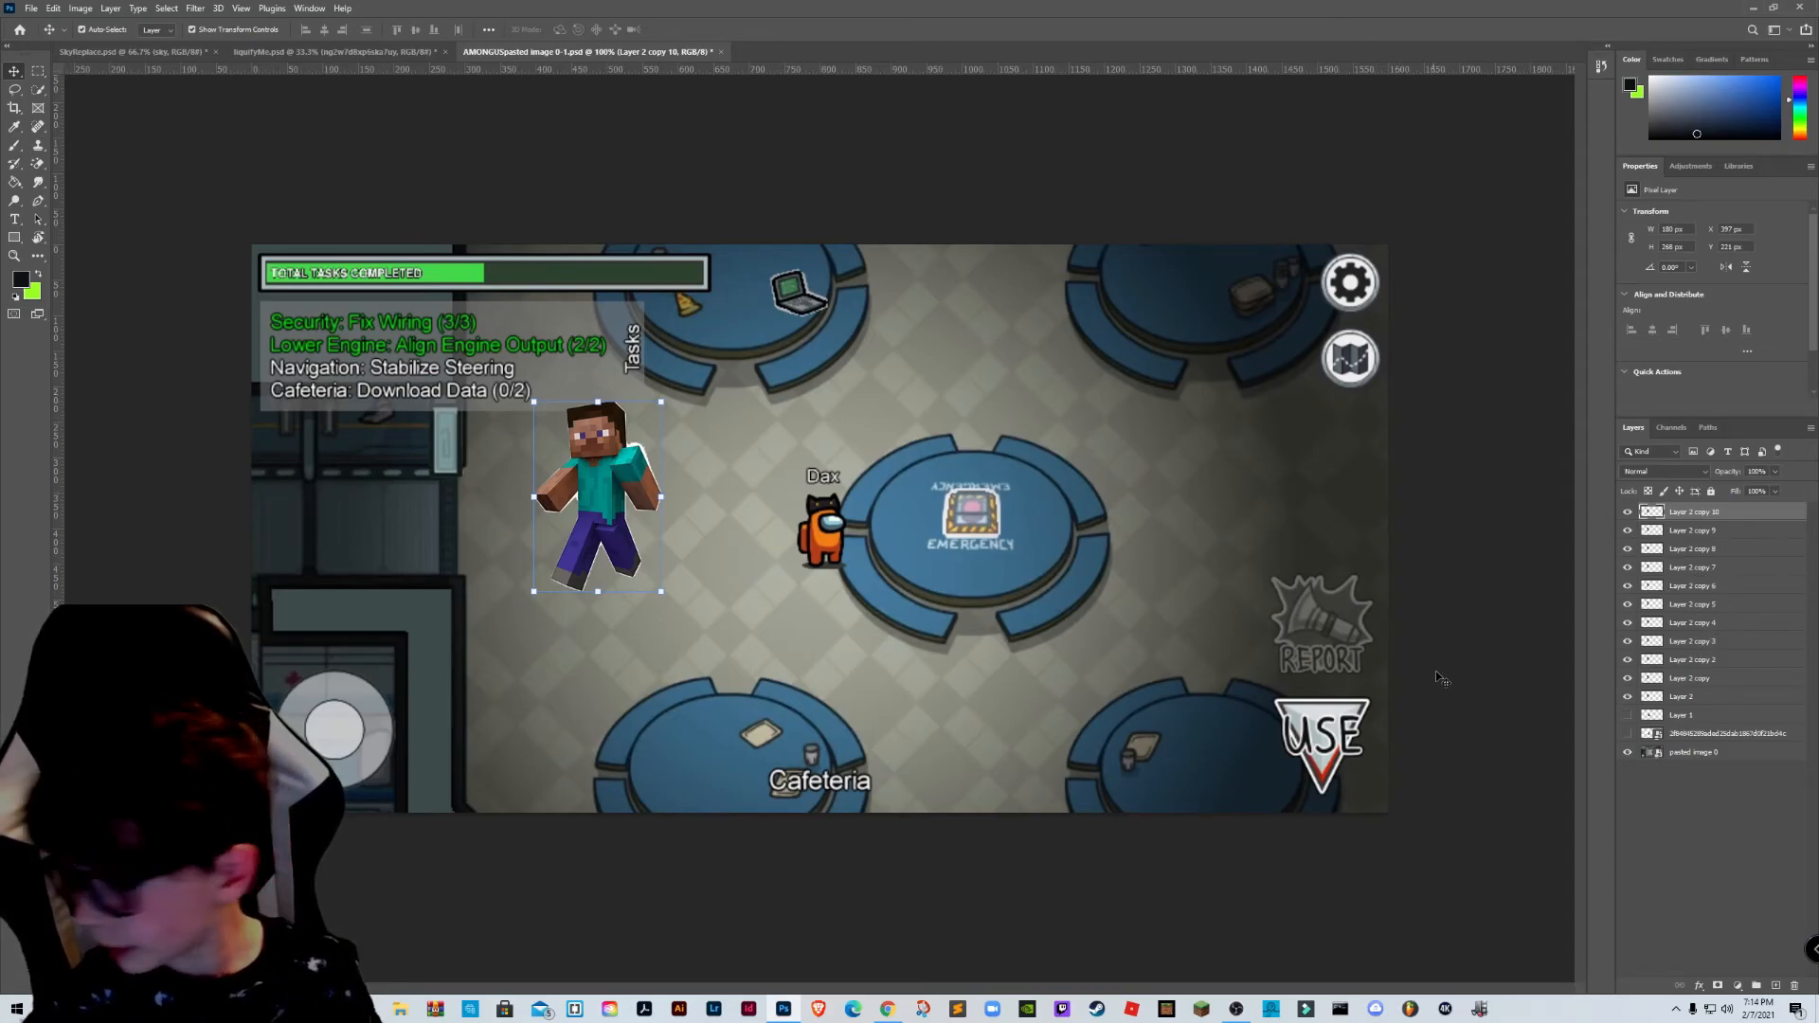
# Step: Place the topmost character copy on the floor to the right of the emergency table and flip it horizontally back and forth
pyautogui.moveTo(606, 545); pyautogui.dragTo(1216, 555)
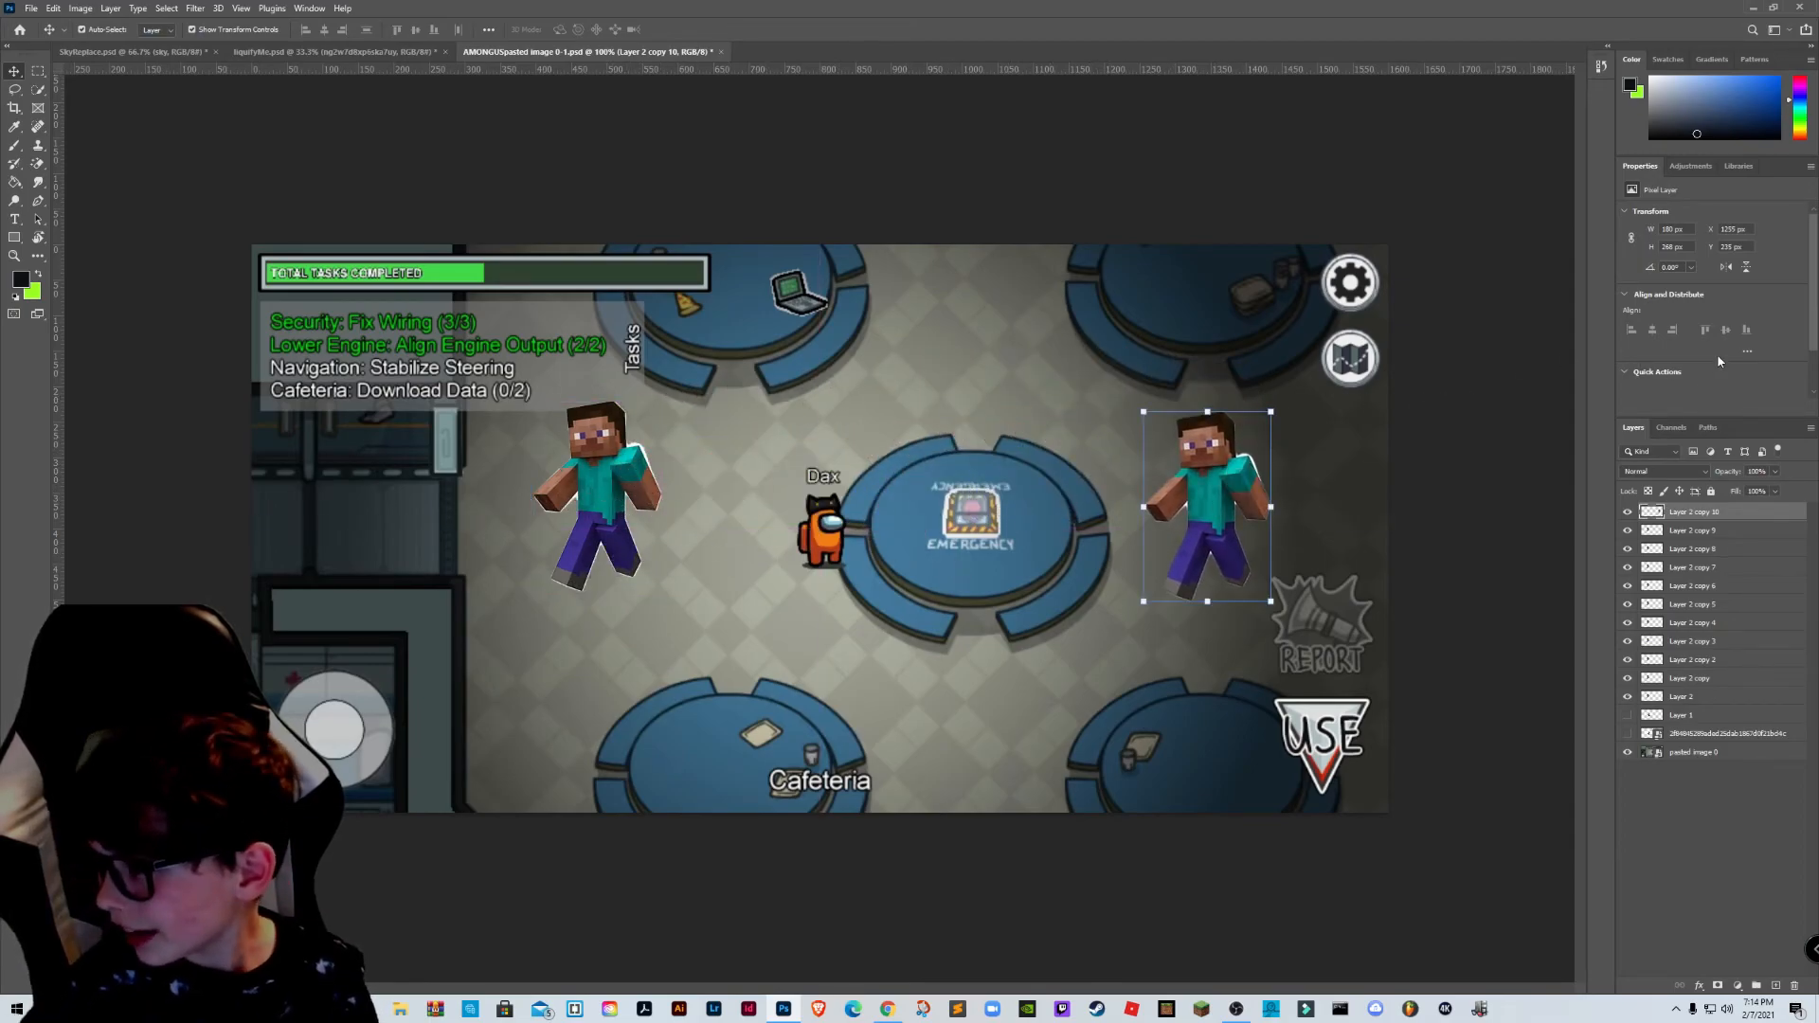
pyautogui.press('Right')
pyautogui.press('Right')
pyautogui.click(1731, 270)
pyautogui.click(1732, 270)
pyautogui.click(1732, 270)
pyautogui.click(1732, 270)
pyautogui.click(1732, 271)
pyautogui.click(1732, 270)
pyautogui.click(1733, 270)
pyautogui.click(1732, 270)
pyautogui.click(1732, 270)
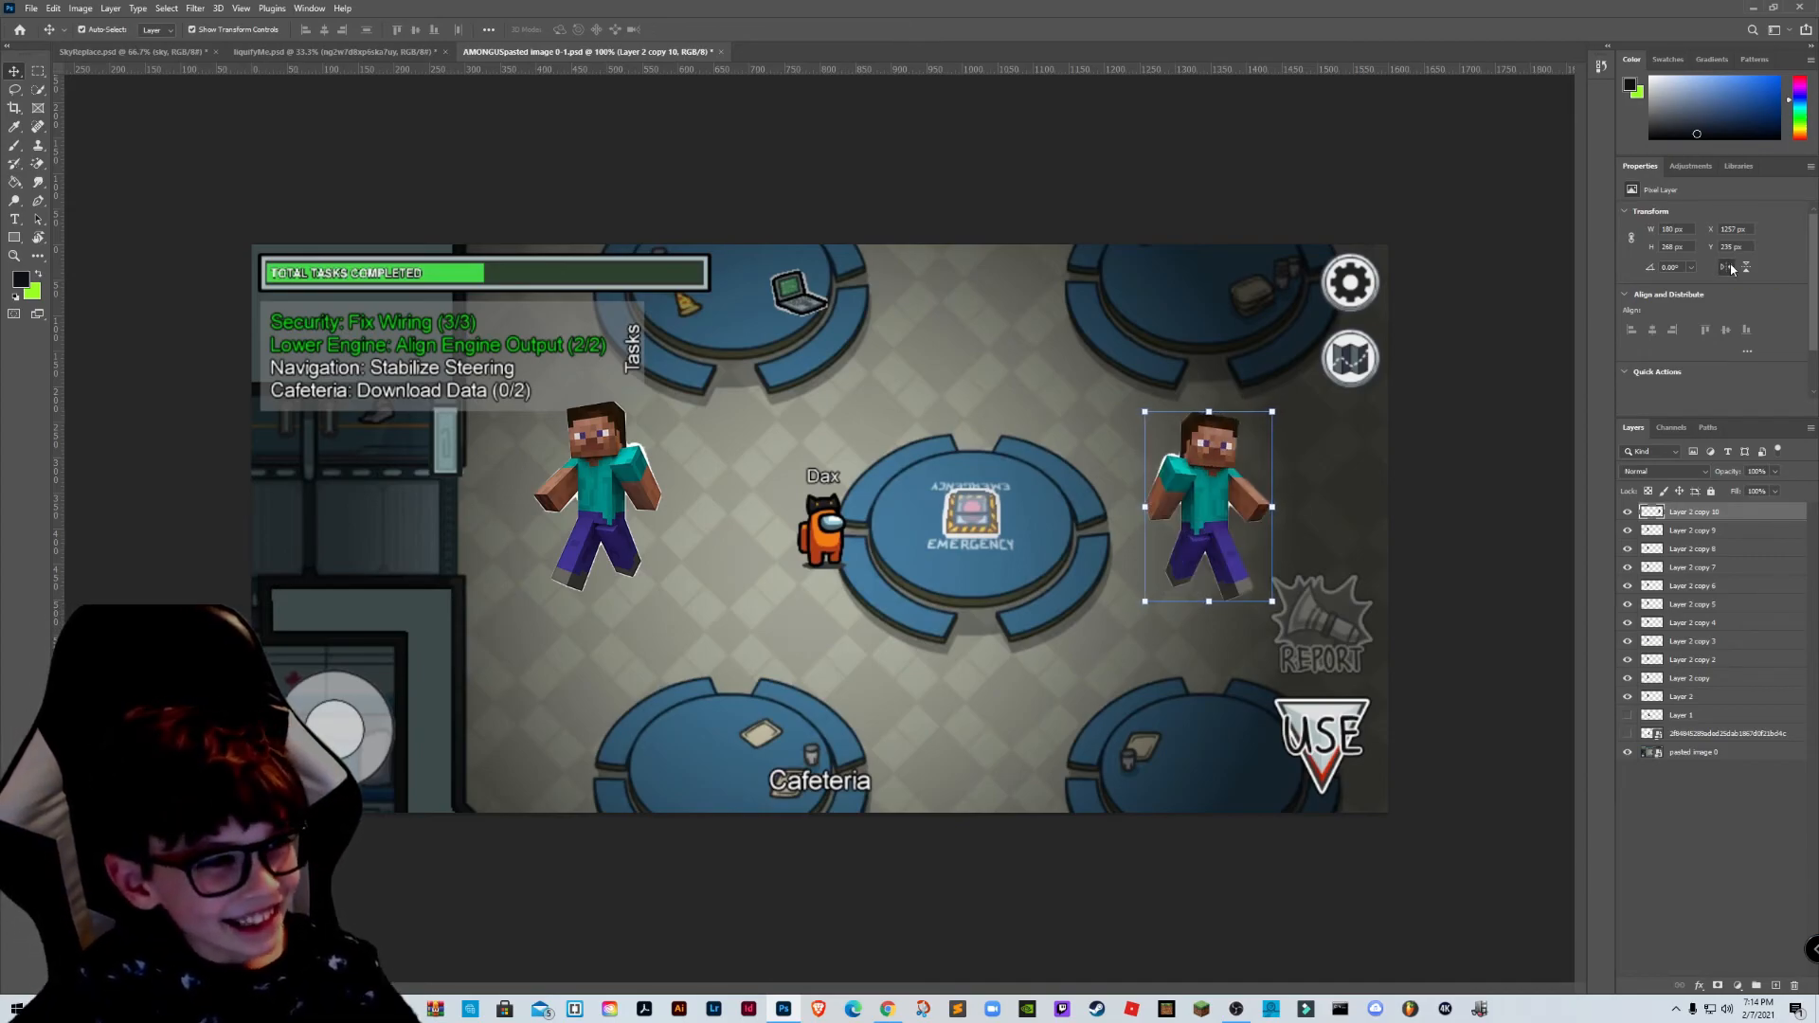
pyautogui.click(1732, 271)
pyautogui.click(1732, 270)
pyautogui.click(1732, 270)
pyautogui.click(1732, 270)
pyautogui.click(1732, 270)
pyautogui.click(1733, 270)
pyautogui.click(1732, 270)
pyautogui.click(1733, 270)
pyautogui.click(1732, 270)
pyautogui.click(1732, 270)
pyautogui.click(1732, 270)
pyautogui.click(1732, 270)
pyautogui.click(1731, 270)
pyautogui.click(1731, 270)
pyautogui.click(1732, 270)
pyautogui.click(1731, 271)
# Step: Flip the same copy vertically so it stands upside down, and place it just below the emergency table
pyautogui.click(1750, 270)
pyautogui.click(1750, 271)
pyautogui.click(1750, 270)
pyautogui.click(1750, 270)
pyautogui.click(1750, 270)
pyautogui.click(1750, 270)
pyautogui.click(1750, 270)
pyautogui.click(1750, 270)
pyautogui.click(1749, 271)
pyautogui.click(1731, 270)
pyautogui.click(1744, 270)
pyautogui.click(1731, 270)
pyautogui.click(1745, 270)
pyautogui.click(1746, 269)
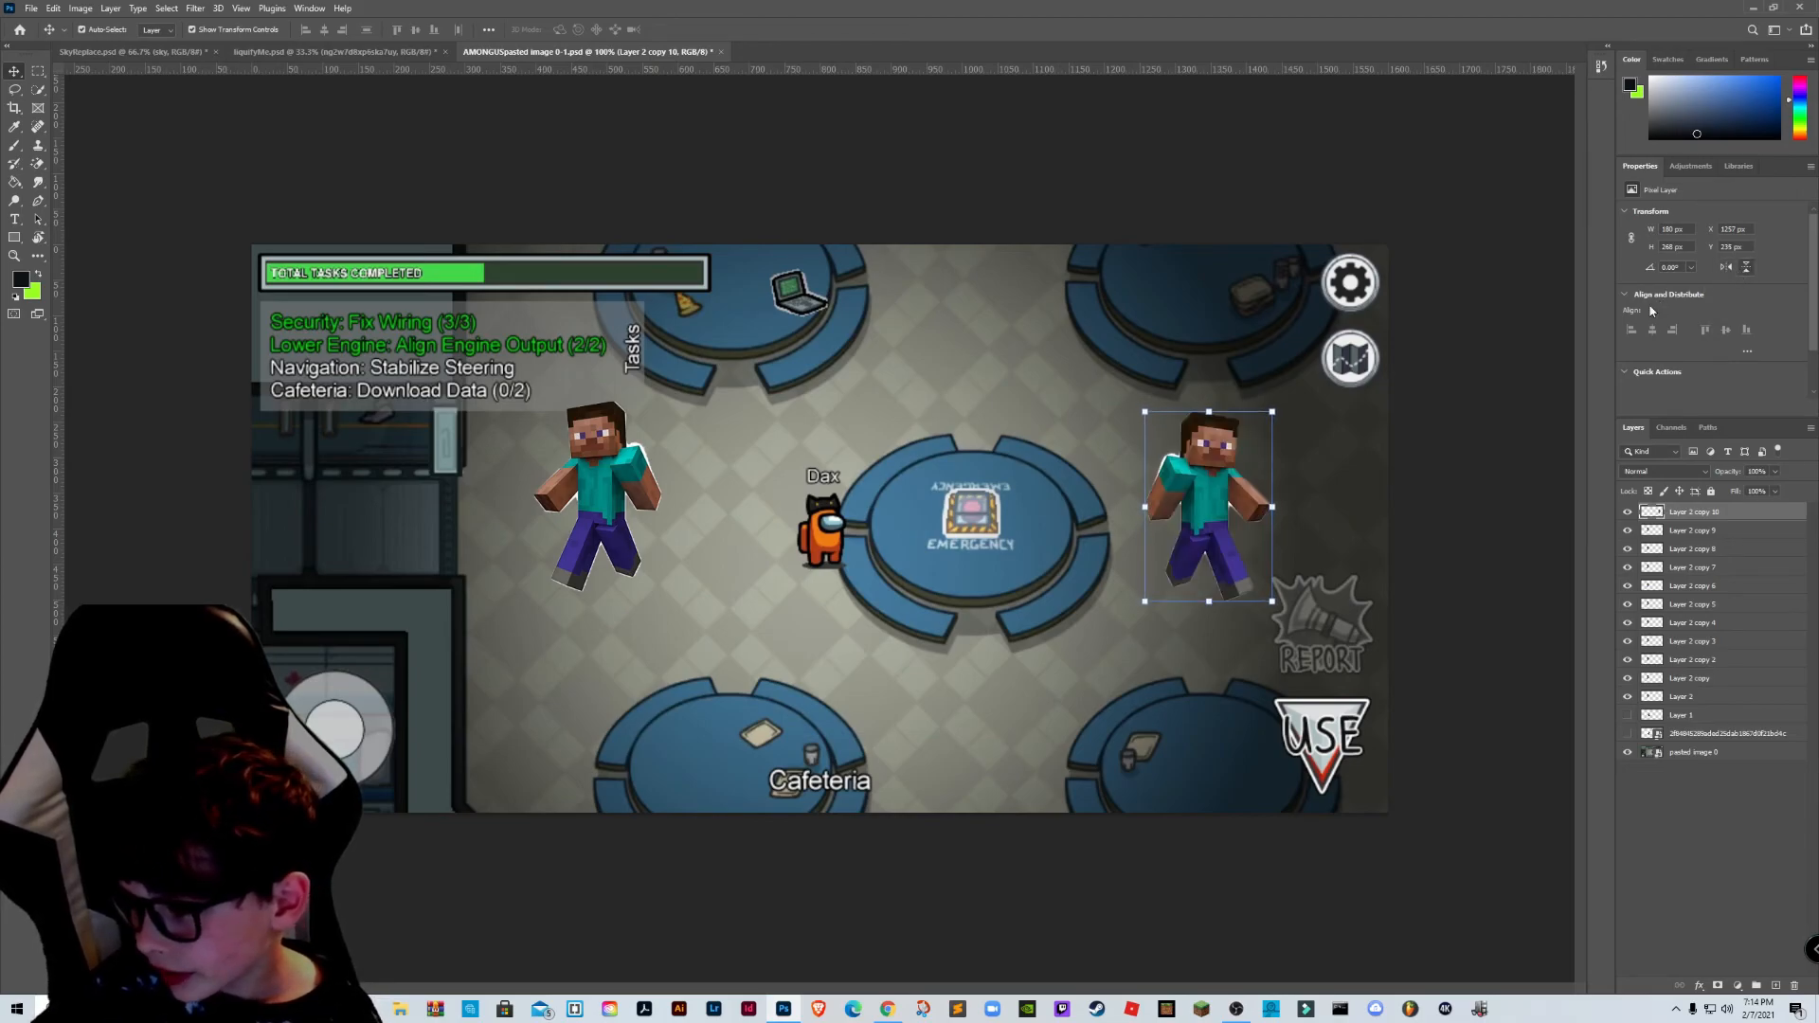
pyautogui.click(1750, 270)
pyautogui.moveTo(1201, 515); pyautogui.dragTo(955, 722)
# Step: Place one horizontally flipped character copy to the right of the emergency table and another, vertically flipped, above it
pyautogui.click(572, 428)
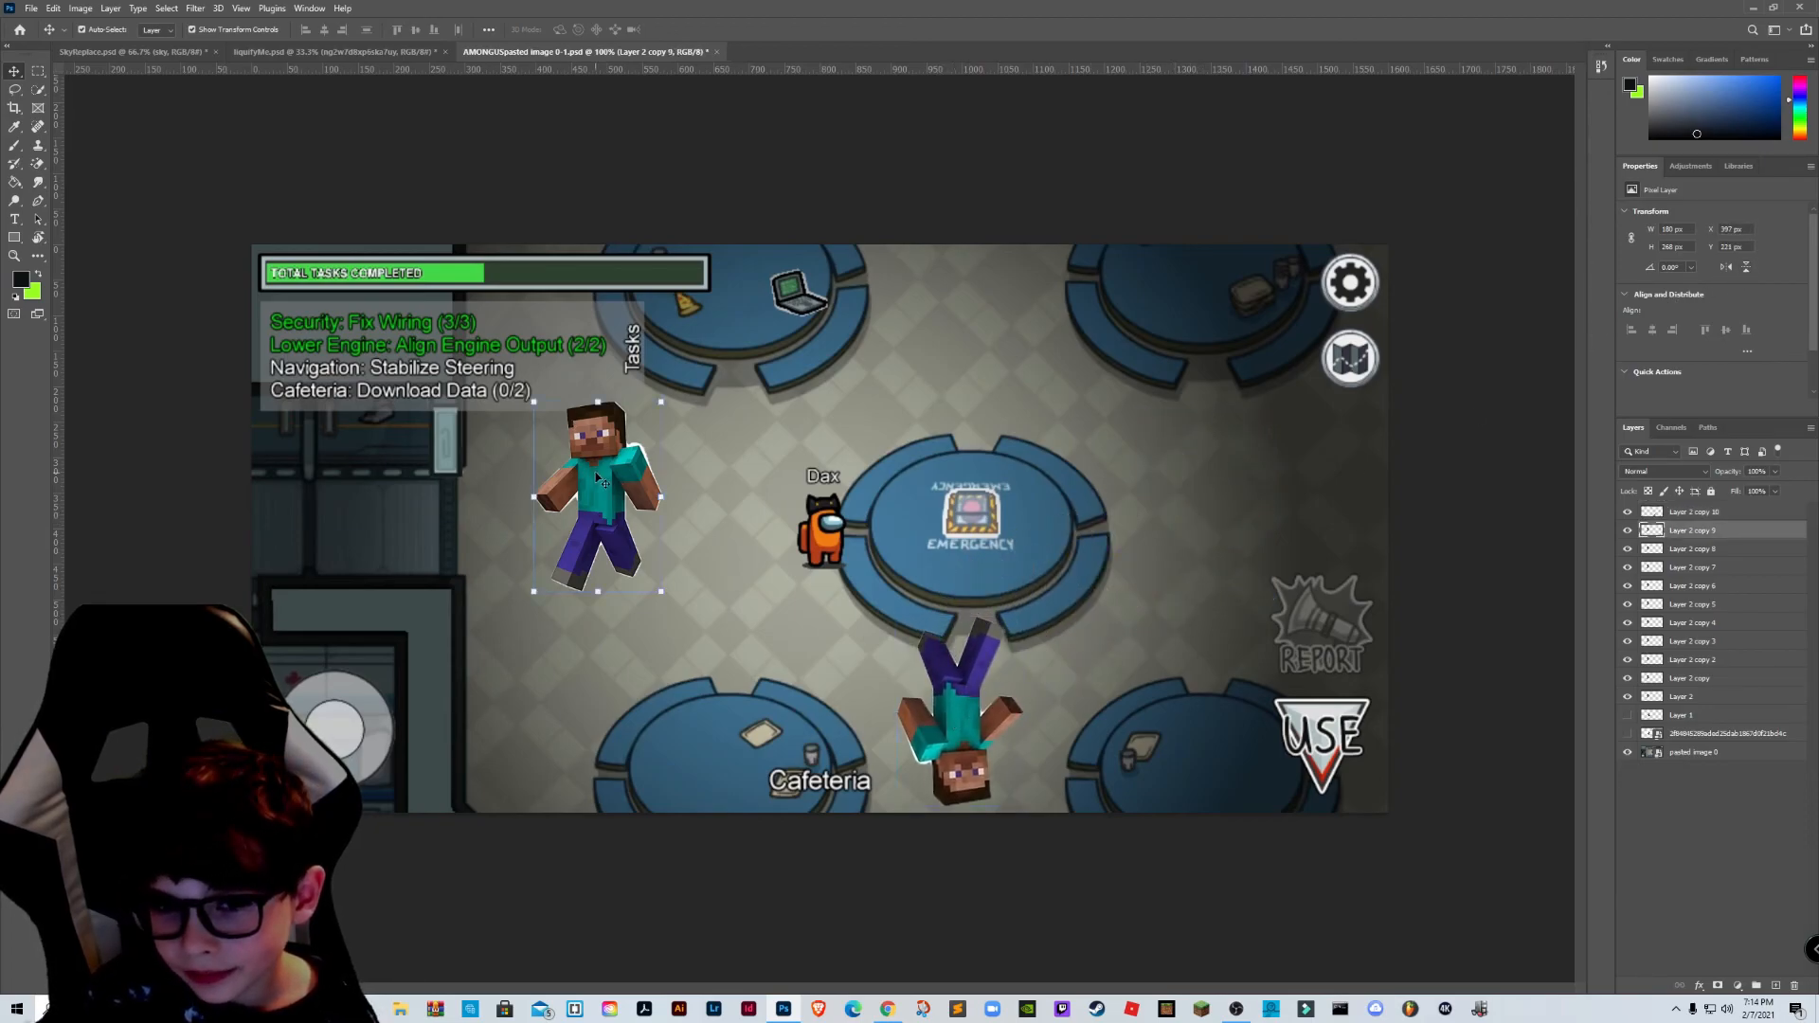
pyautogui.click(1729, 267)
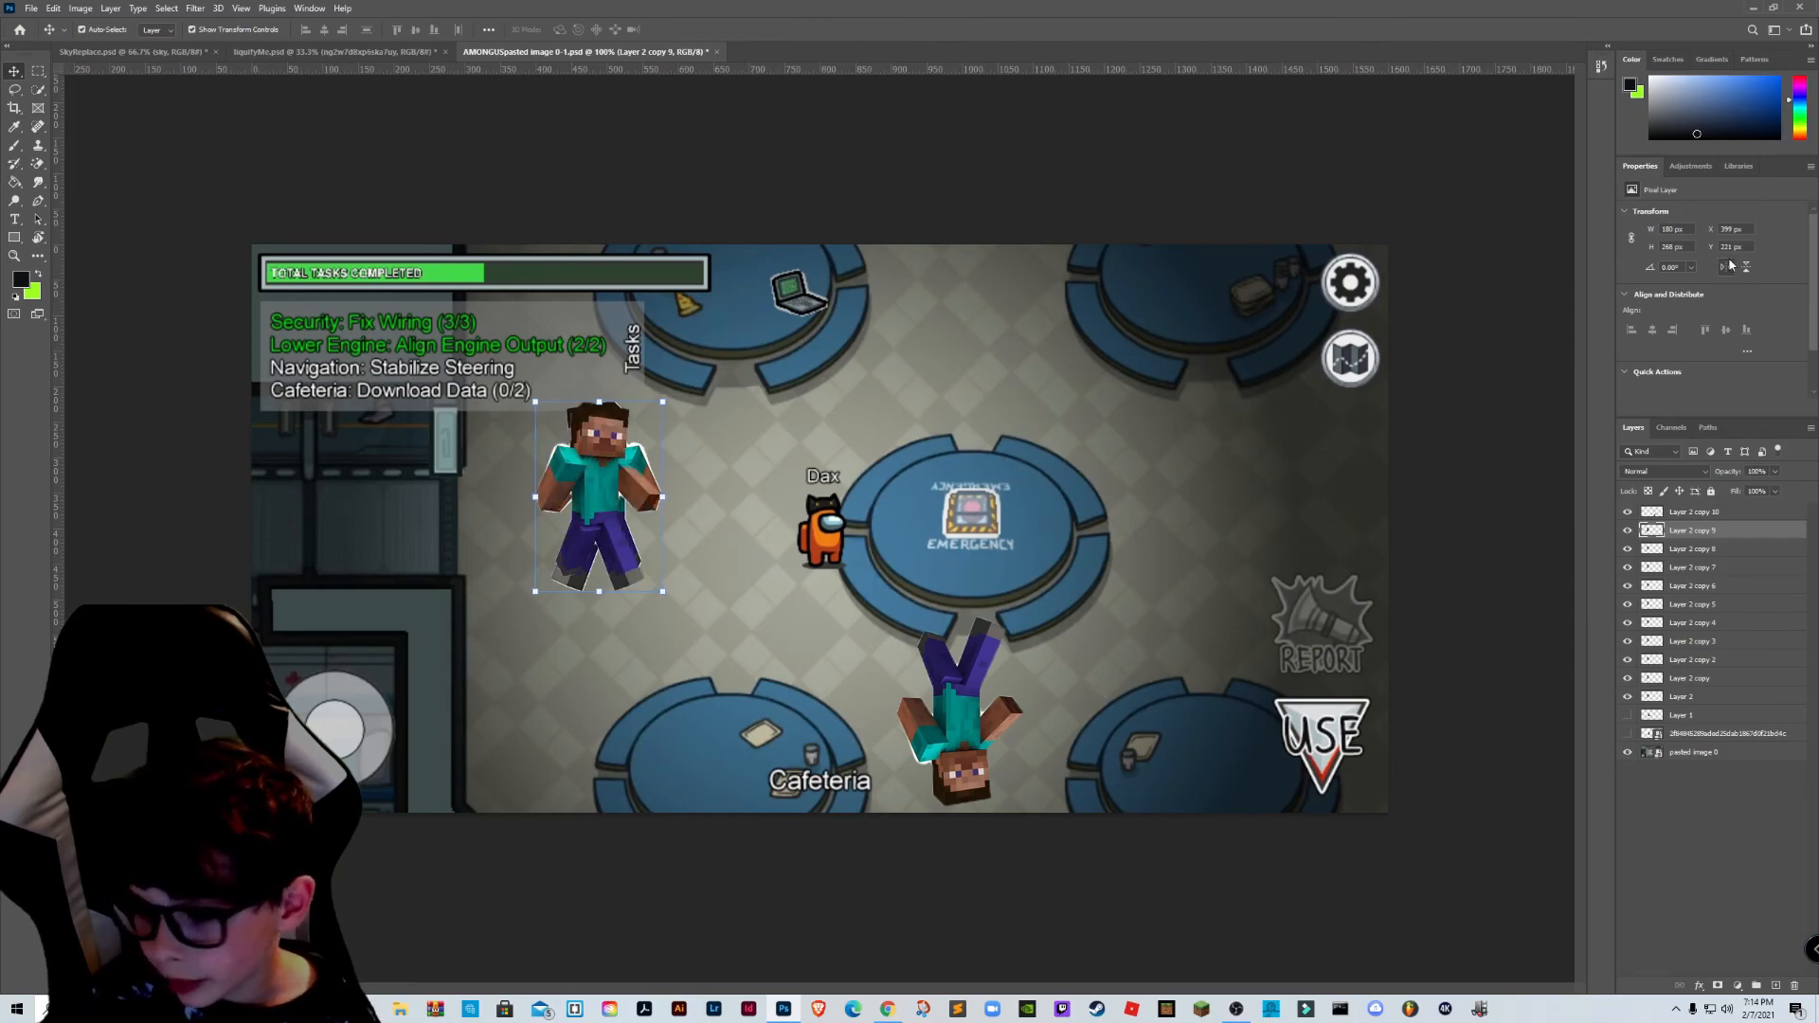
pyautogui.moveTo(604, 489); pyautogui.dragTo(1222, 489)
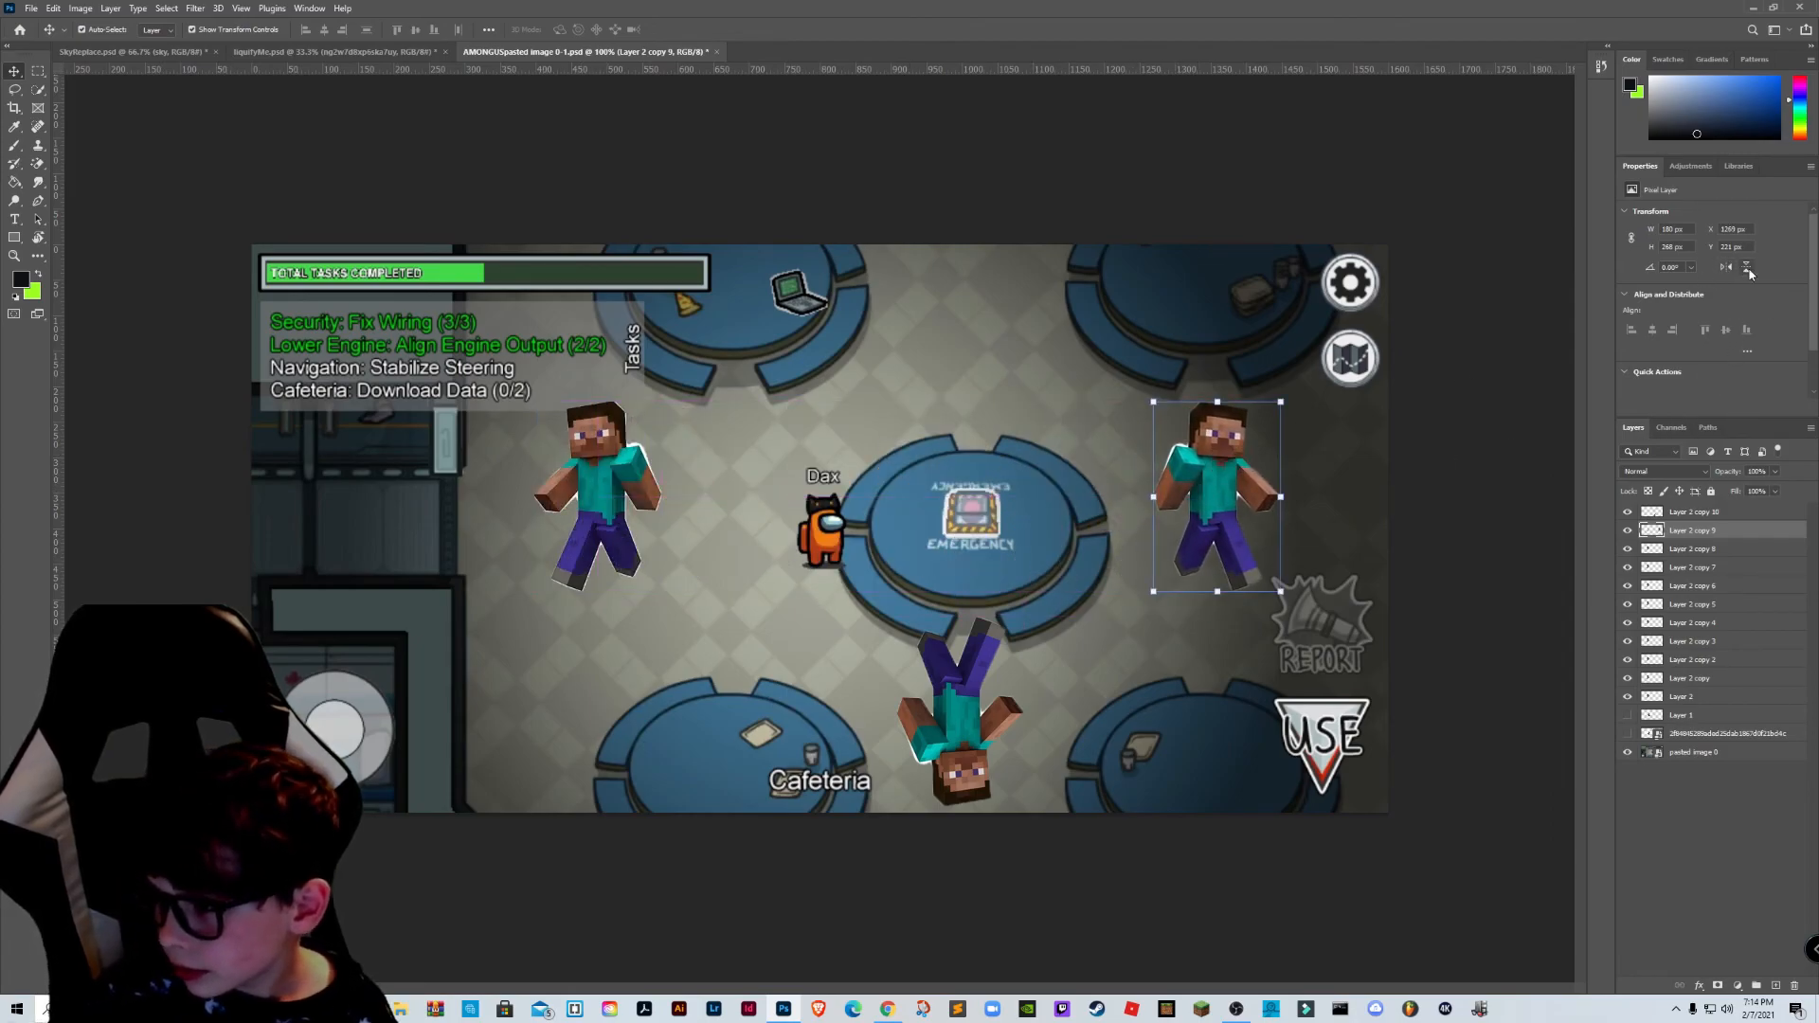
pyautogui.moveTo(592, 476); pyautogui.dragTo(976, 310)
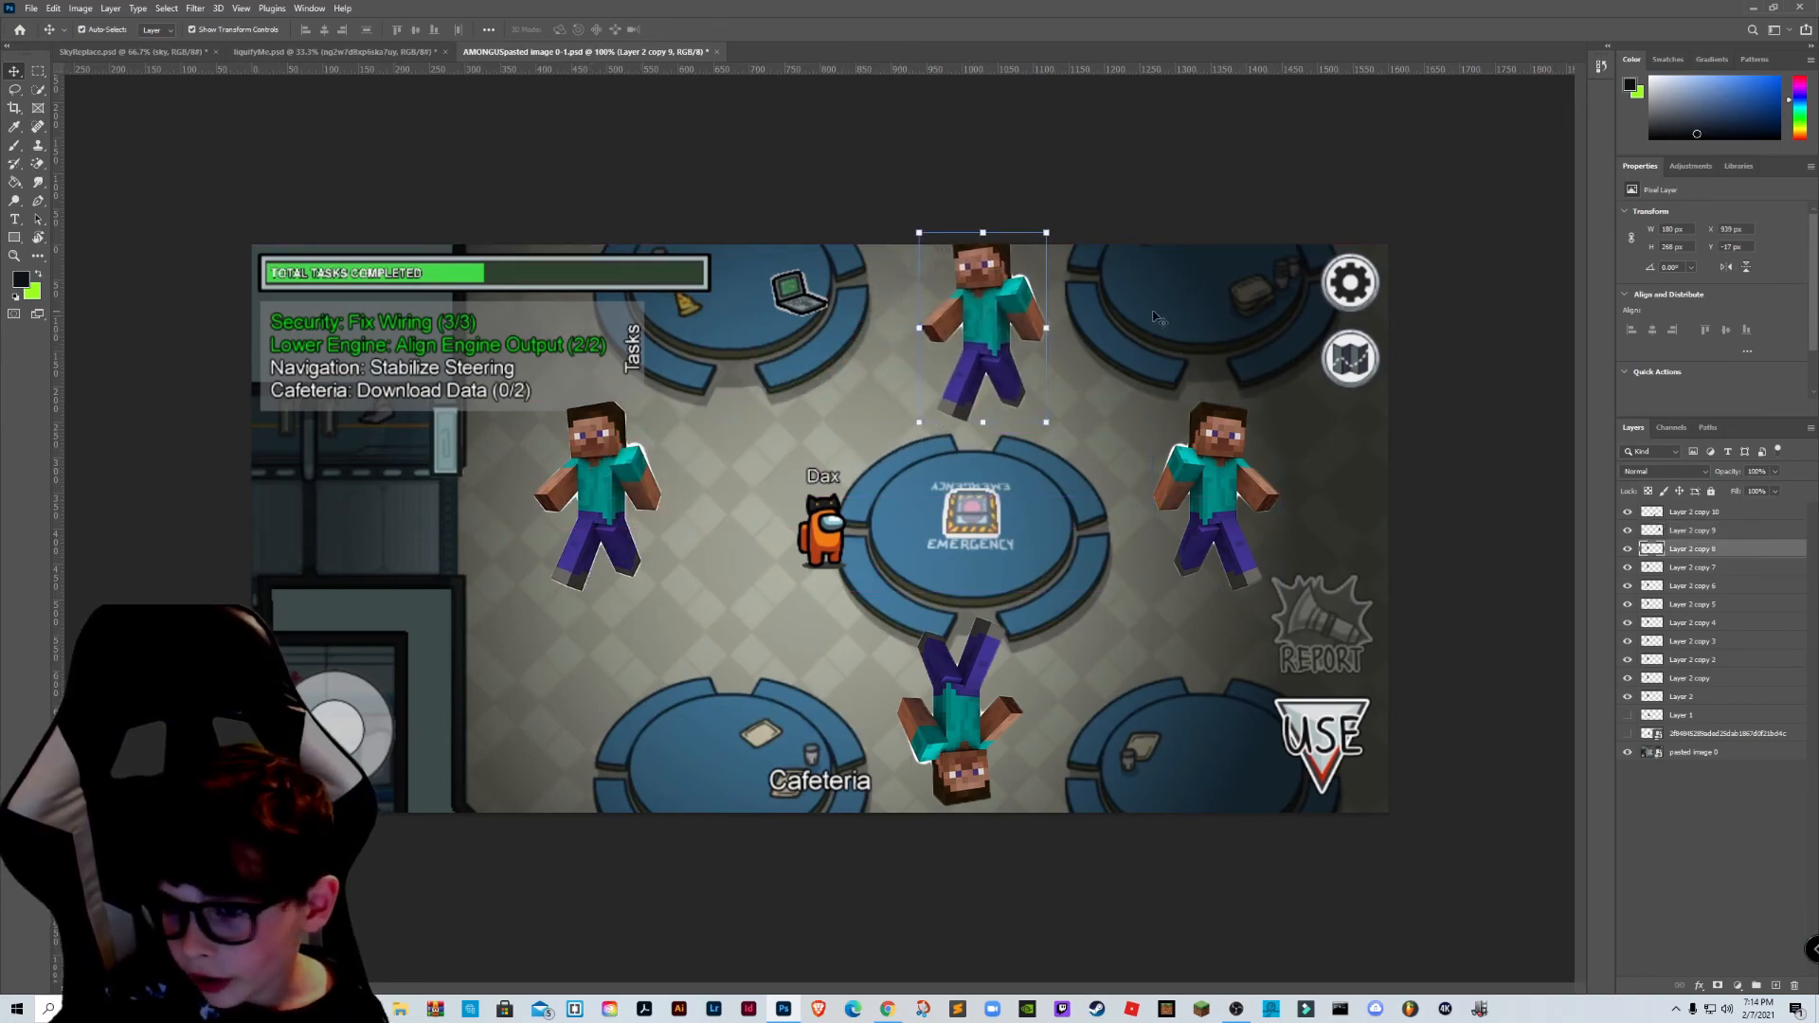
pyautogui.click(1747, 268)
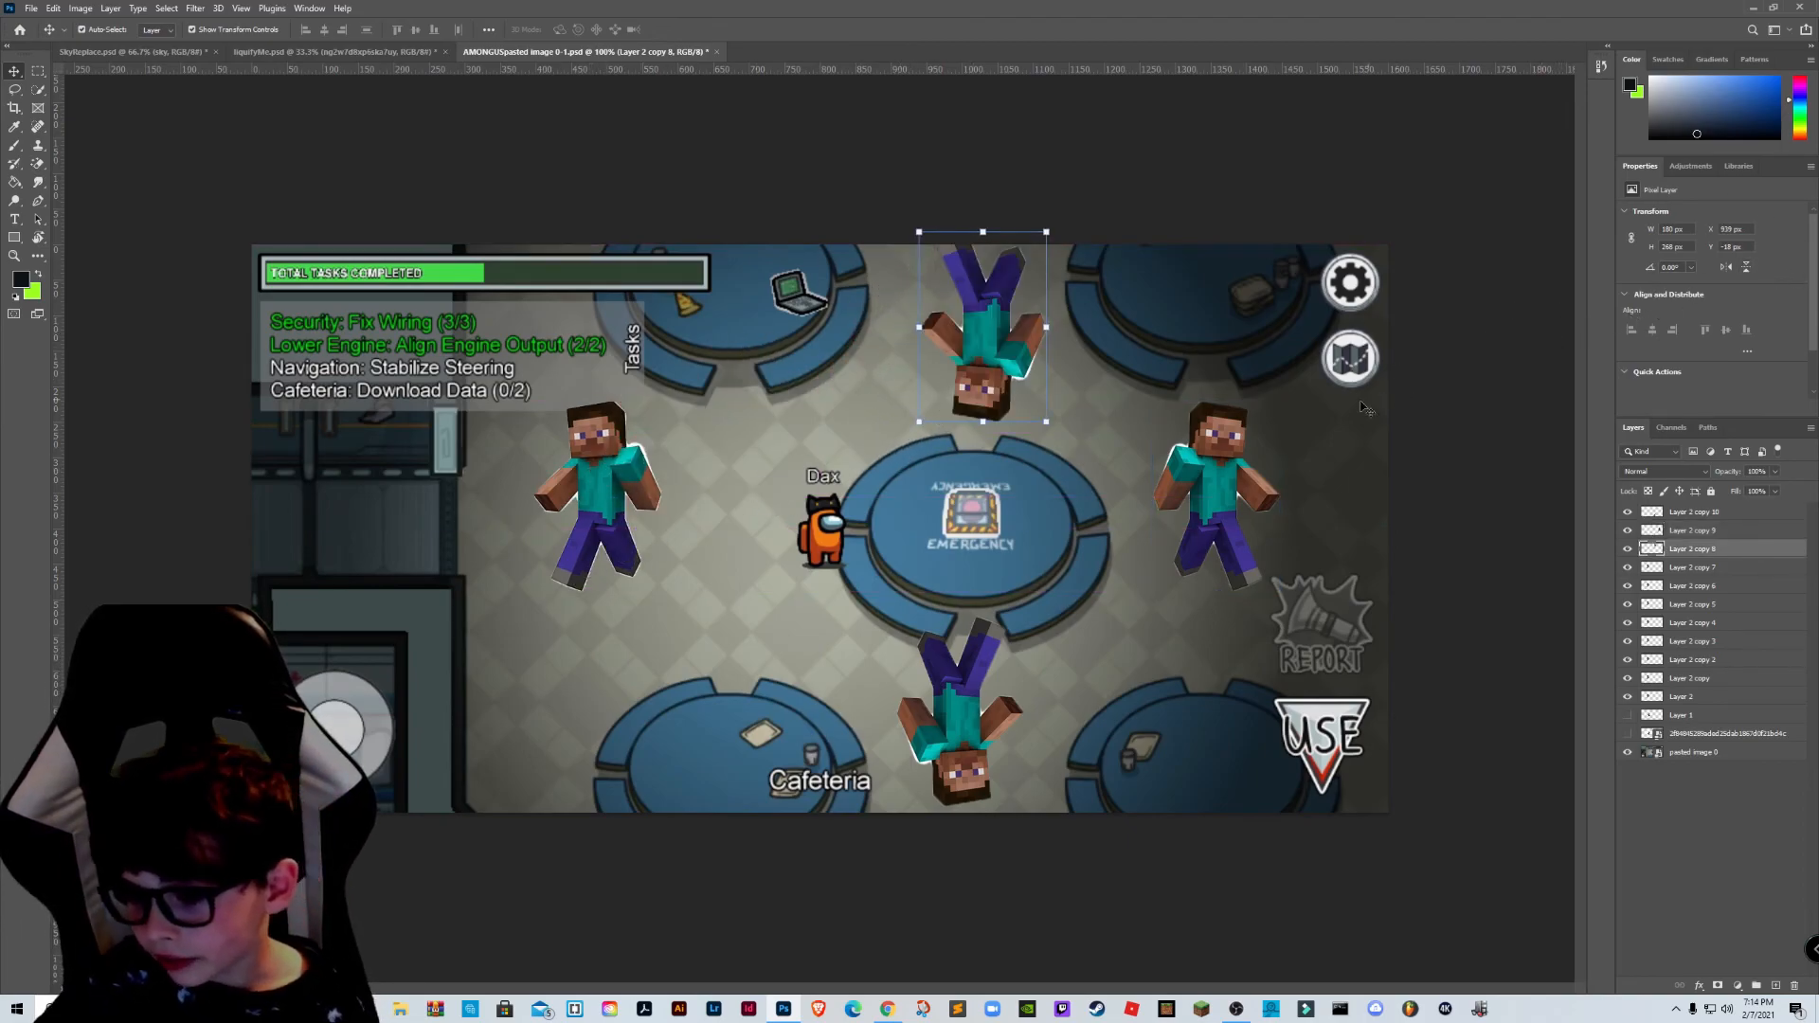
# Step: Spread four more character copies over the scene's left wall, the task list, the lower-left floor and beside the orange crewmate
pyautogui.moveTo(592, 476); pyautogui.dragTo(387, 499)
pyautogui.moveTo(657, 515); pyautogui.dragTo(552, 687)
pyautogui.moveTo(608, 504); pyautogui.dragTo(751, 579)
# Step: Place another character copy just above the orange crewmate and flip it both vertically and horizontally
pyautogui.moveTo(634, 462); pyautogui.dragTo(883, 386)
pyautogui.click(1747, 269)
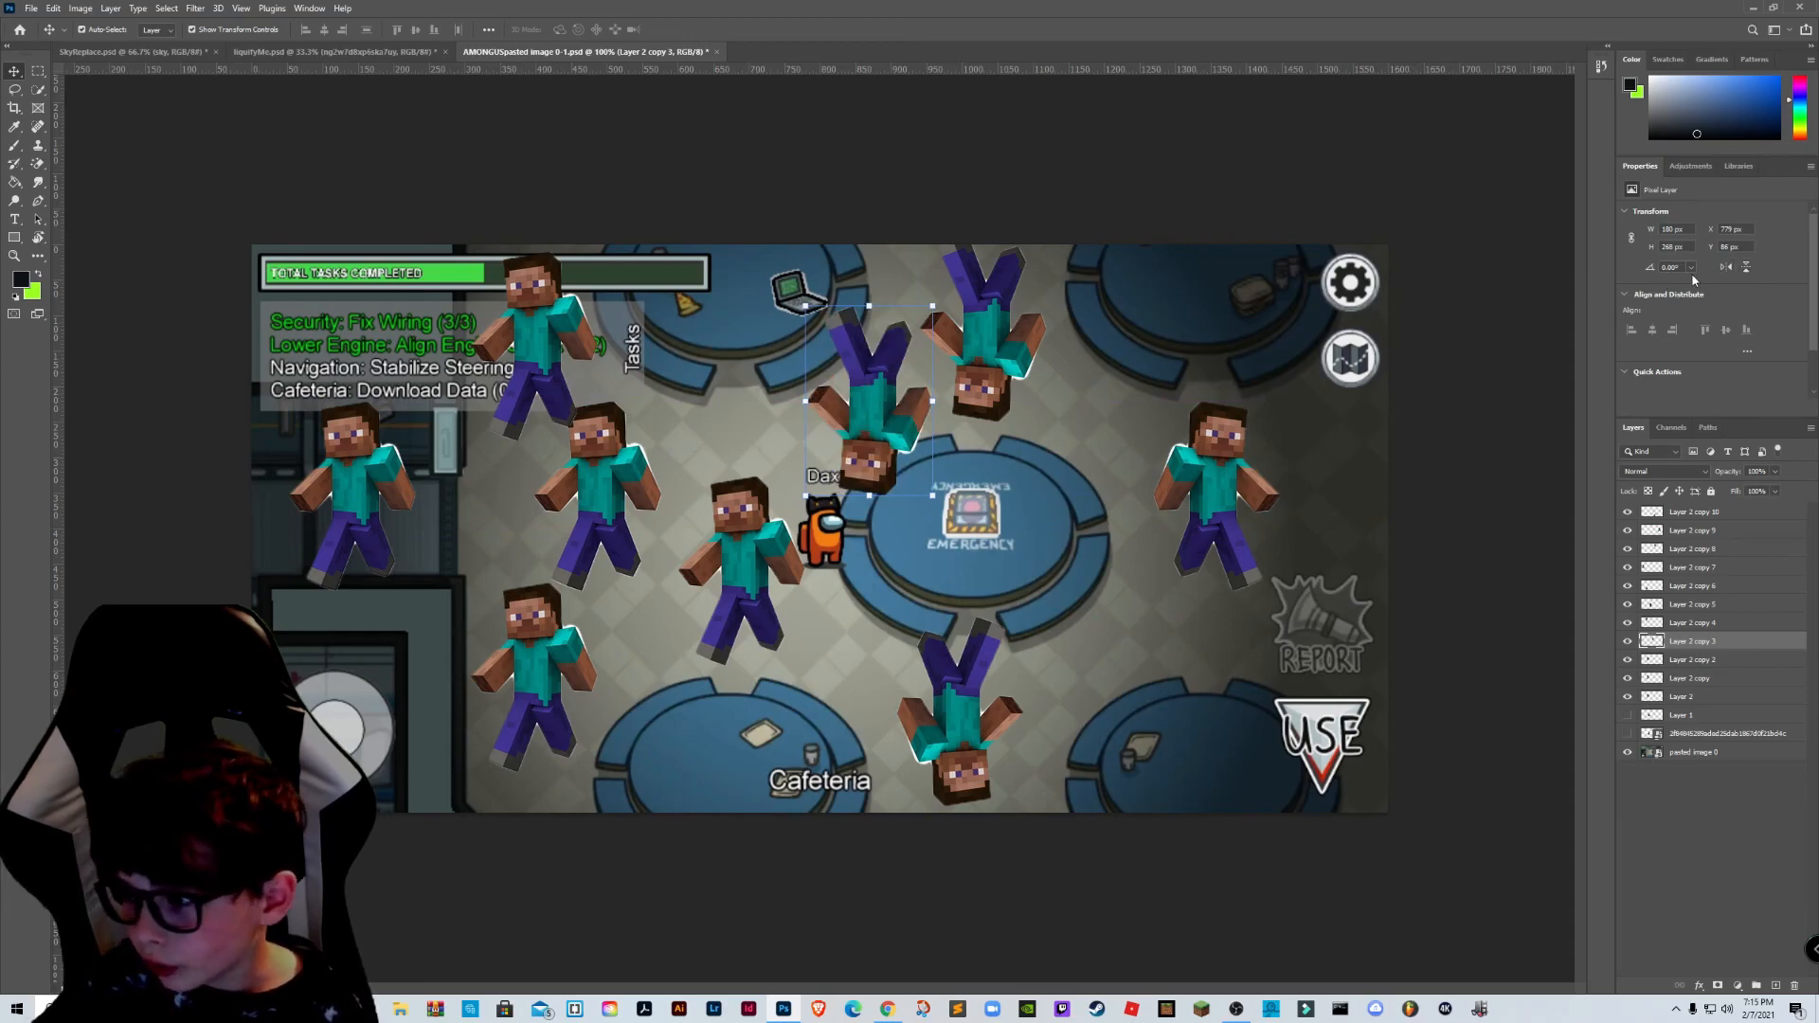
pyautogui.click(1725, 270)
# Step: Place a horizontally flipped character copy at the emergency table's lower right, and another copy at the scene's right edge
pyautogui.moveTo(561, 481); pyautogui.dragTo(1142, 592)
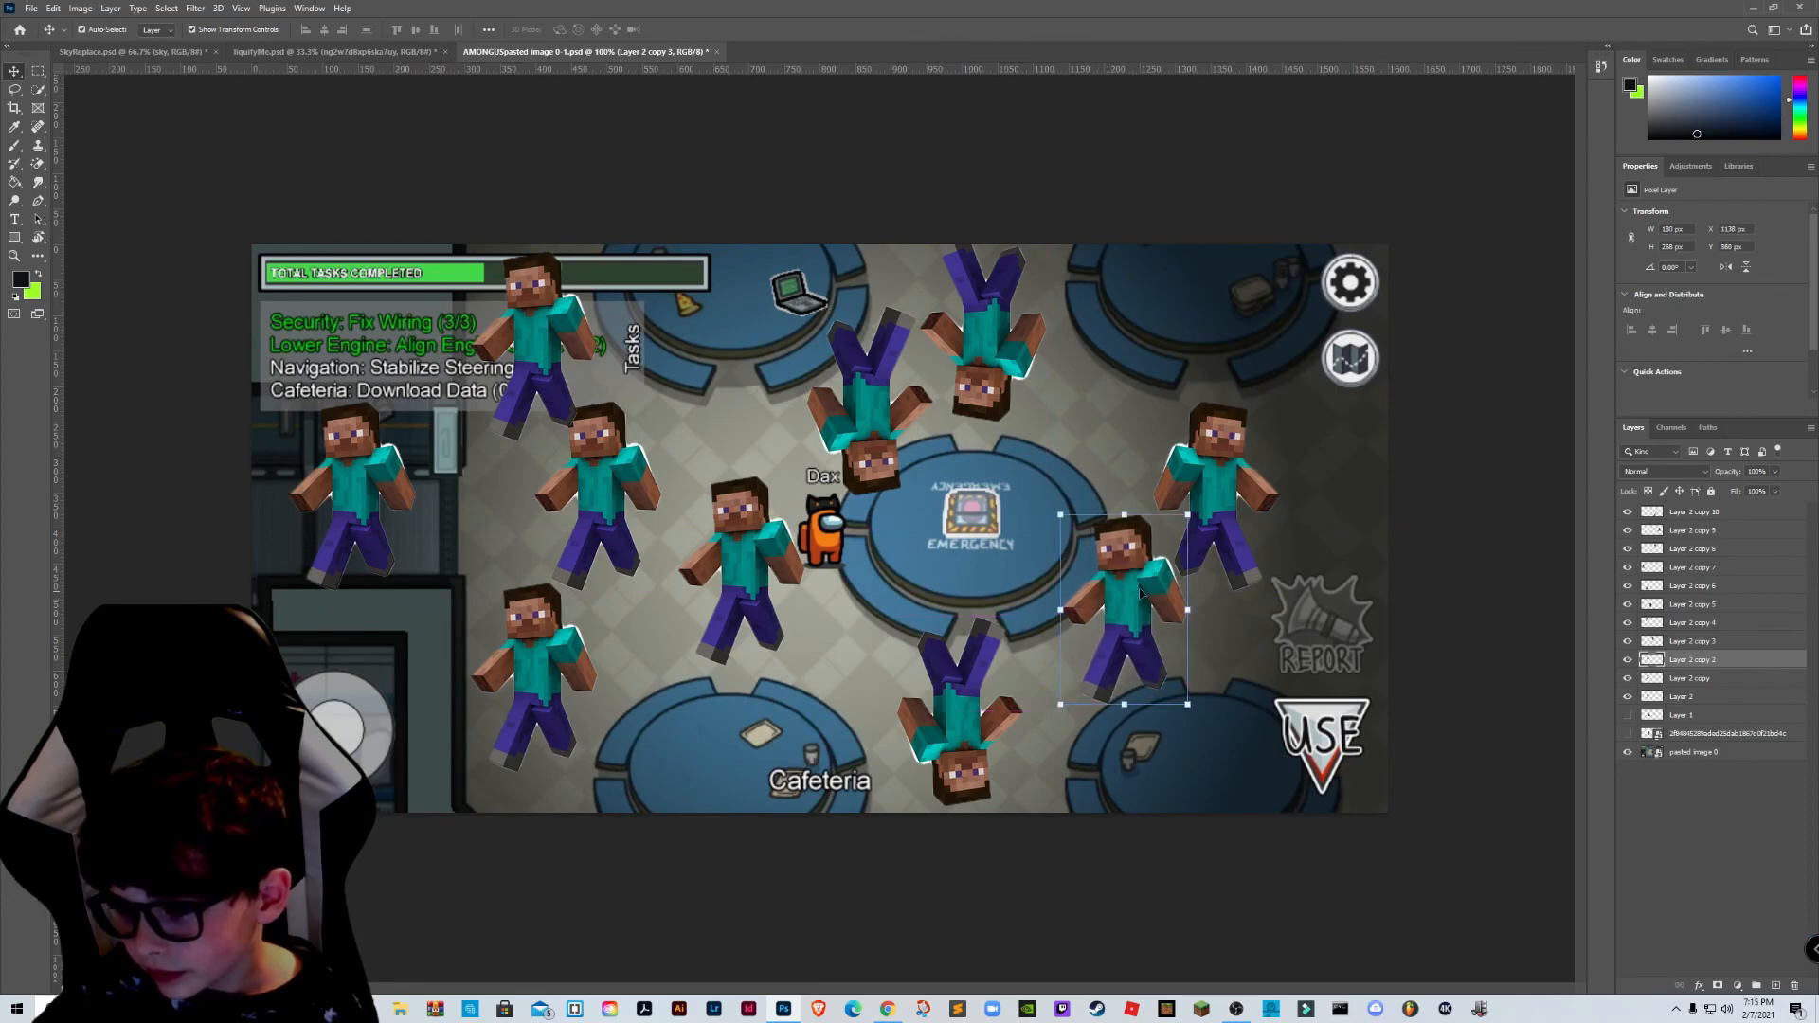
pyautogui.click(1729, 272)
pyautogui.moveTo(591, 507); pyautogui.dragTo(1318, 479)
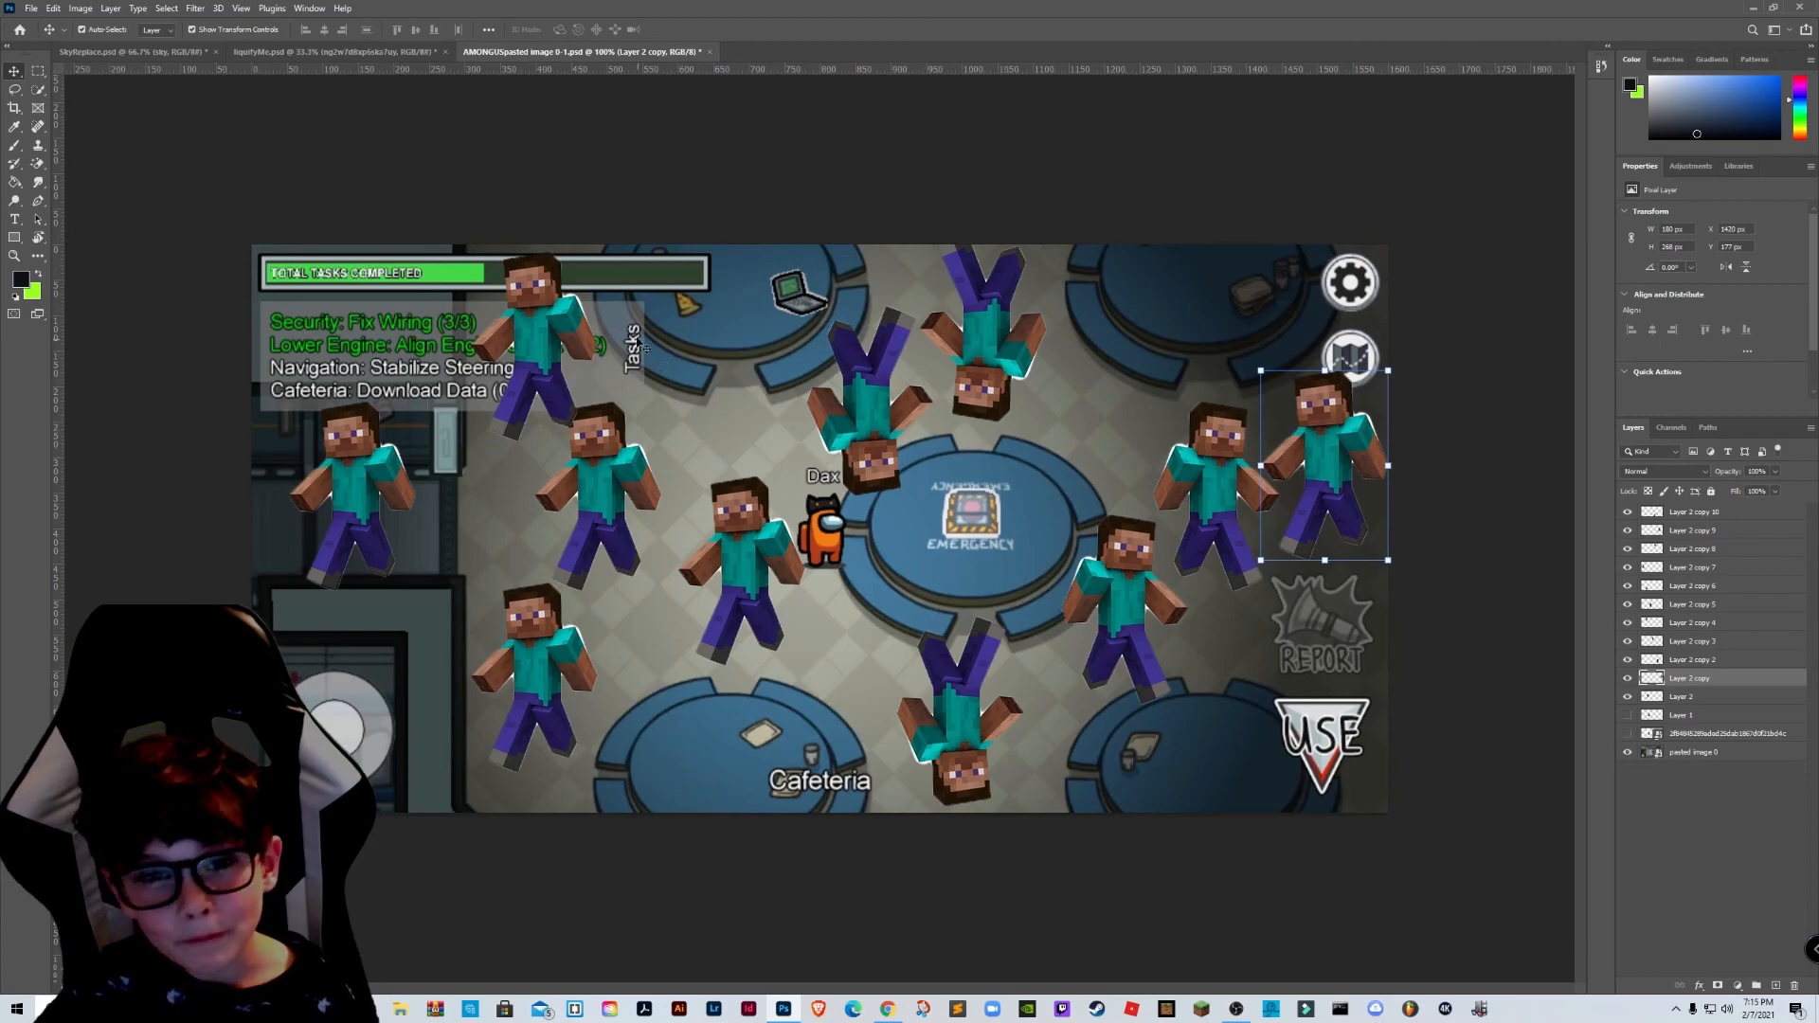